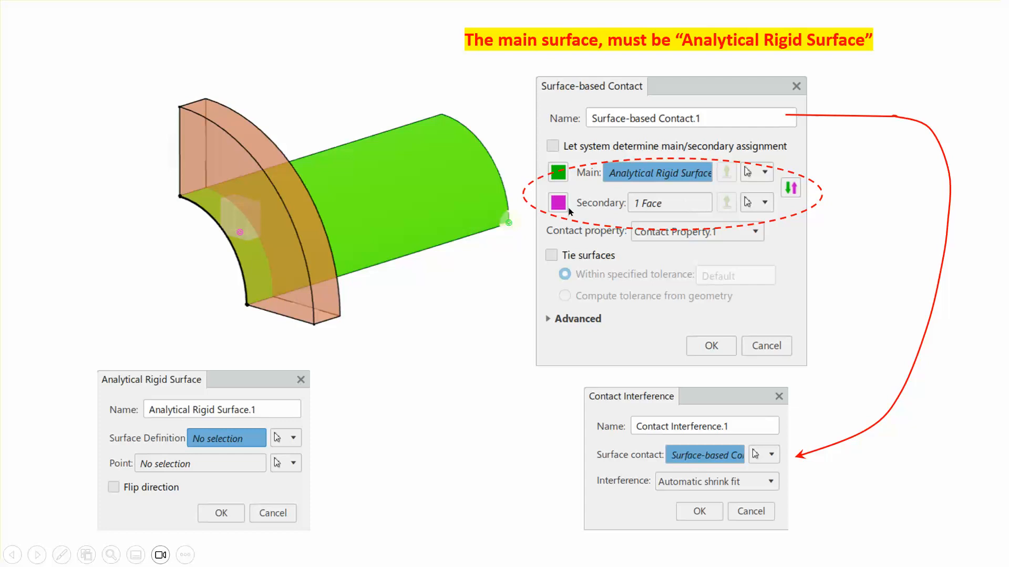
Step: End the slide show and return to the first slide of the presentation
{"action": "left_click", "coordinate": [465, 354]}
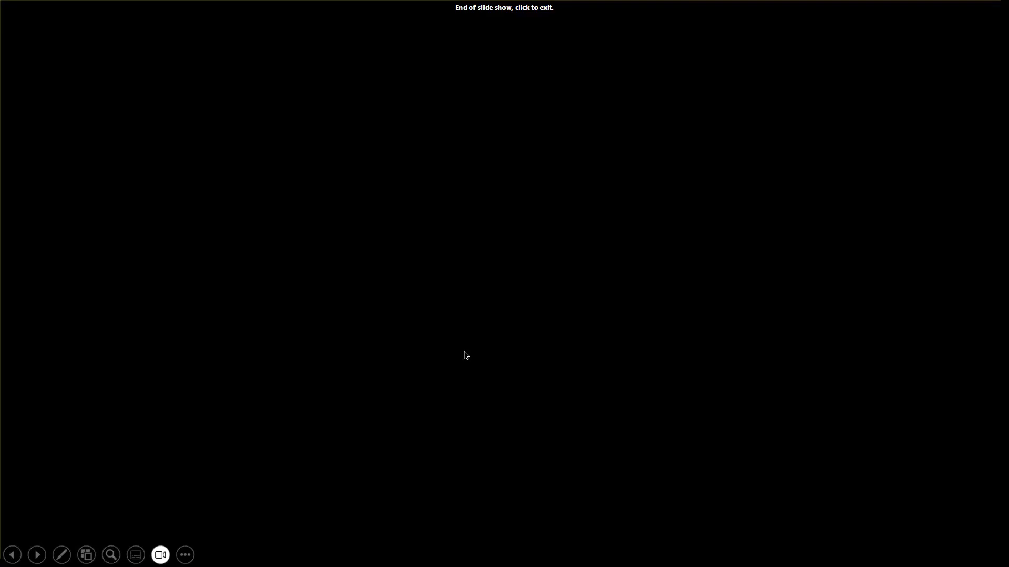
{"action": "left_click", "coordinate": [465, 356]}
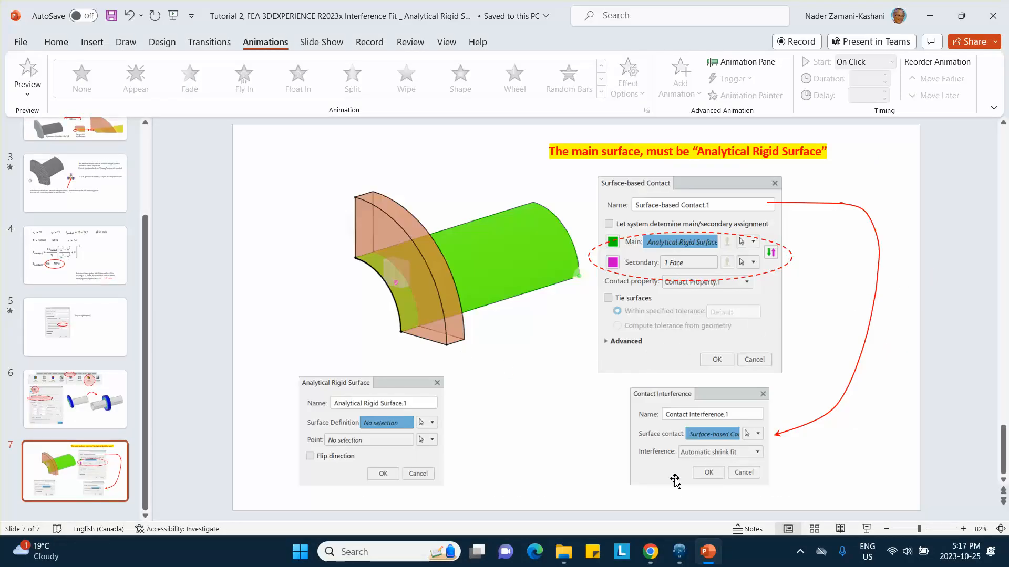
{"action": "scroll", "coordinate": [79, 236], "scroll_direction": "up", "scroll_amount": 3}
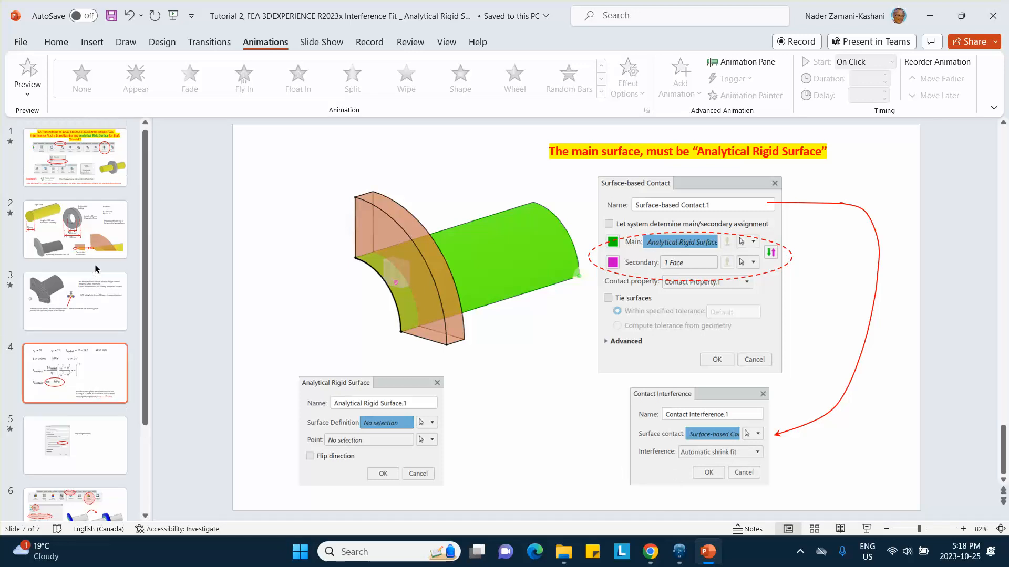
{"action": "left_click", "coordinate": [66, 160]}
Step: Switch to 3DEXPERIENCE and launch the Assembly Design app with a new physical product
{"action": "left_click", "coordinate": [678, 551]}
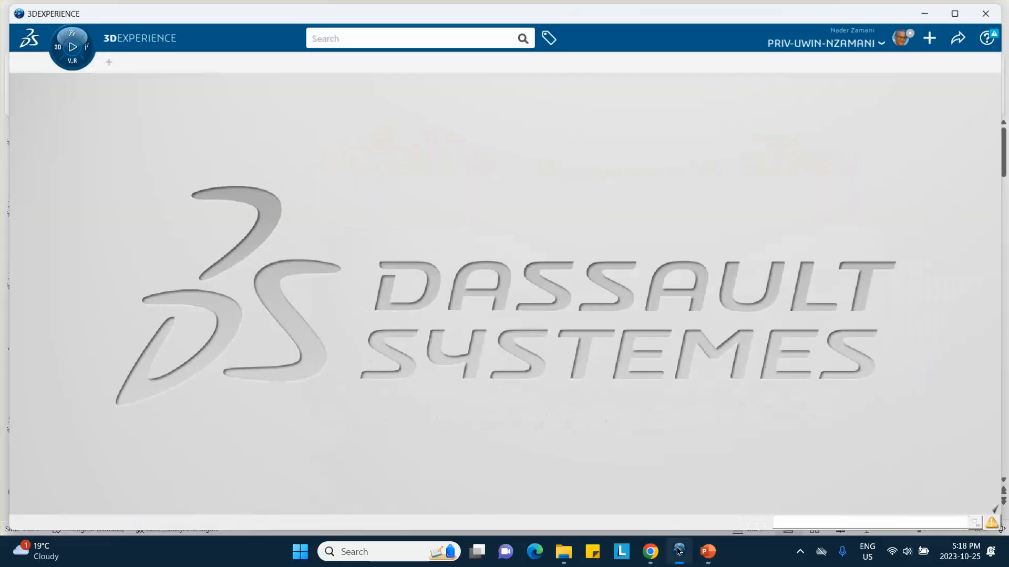
{"action": "left_click", "coordinate": [52, 52]}
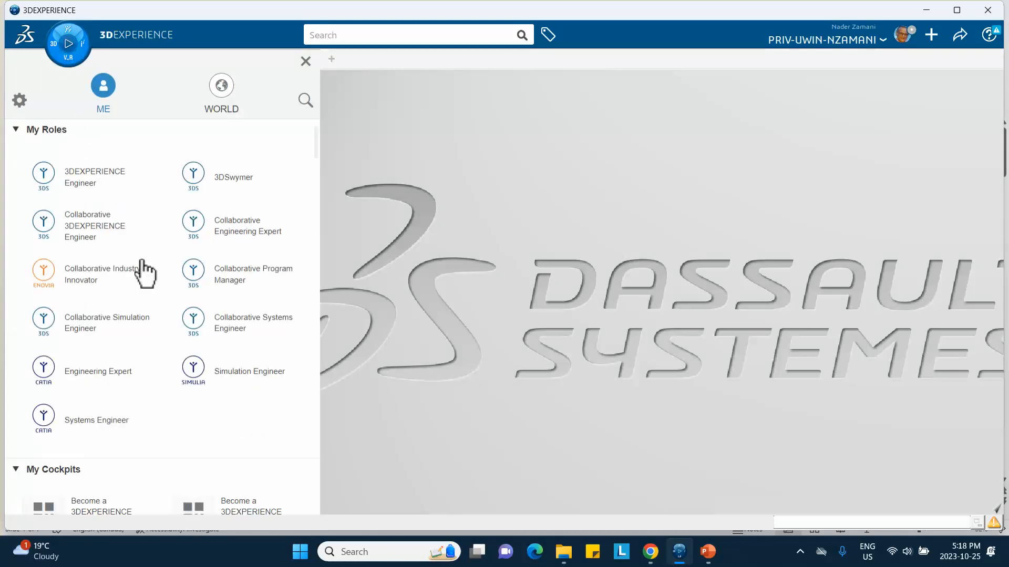
{"action": "scroll", "coordinate": [142, 270], "scroll_direction": "down", "scroll_amount": 7}
{"action": "left_click", "coordinate": [101, 330]}
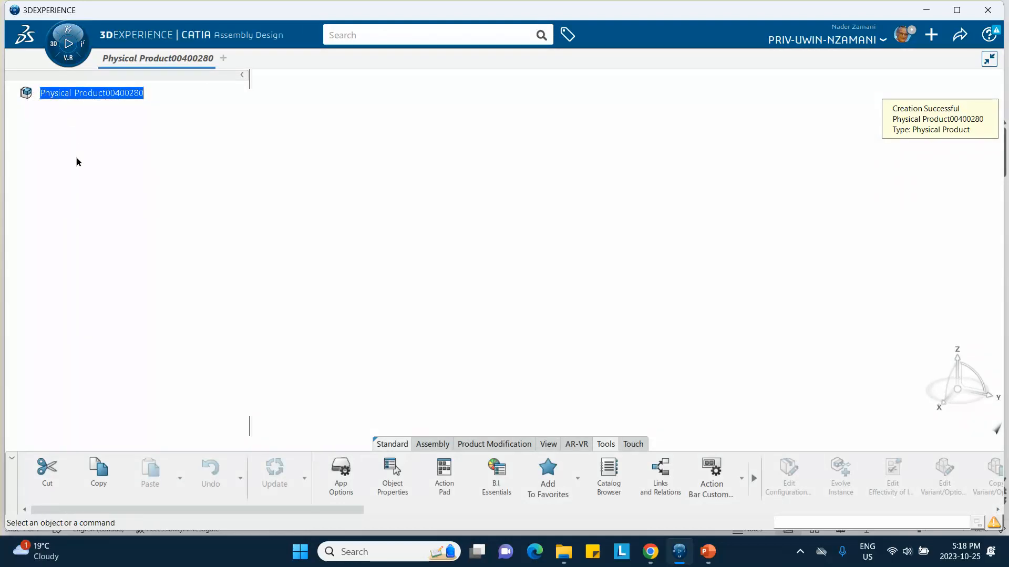
Step: Insert a new 3D Part under the root physical product and expand it in the tree
{"action": "right_click", "coordinate": [67, 96]}
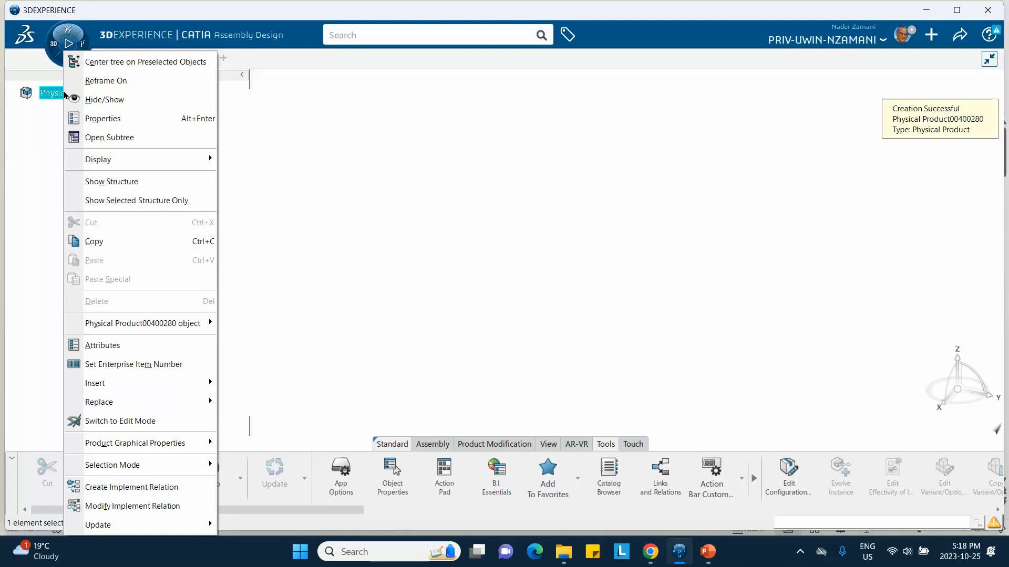
{"action": "mouse_move", "coordinate": [112, 391]}
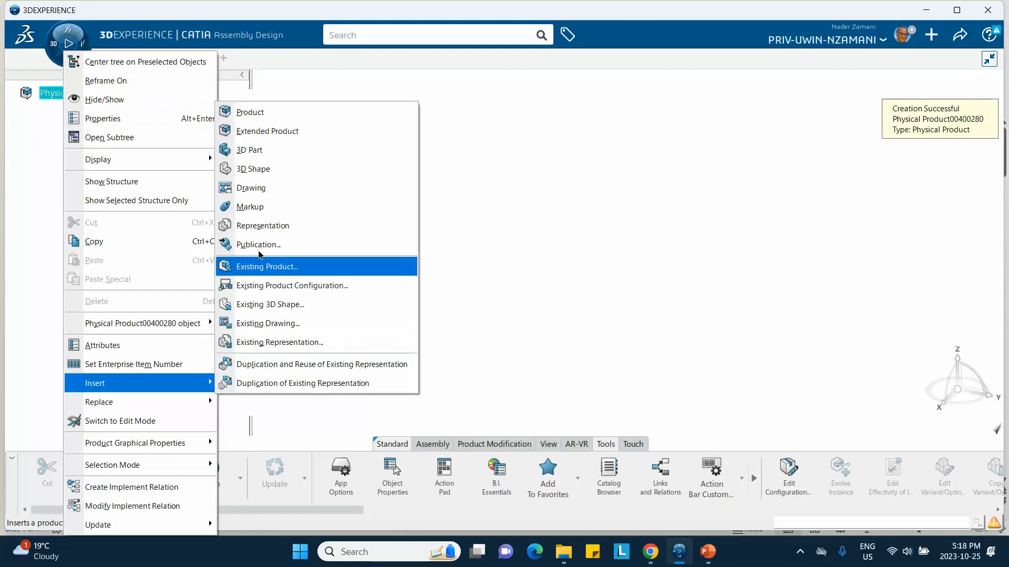
{"action": "left_click", "coordinate": [244, 150]}
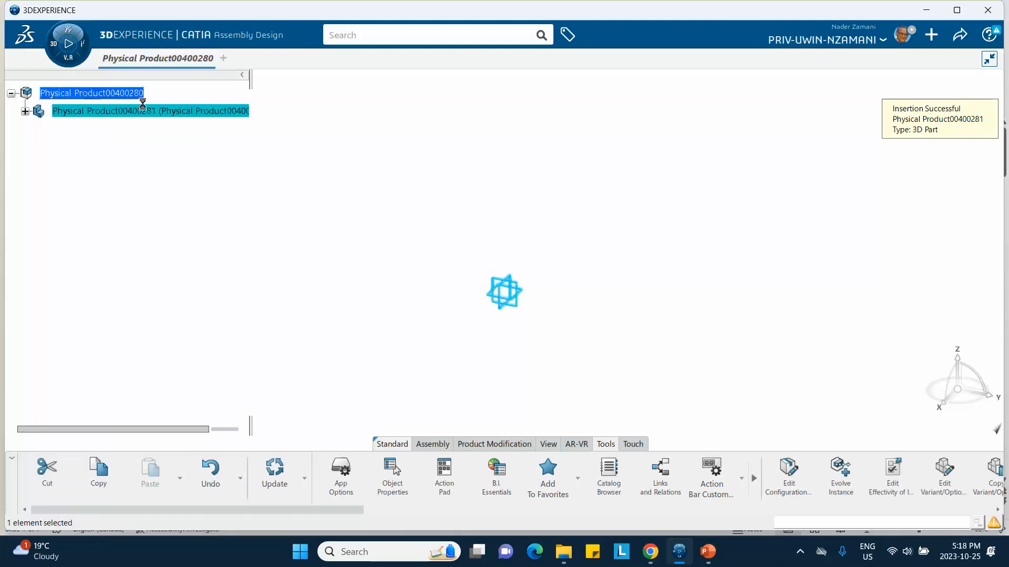
{"action": "left_click", "coordinate": [24, 111]}
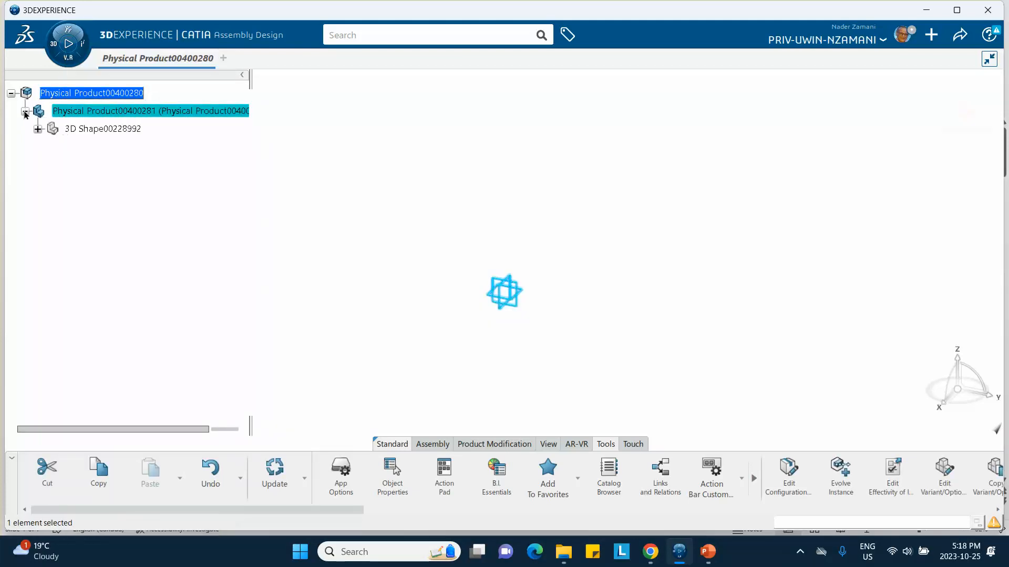
Step: Add the prefix "bushing-" to both the title and the instance title of the inserted 3D part
{"action": "right_click", "coordinate": [79, 112]}
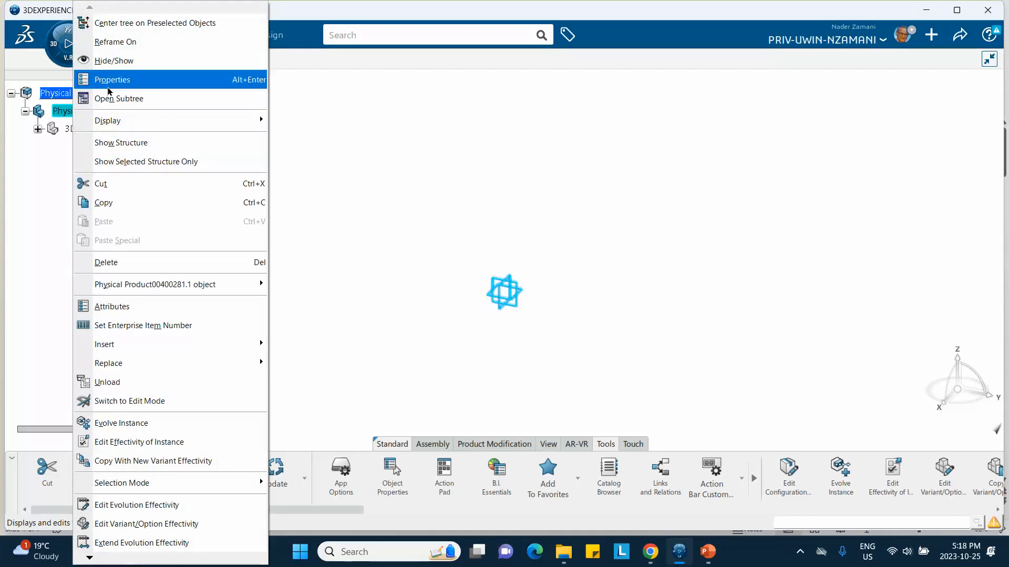
{"action": "left_click", "coordinate": [112, 79]}
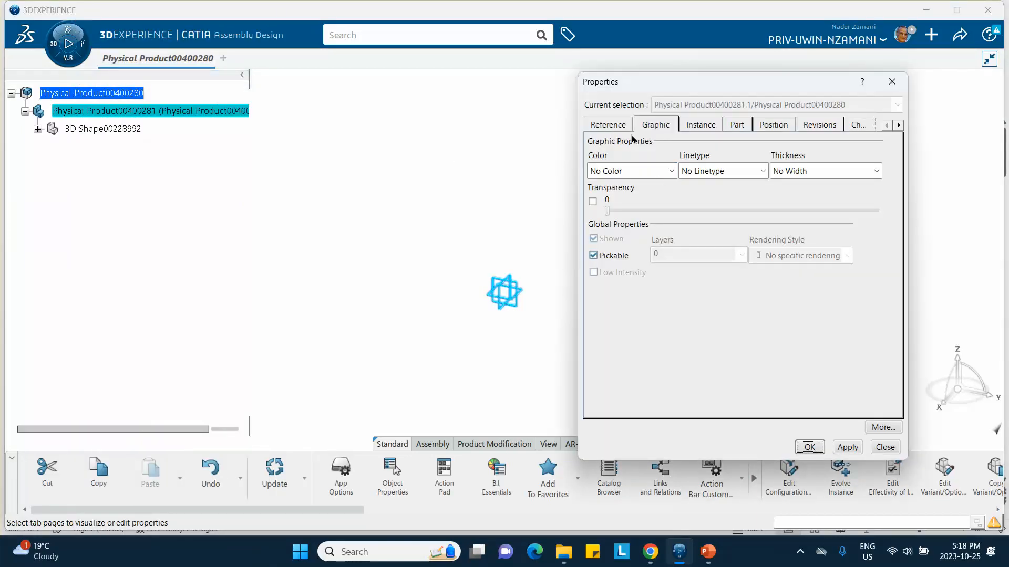
{"action": "left_click", "coordinate": [618, 127]}
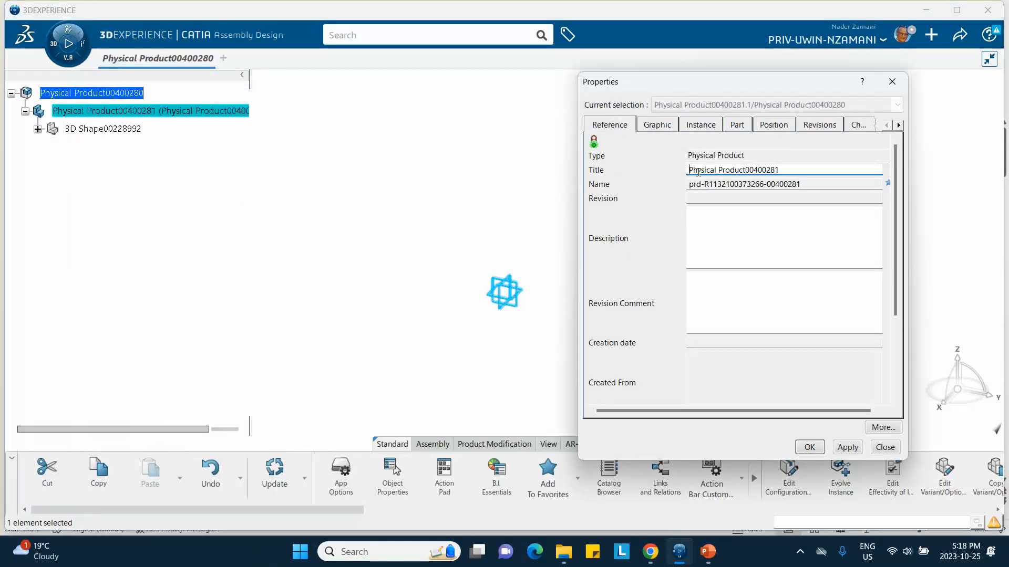
{"action": "type", "text": "bushing"}
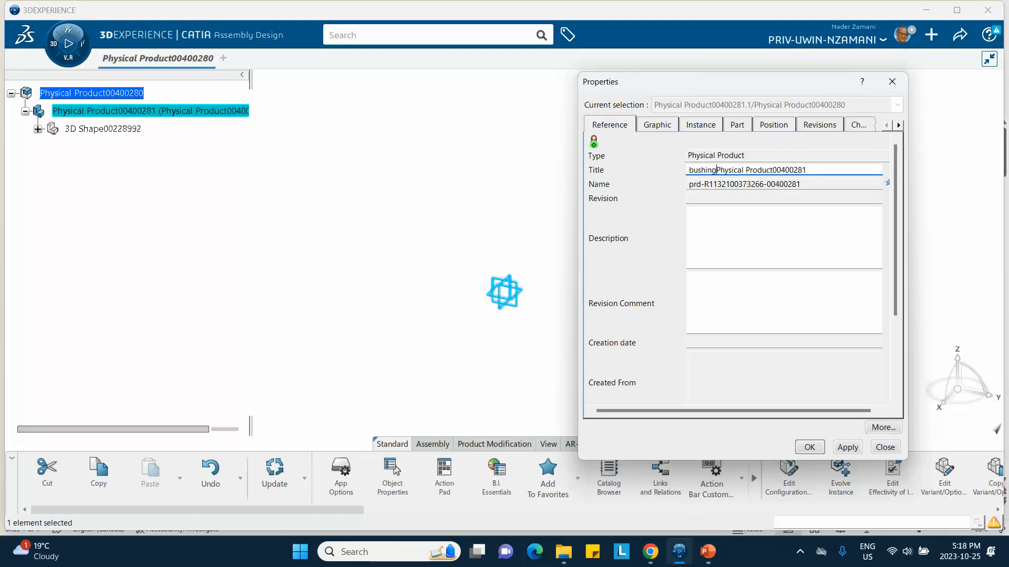
{"action": "type", "text": "-"}
{"action": "left_click", "coordinate": [693, 125]}
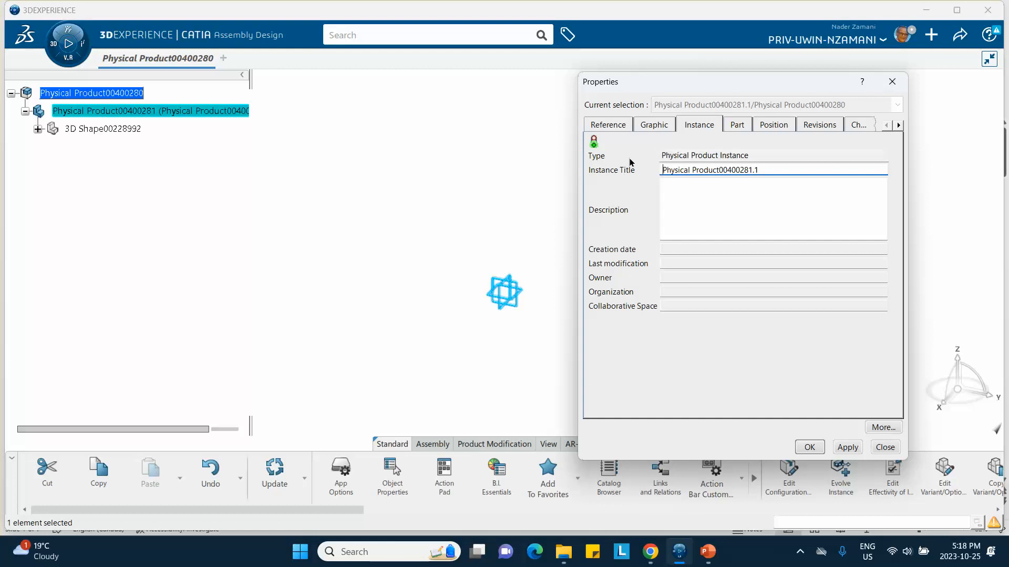
{"action": "type", "text": "bush"}
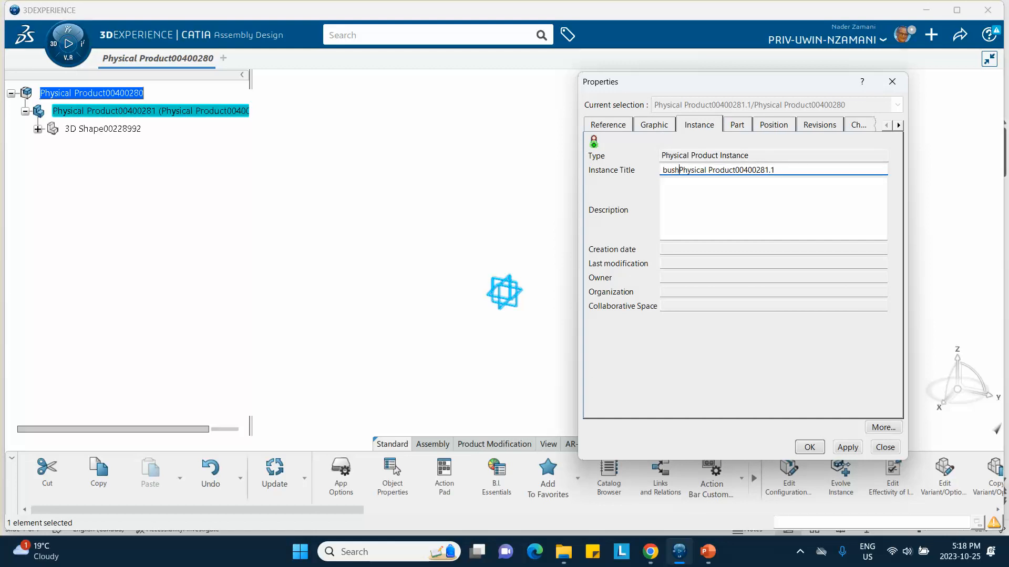
{"action": "type", "text": "ing-"}
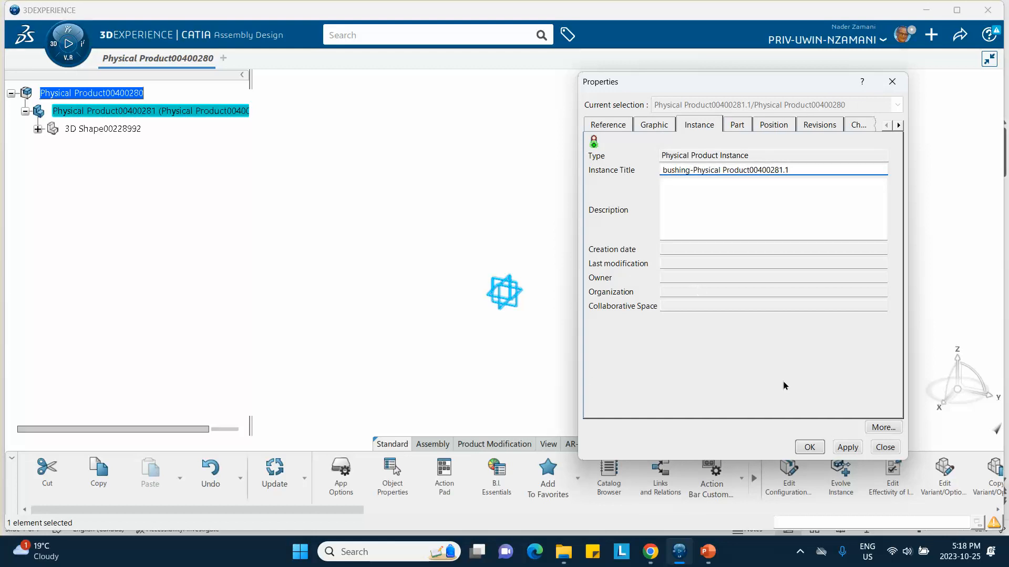
{"action": "left_click", "coordinate": [809, 446]}
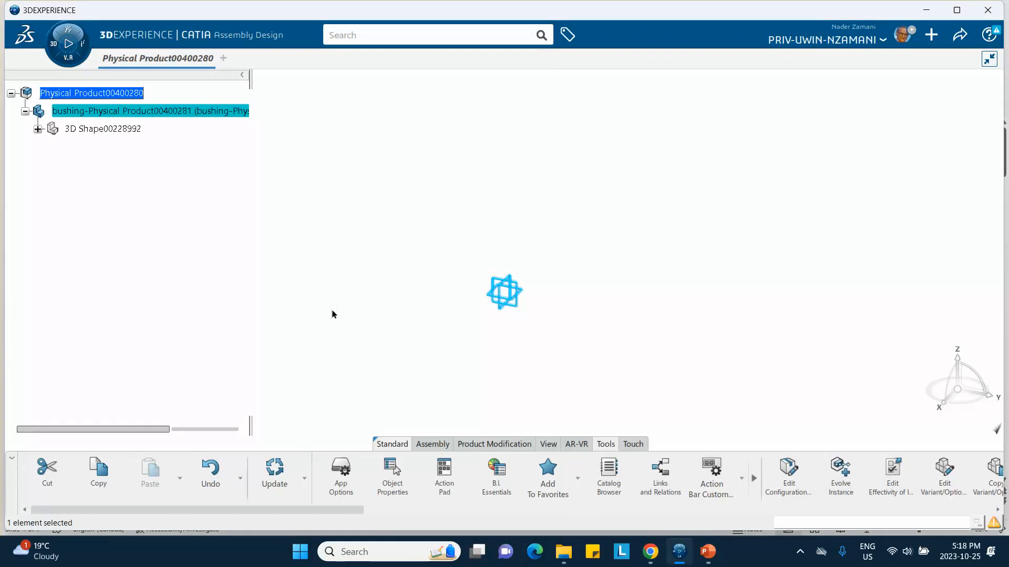
Step: Open the bushing's 3D shape for editing and start a sketch on the yz plane
{"action": "double_click", "coordinate": [84, 132]}
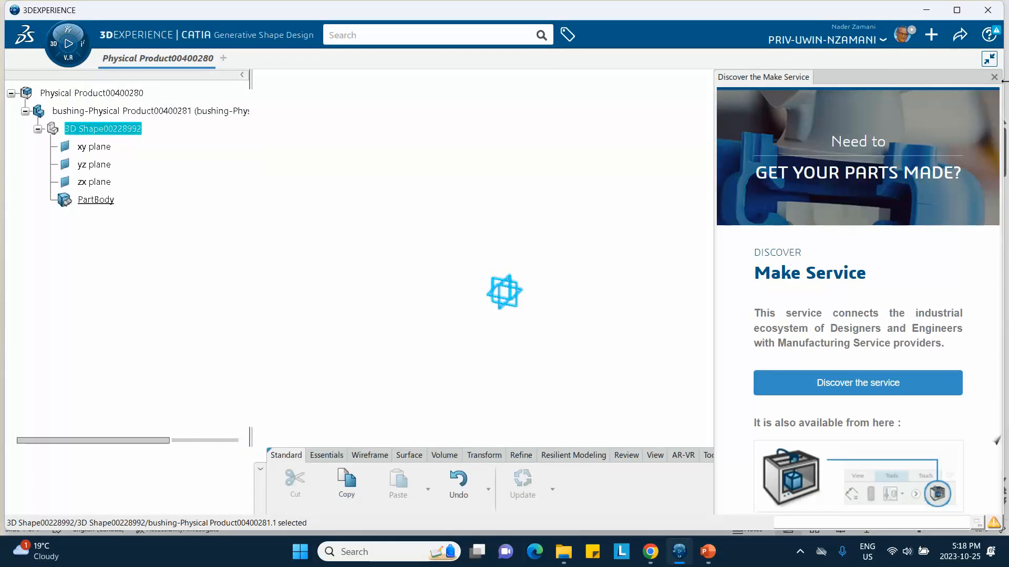
{"action": "left_click", "coordinate": [993, 78]}
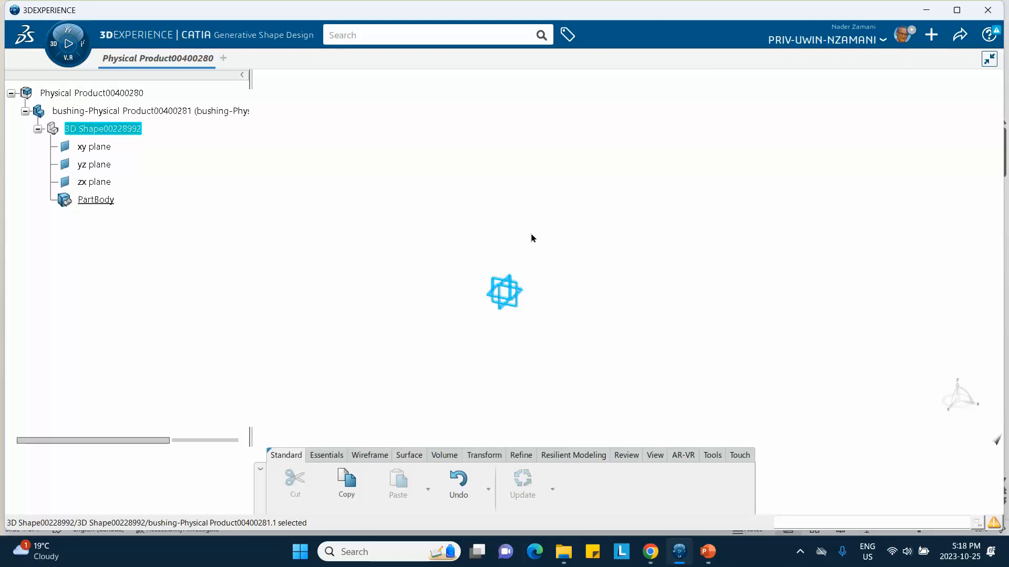
{"action": "left_click", "coordinate": [520, 286]}
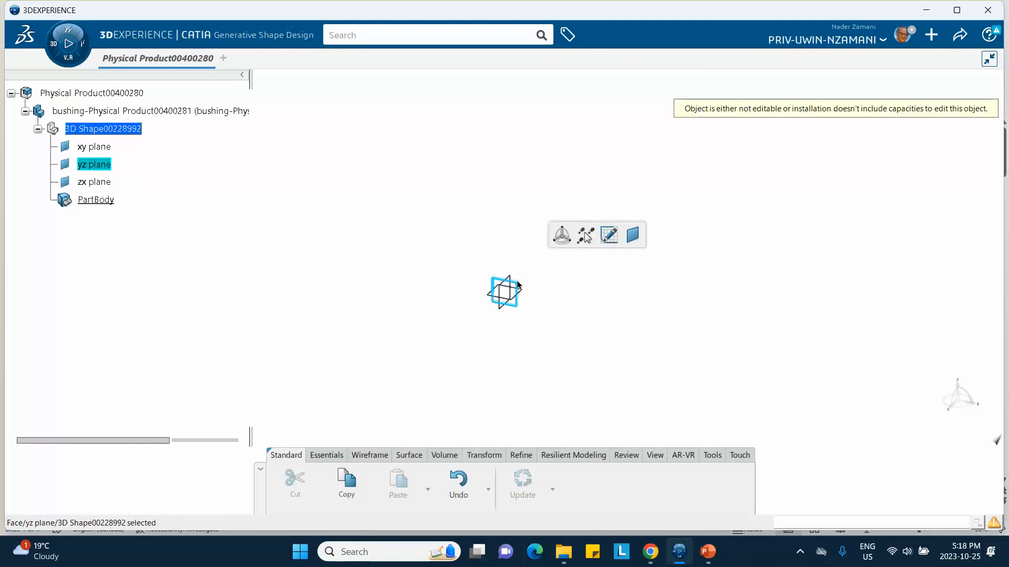
{"action": "left_click", "coordinate": [609, 235]}
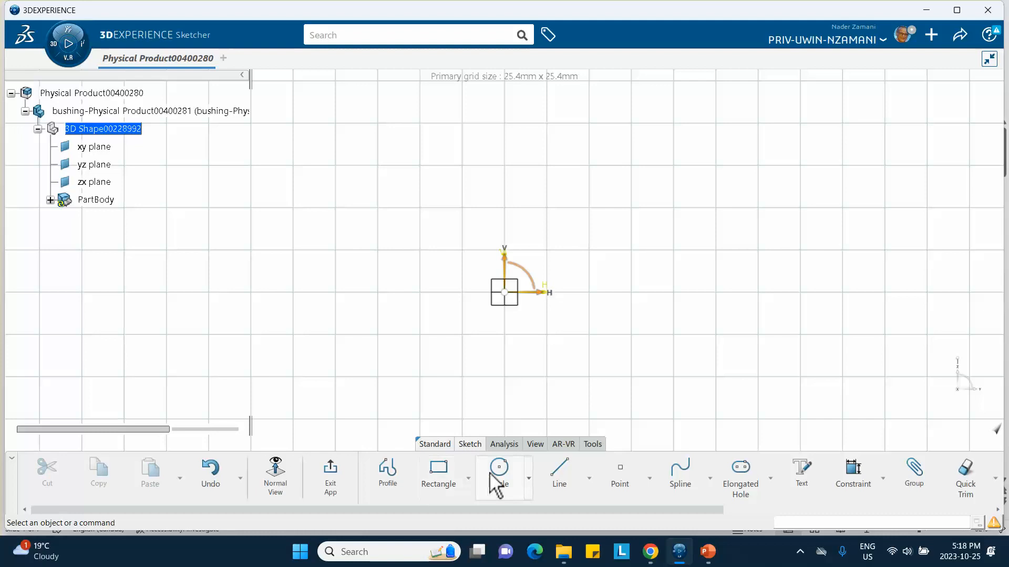
Step: Sketch a quarter-circle arc centred on the origin, radius about 56 mm, from the vertical to the horizontal axis
{"action": "left_click", "coordinate": [527, 483]}
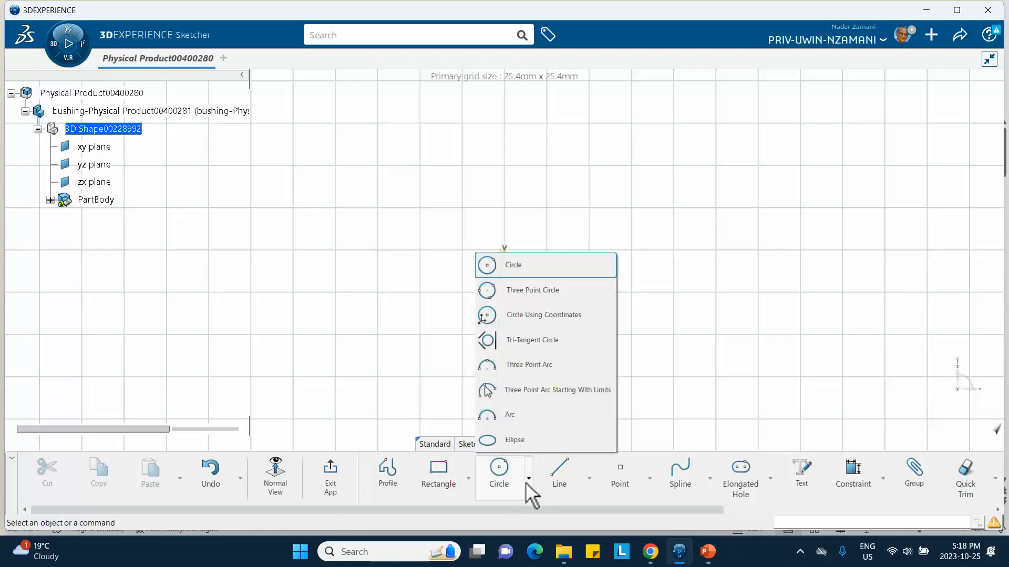
{"action": "left_click", "coordinate": [510, 421]}
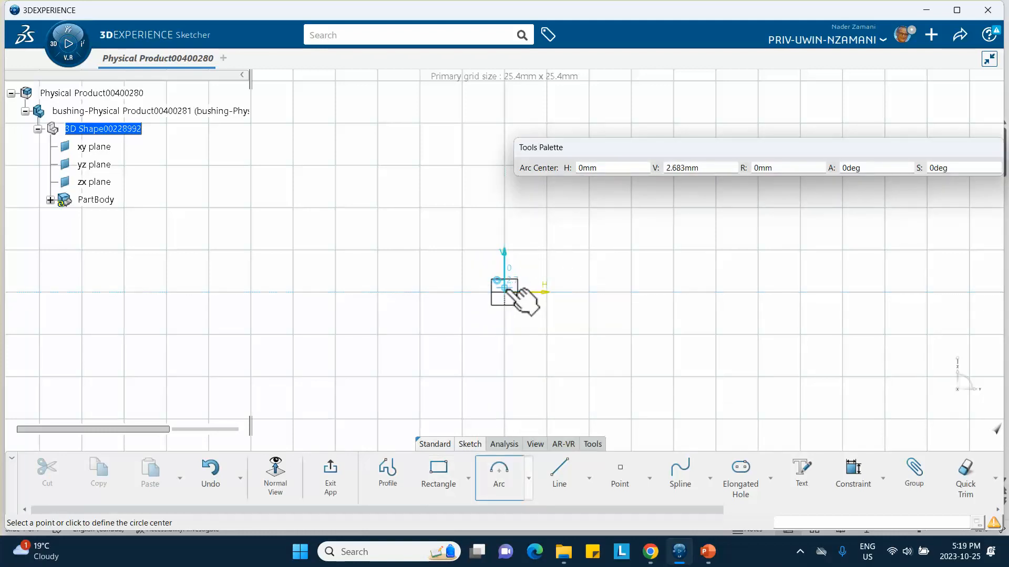
{"action": "left_click", "coordinate": [504, 292]}
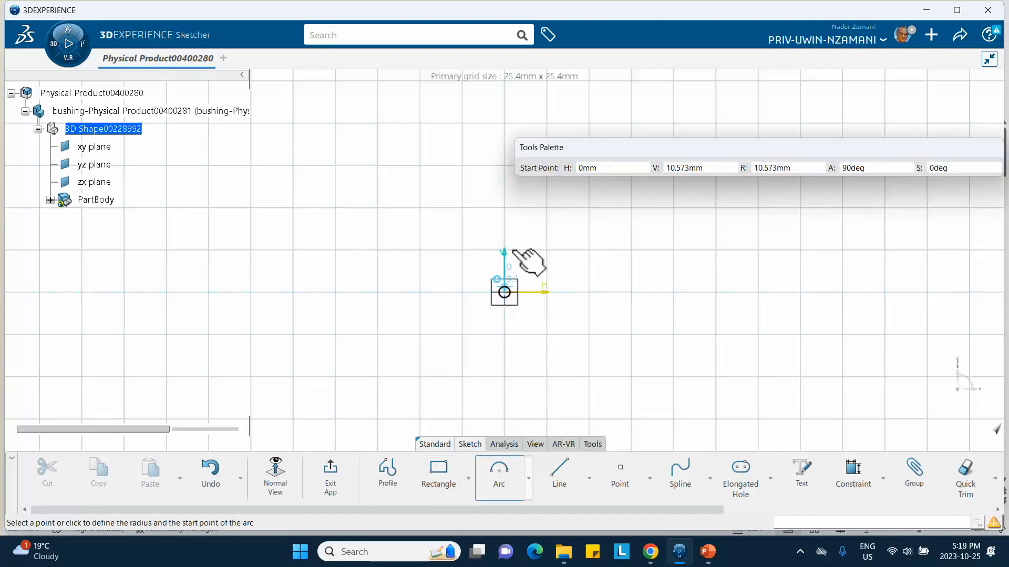
{"action": "left_click", "coordinate": [505, 199]}
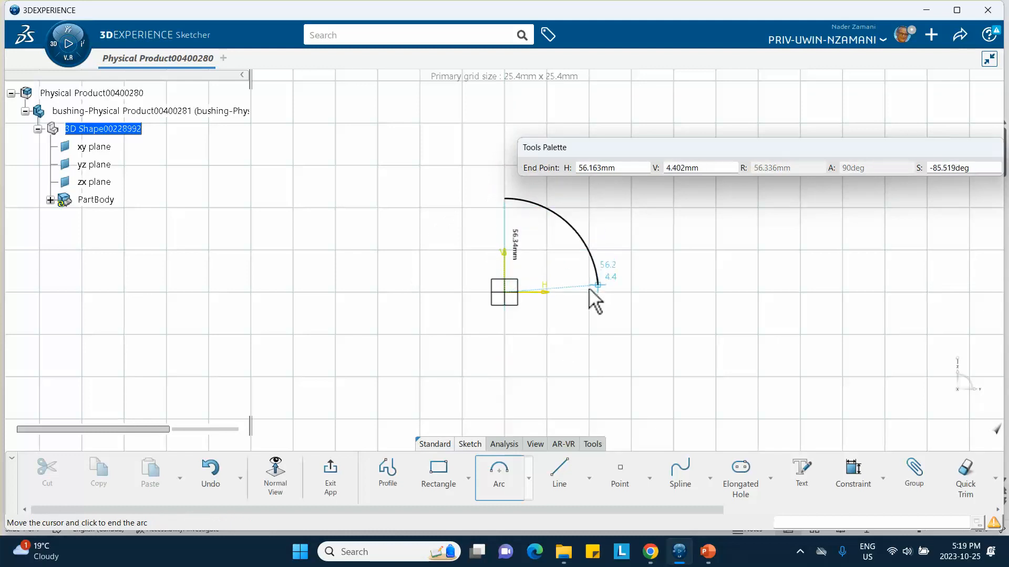
{"action": "left_click", "coordinate": [592, 306]}
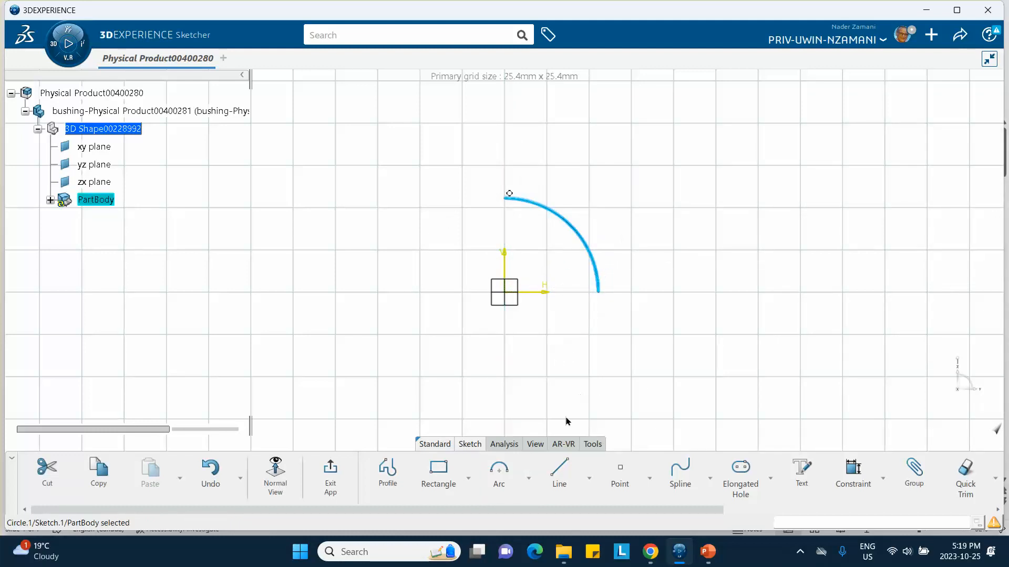
Step: Add a radius constraint to the quarter arc and set it to 50 mm
{"action": "left_click", "coordinate": [851, 469]}
{"action": "left_click", "coordinate": [649, 213]}
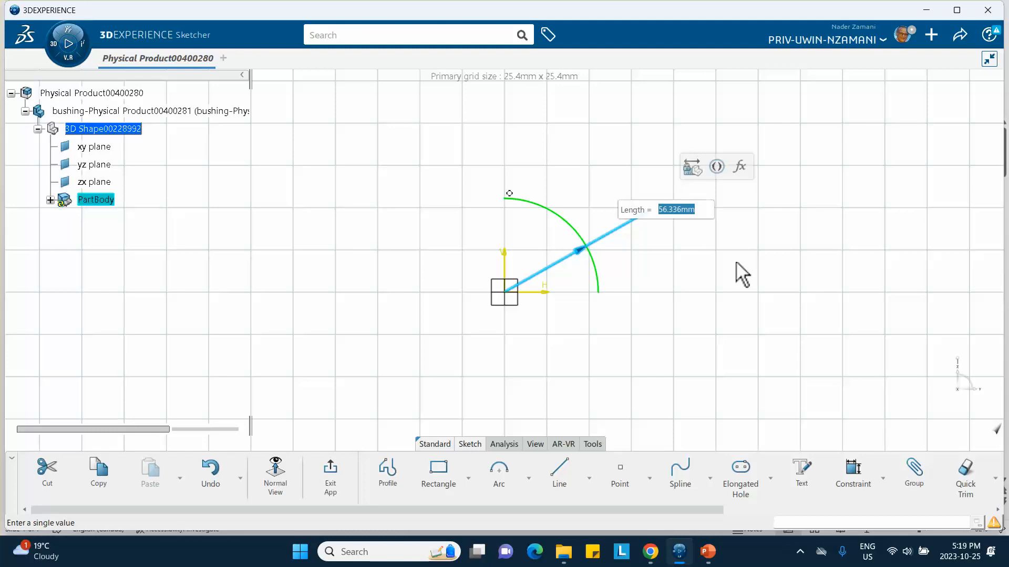
{"action": "type", "text": "50"}
{"action": "key", "text": "Return"}
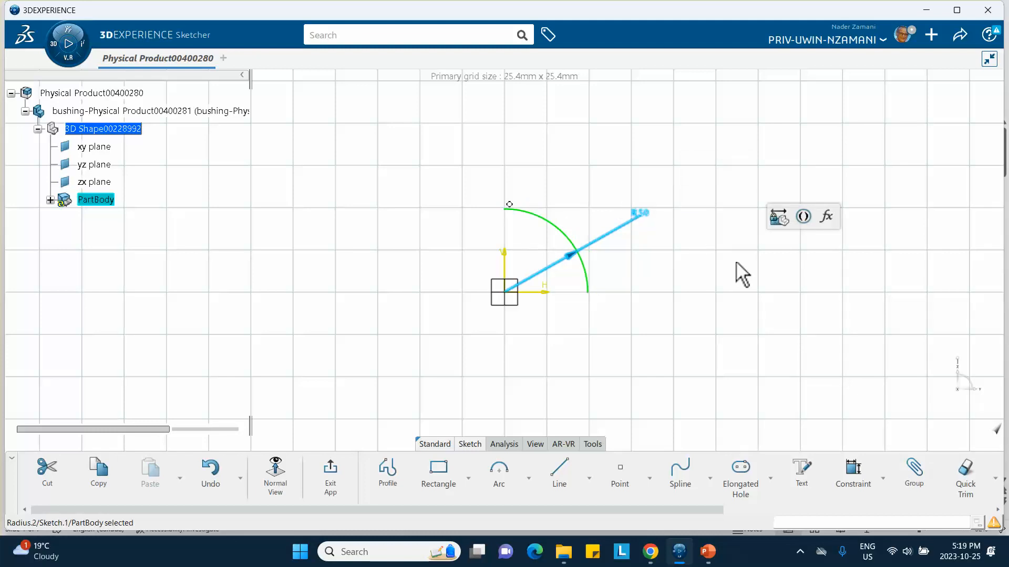
Step: Sketch a smaller concentric quarter arc inside the first one, centred on the origin, with a radius of about 32 mm
{"action": "left_click", "coordinate": [494, 479]}
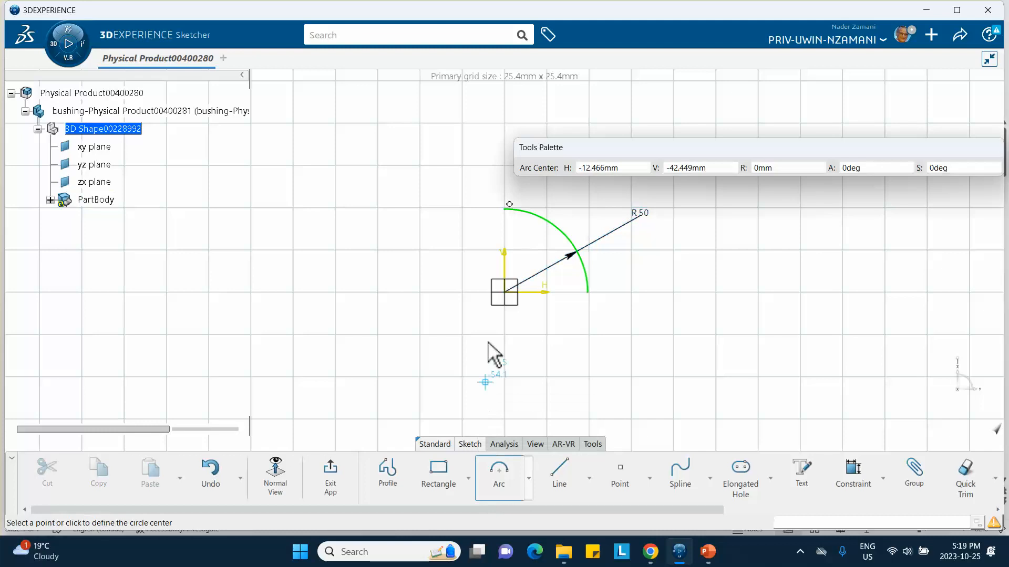
{"action": "left_click", "coordinate": [504, 293]}
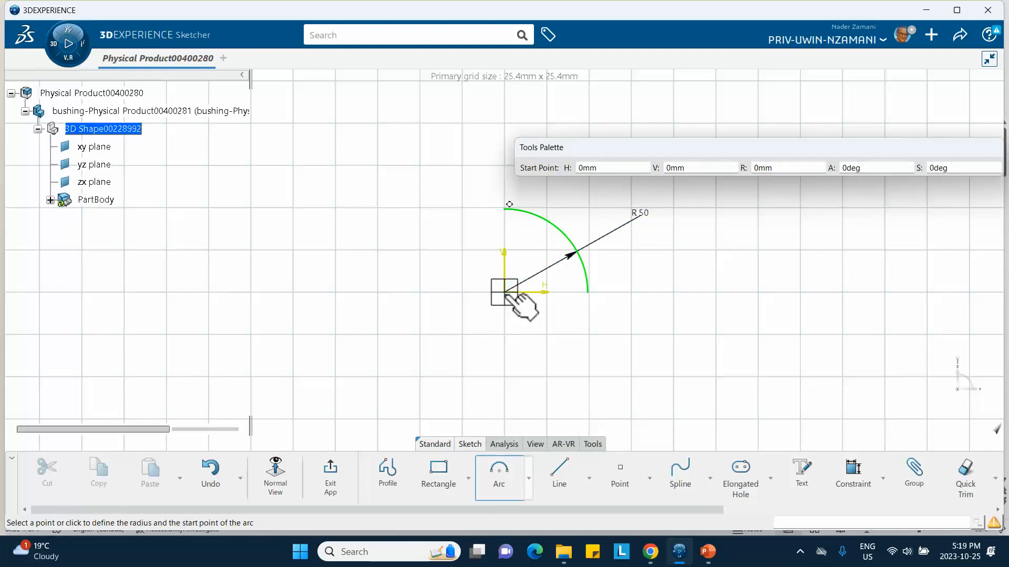
{"action": "left_click", "coordinate": [505, 239]}
{"action": "left_click", "coordinate": [558, 291]}
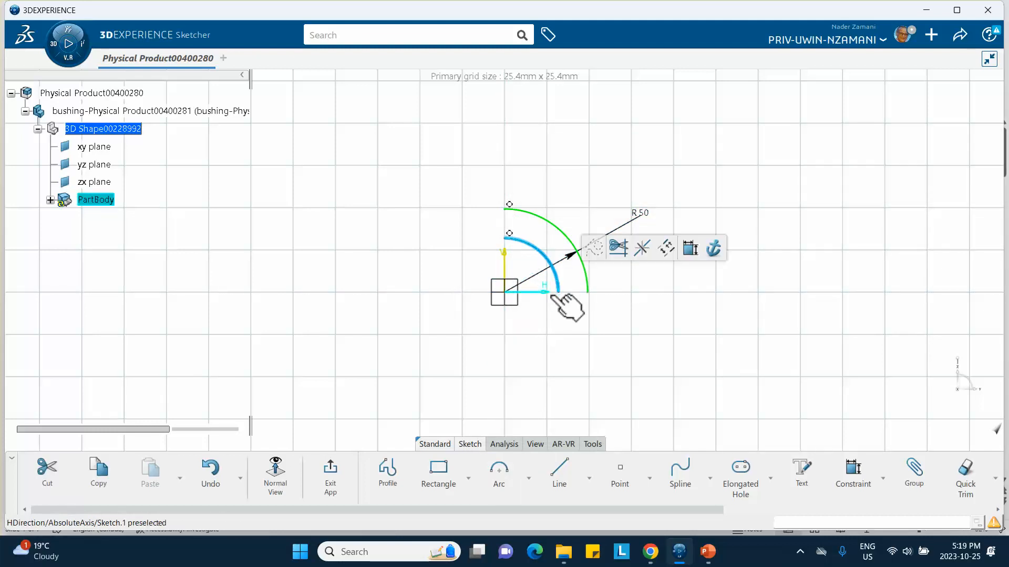
Step: Add a radius constraint to the inner arc and set it to 24.7 mm
{"action": "left_click", "coordinate": [689, 249]}
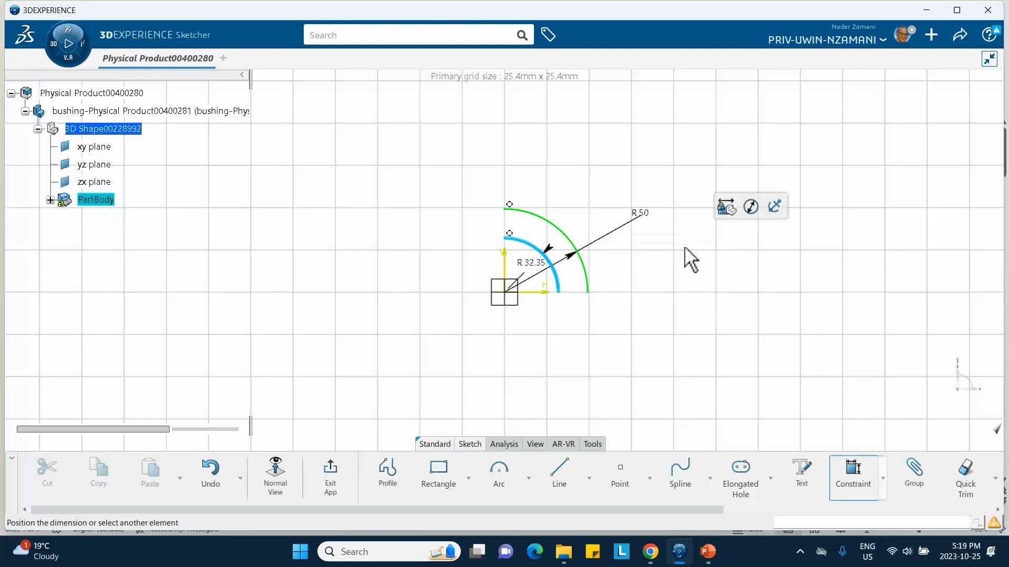
{"action": "left_click", "coordinate": [652, 172]}
{"action": "type", "text": "24.7"}
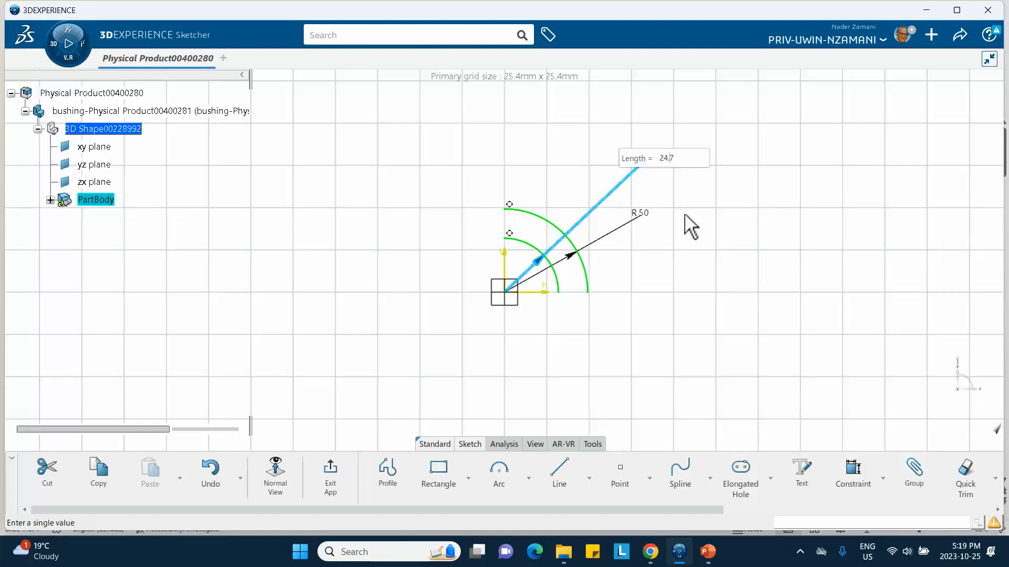
{"action": "key", "text": "Return"}
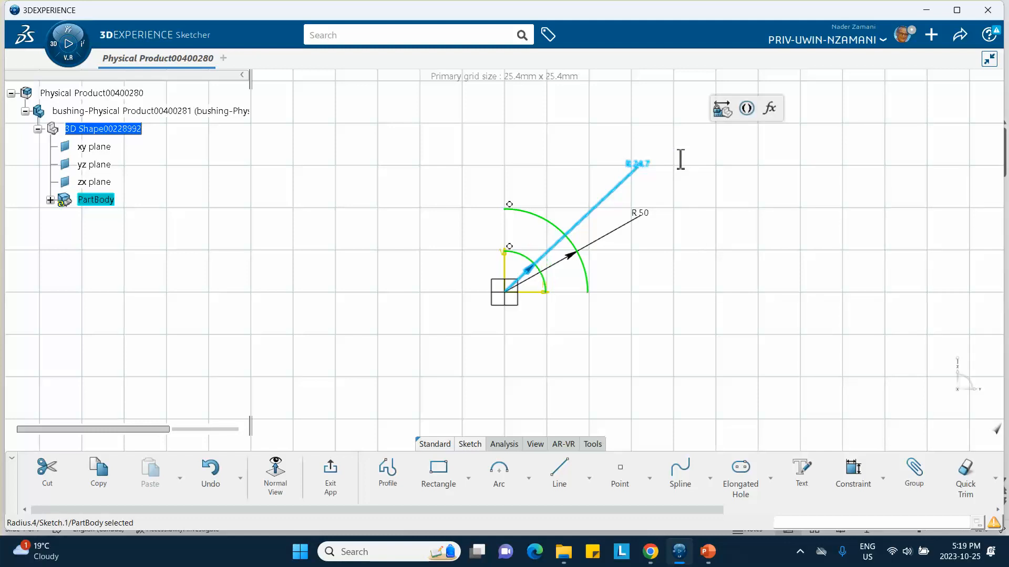
Step: Close the quarter-ring profile with a horizontal and a vertical line joining the ends of the two arcs, and exit the sketch
{"action": "left_click", "coordinate": [559, 476]}
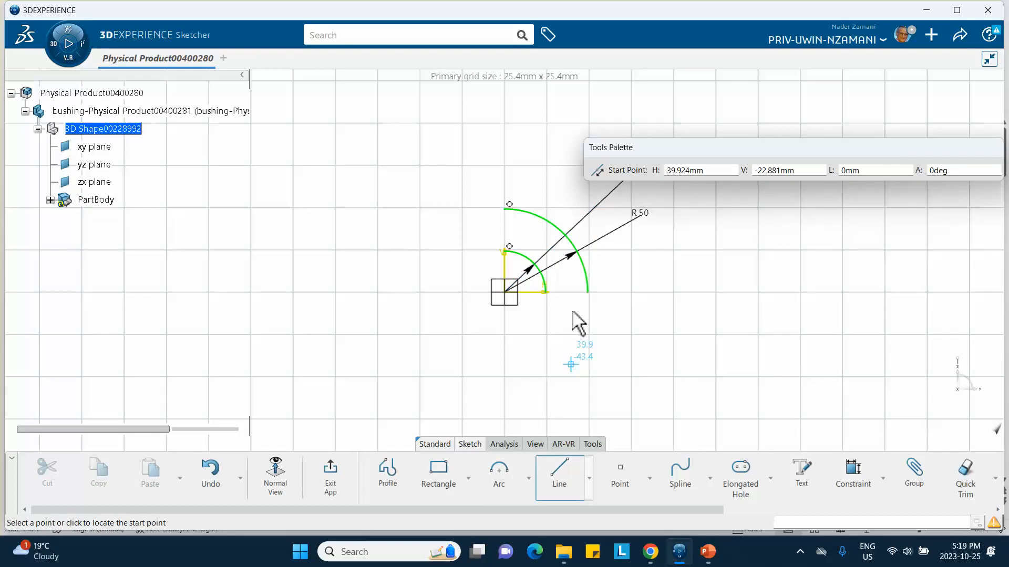
{"action": "left_click", "coordinate": [546, 292]}
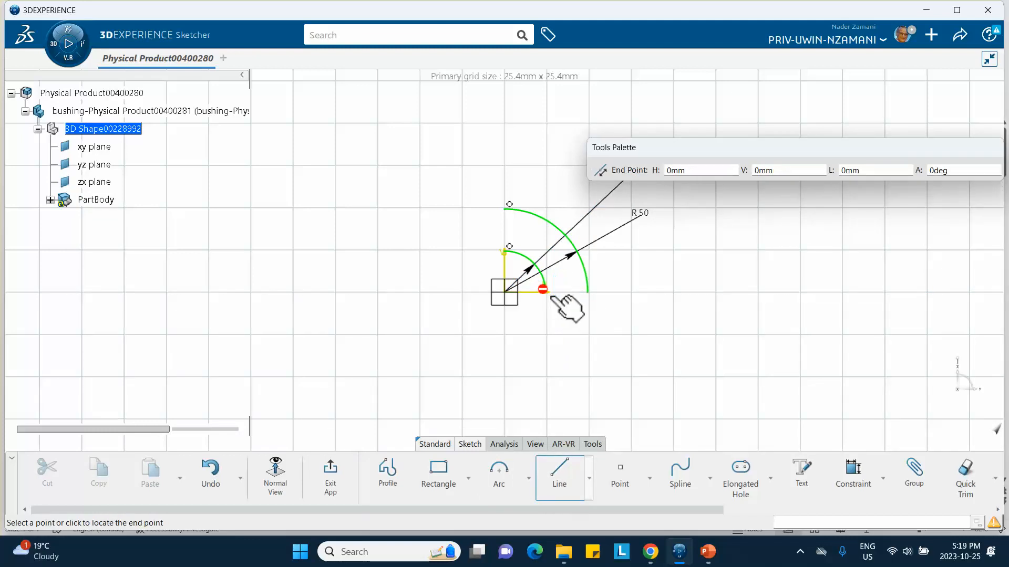
{"action": "left_click", "coordinate": [588, 291]}
{"action": "left_click", "coordinate": [591, 321]}
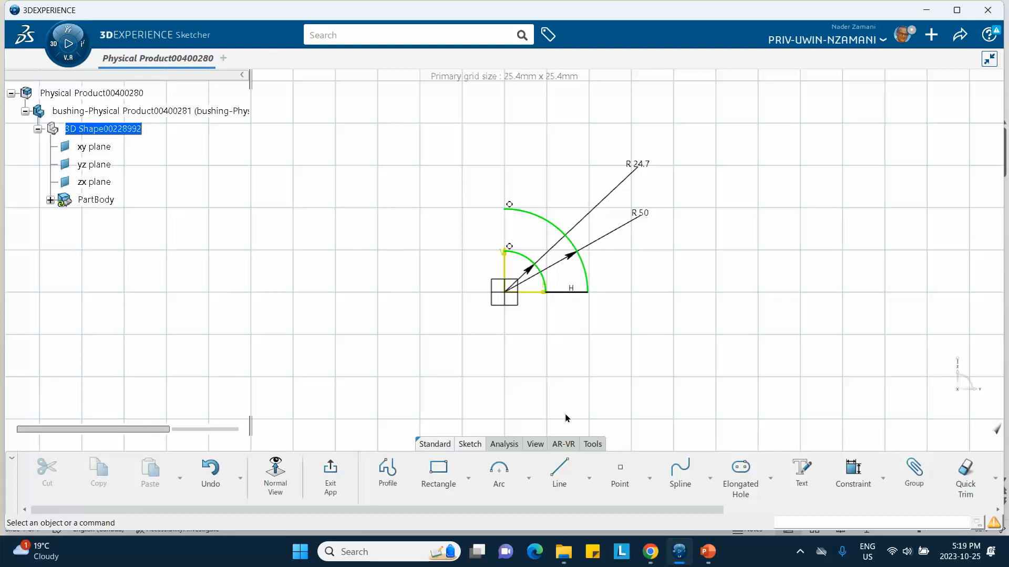
{"action": "left_click", "coordinate": [560, 477]}
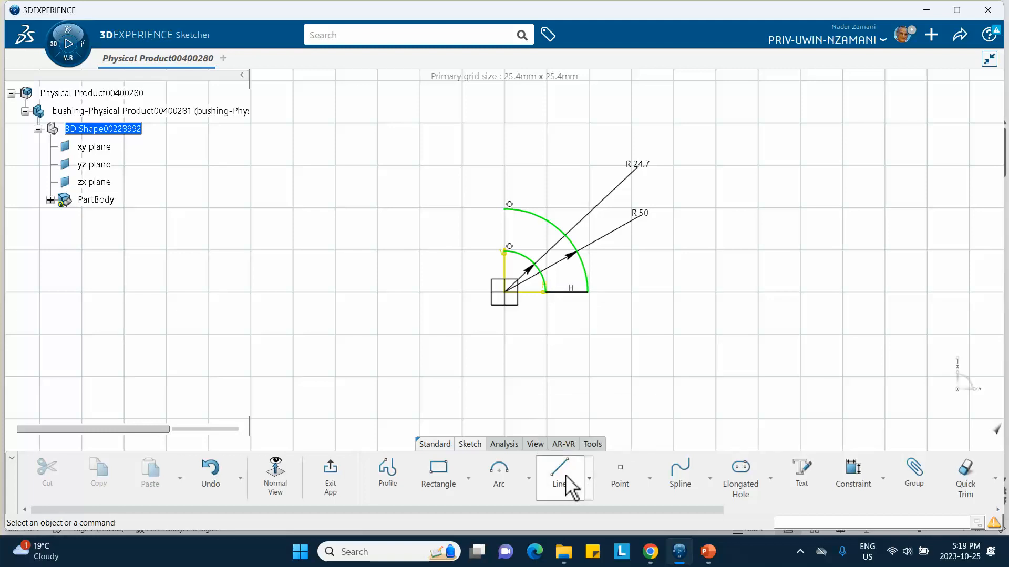
{"action": "left_click", "coordinate": [504, 251]}
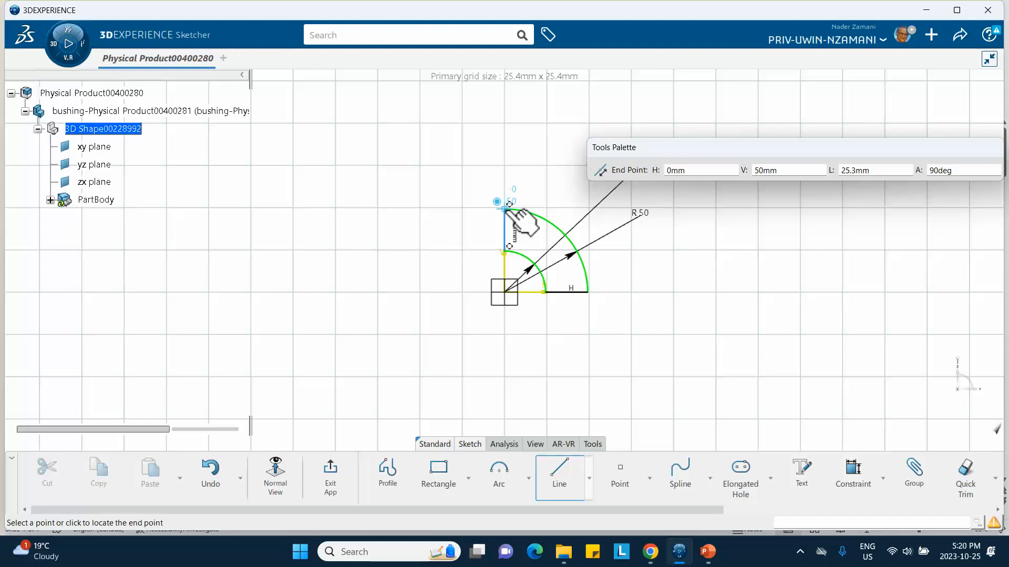
{"action": "left_click", "coordinate": [505, 210]}
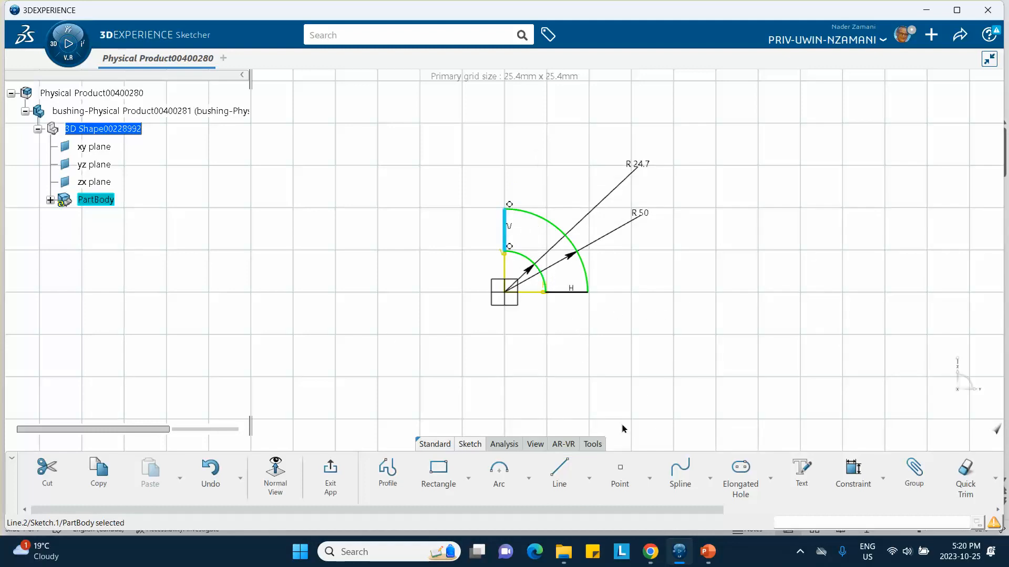
{"action": "left_click", "coordinate": [620, 368]}
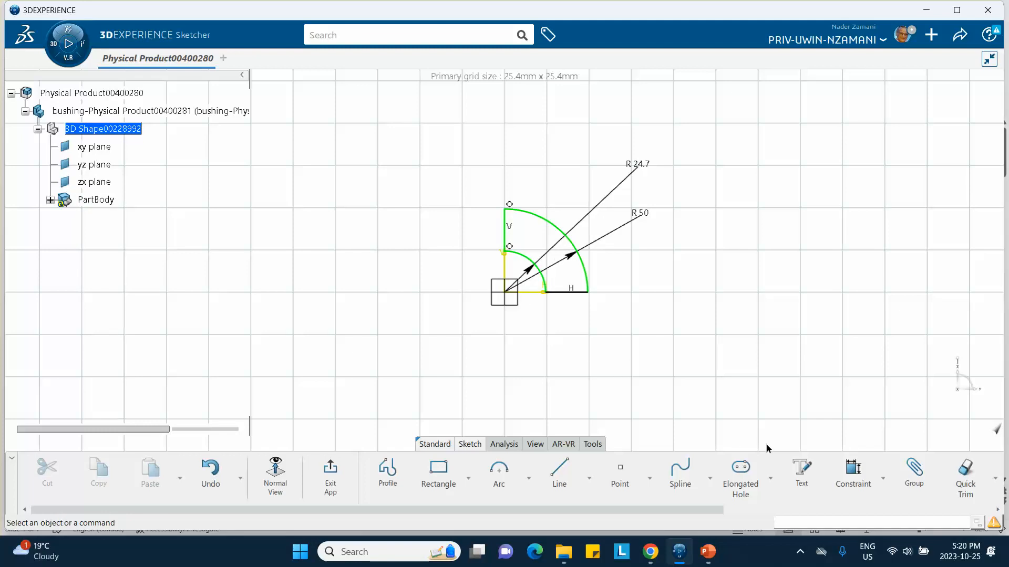
{"action": "left_click", "coordinate": [330, 475]}
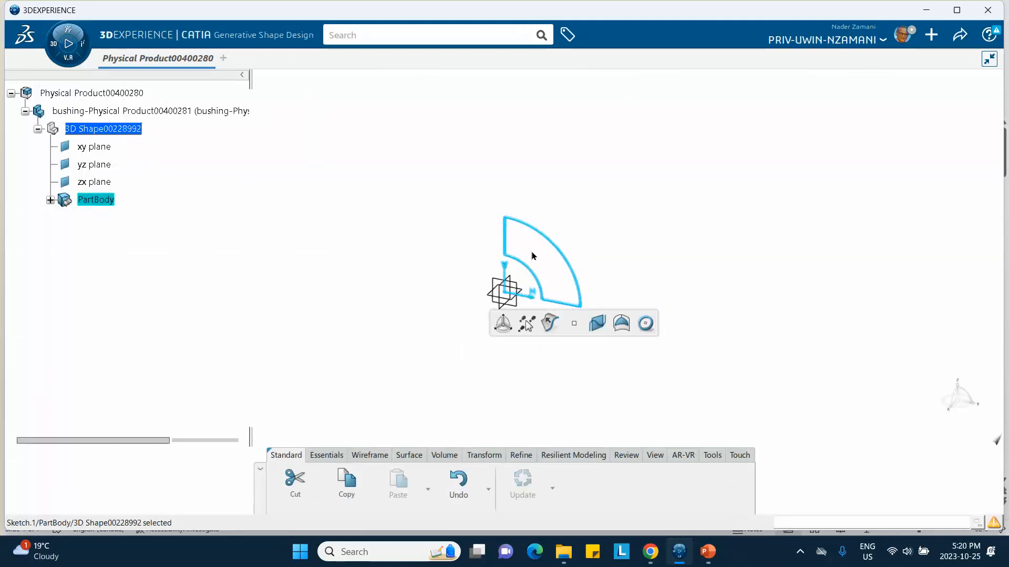
Step: Create a volume extrude of the quarter-ring sketch with a first limit length of 10 mm
{"action": "left_click", "coordinate": [57, 46]}
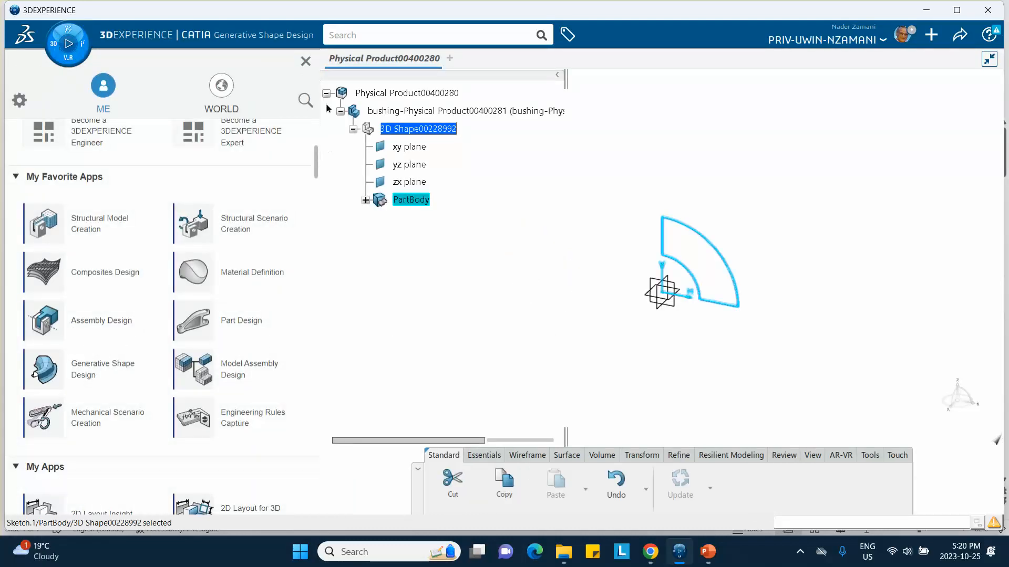
{"action": "left_click", "coordinate": [305, 61]}
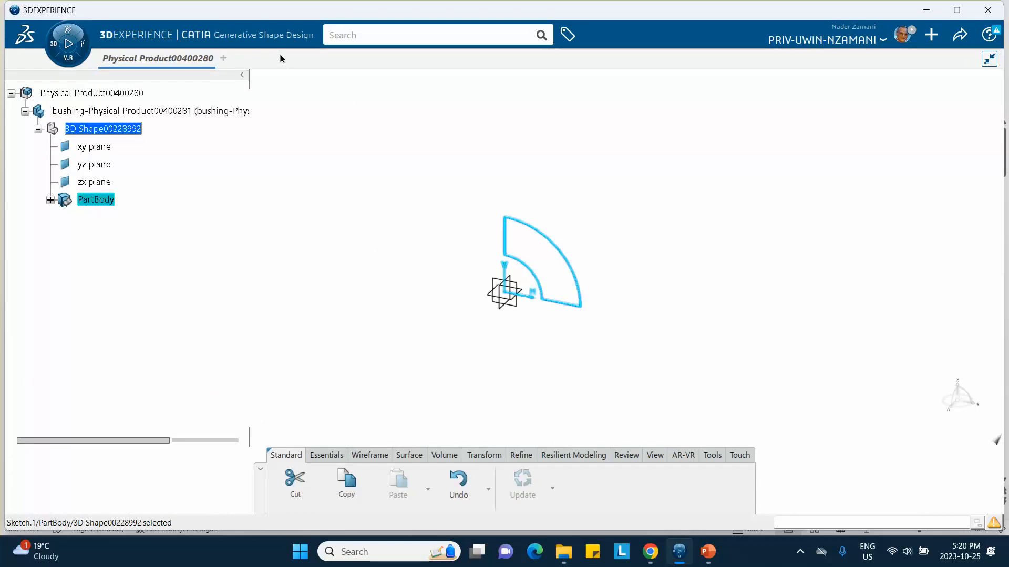
{"action": "left_click", "coordinate": [447, 455]}
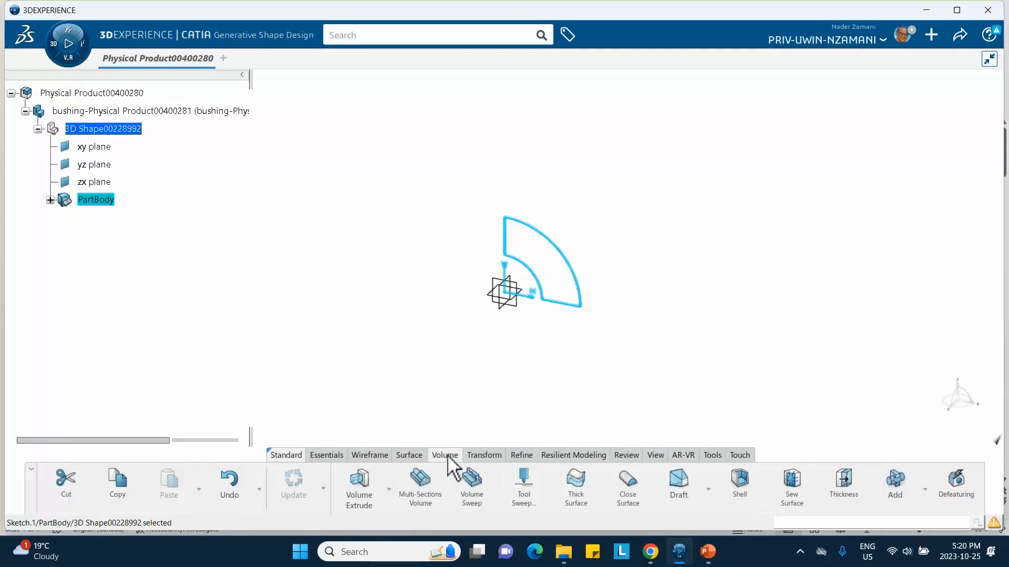
{"action": "left_click", "coordinate": [366, 492]}
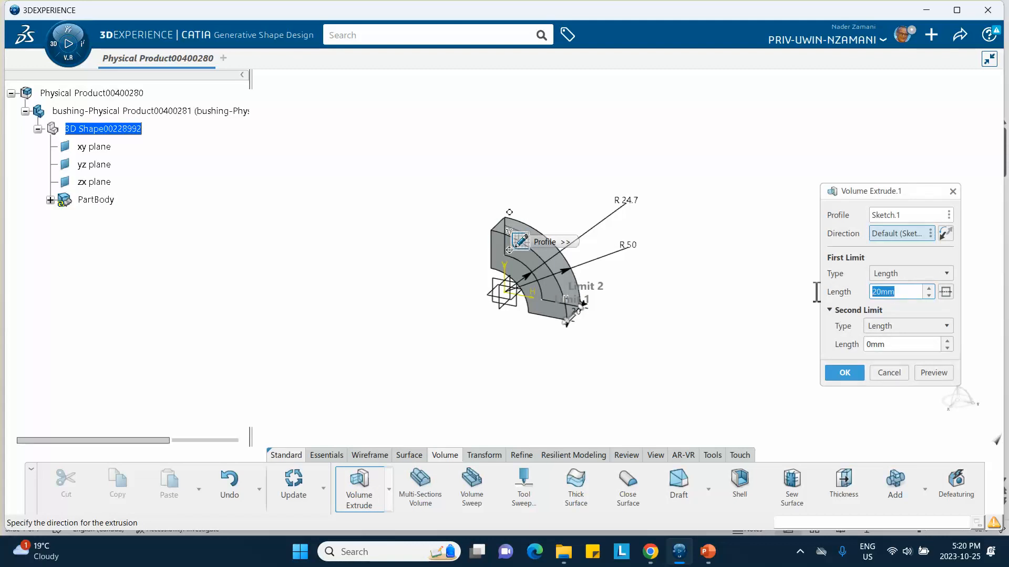
{"action": "type", "text": "10"}
{"action": "left_click", "coordinate": [844, 373]}
Step: Edit the bushing's volume extrude so that it extends to the opposite side of the sketch plane
{"action": "left_click", "coordinate": [553, 281]}
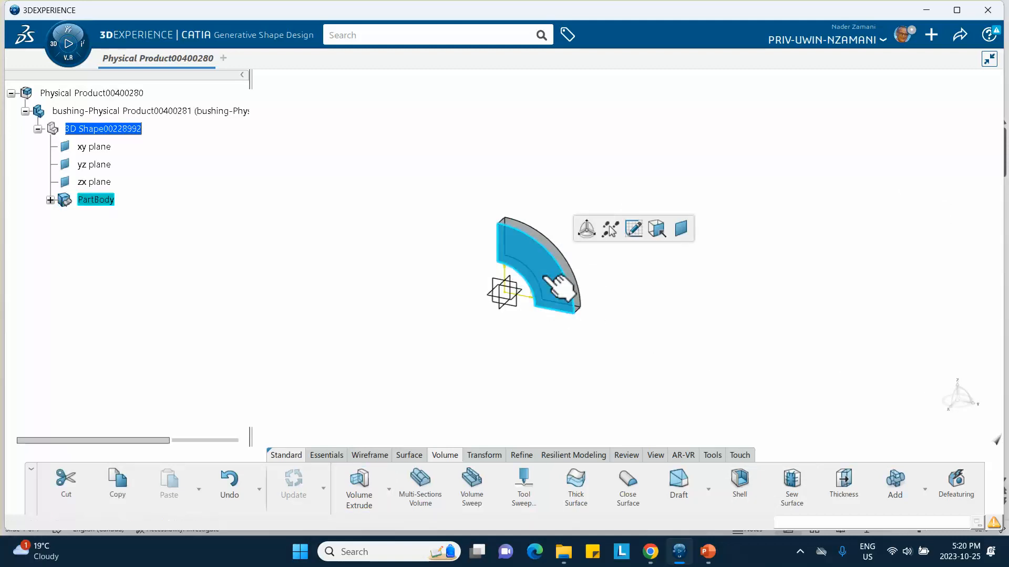
{"action": "double_click", "coordinate": [552, 280]}
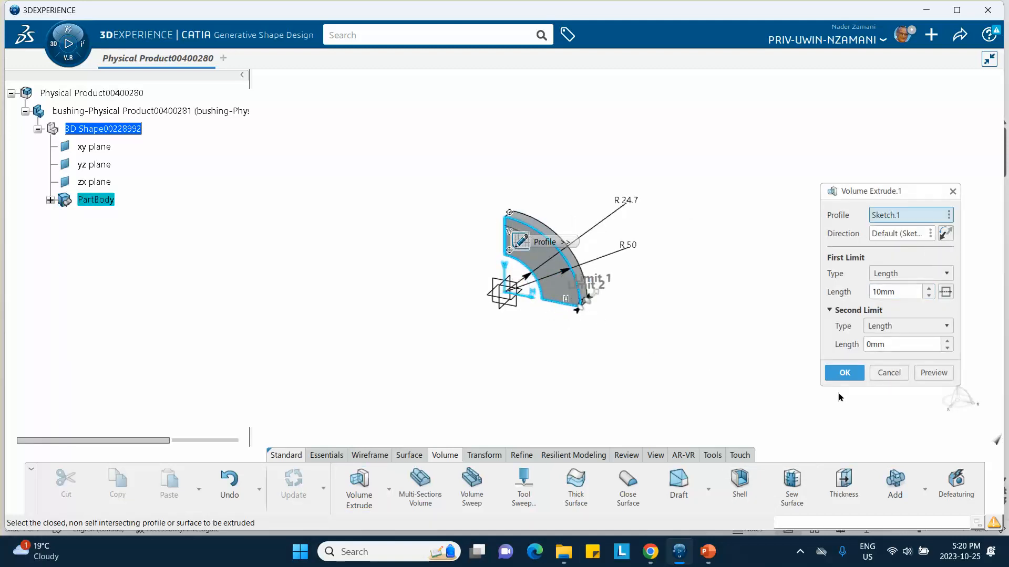
{"action": "left_click", "coordinate": [844, 373]}
{"action": "middle_click_drag", "start_coordinate": [730, 361], "coordinate": [461, 324]}
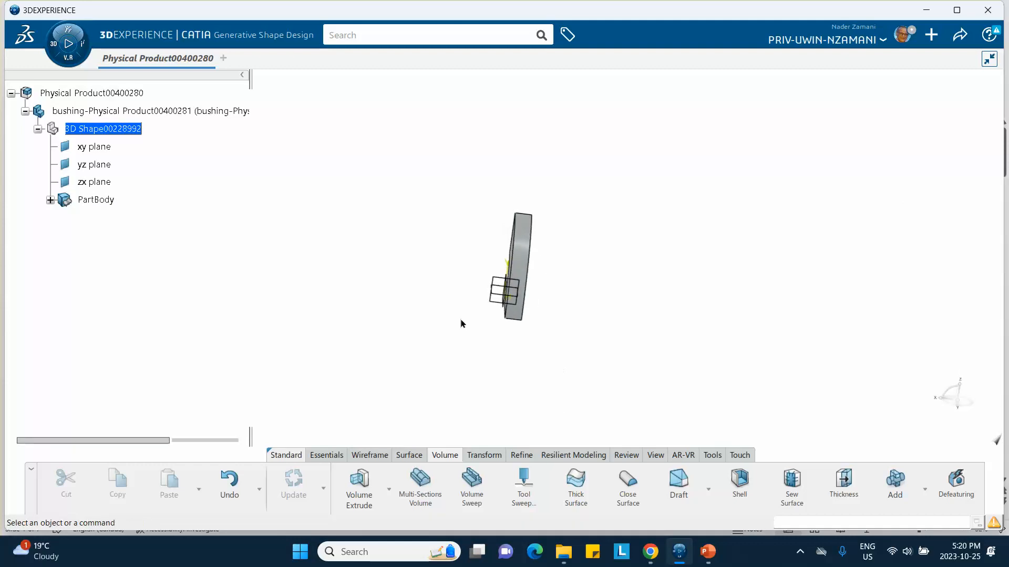
{"action": "middle_click_drag", "start_coordinate": [552, 371], "coordinate": [455, 336]}
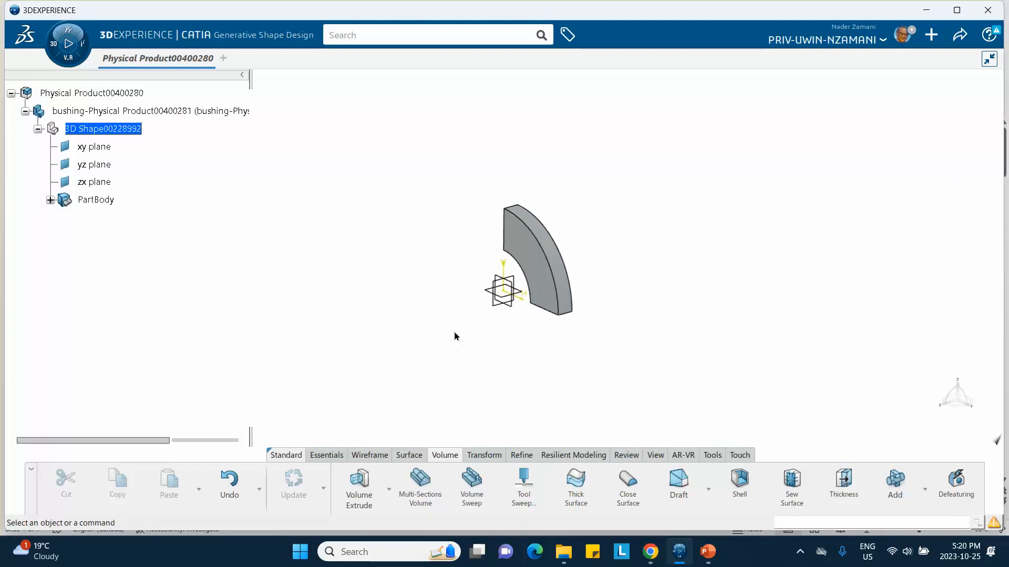
Step: Create a core material named brass-Oct-25-2023 with the Simulation Domain enabled
{"action": "left_click", "coordinate": [712, 455]}
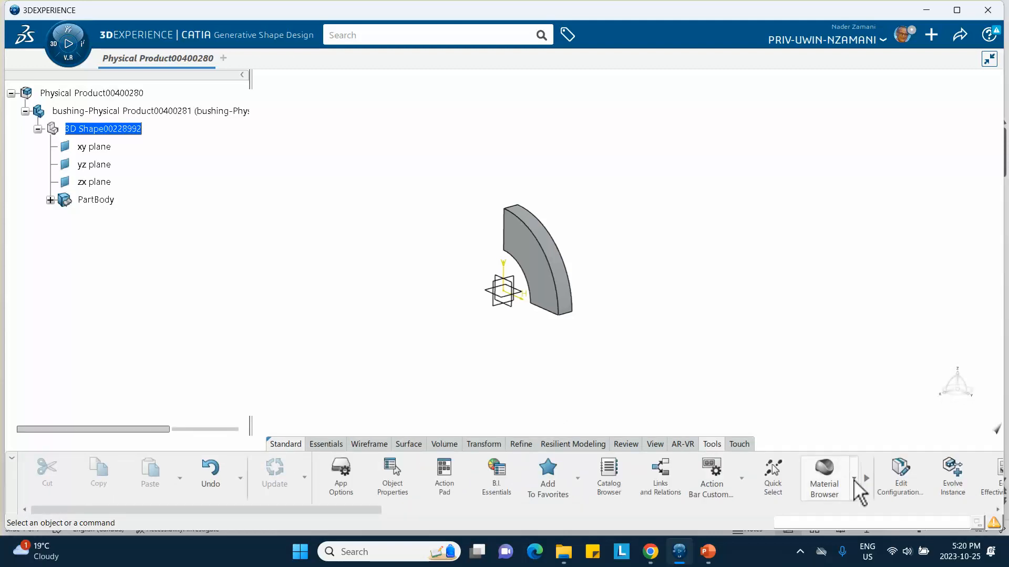
{"action": "left_click", "coordinate": [854, 479]}
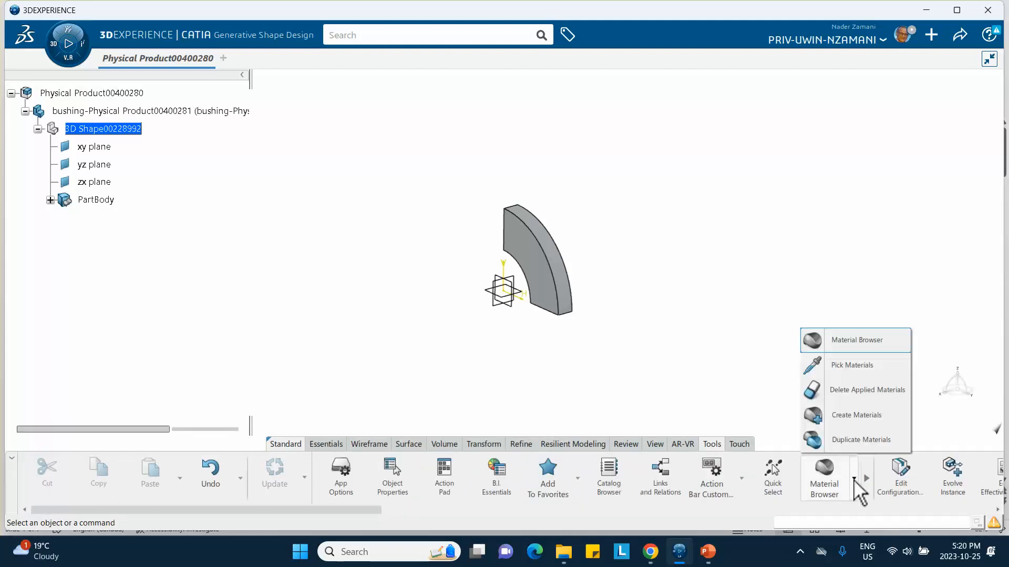
{"action": "left_click", "coordinate": [835, 417]}
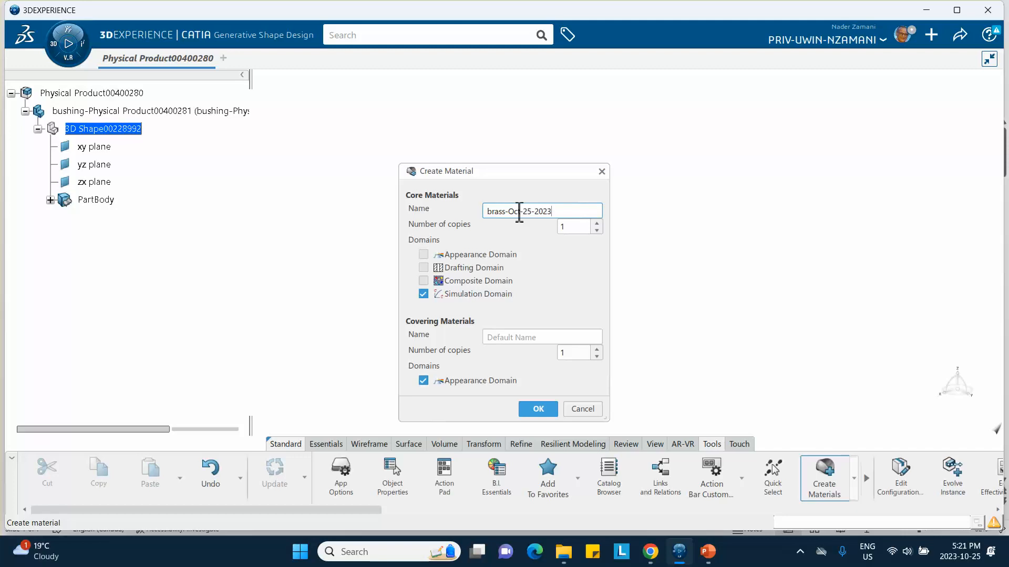
{"action": "left_click", "coordinate": [539, 409]}
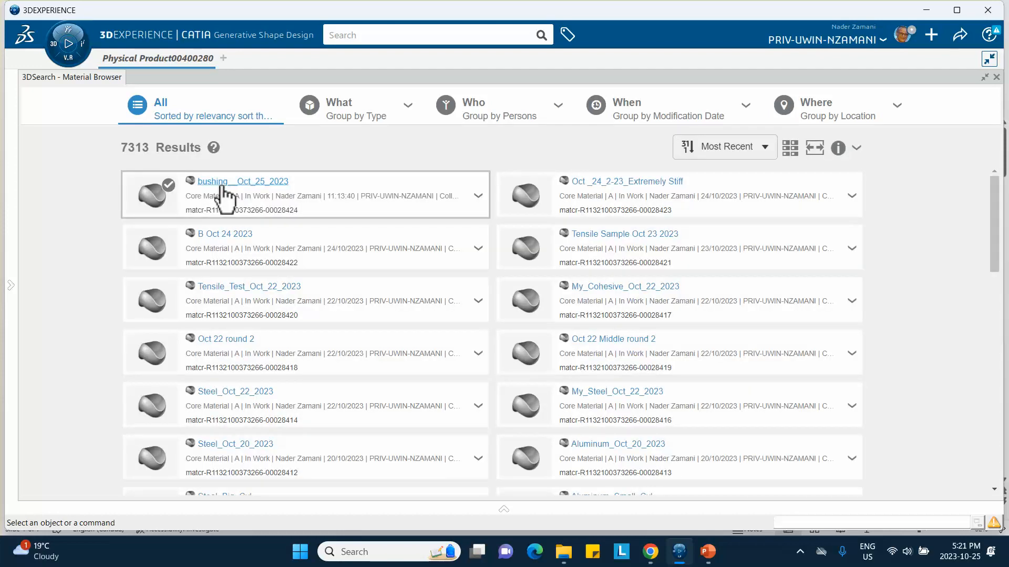
Step: Apply the existing core material bushing__Oct_25_2023 to the bushing part
{"action": "mouse_move", "coordinate": [260, 188]}
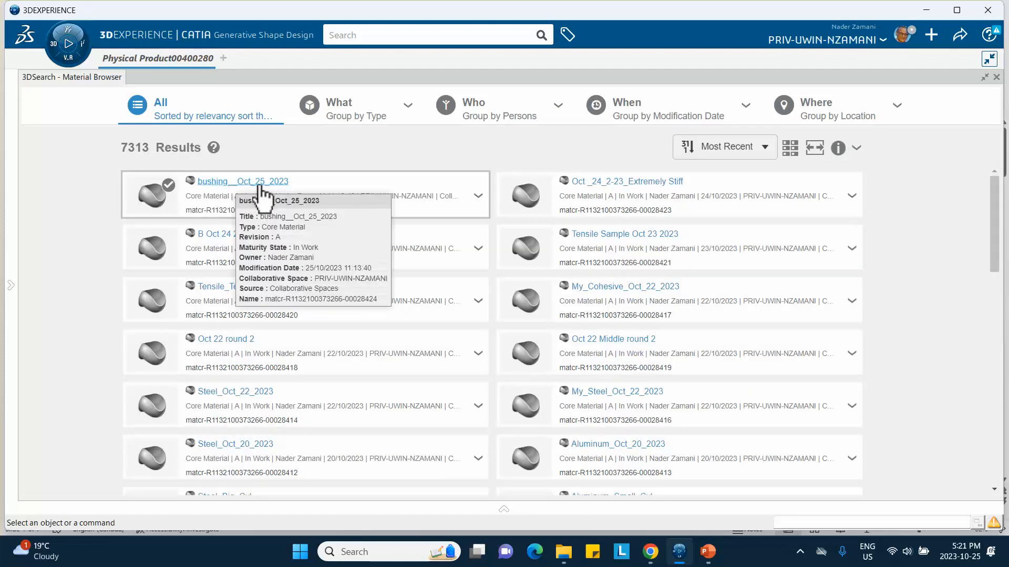
{"action": "left_click", "coordinate": [479, 211]}
{"action": "left_click", "coordinate": [478, 197]}
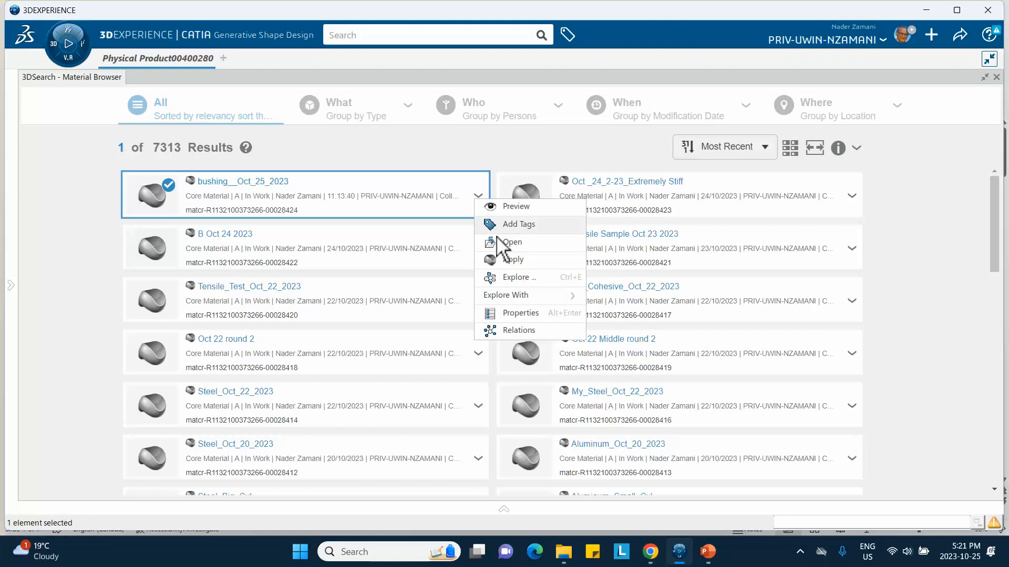
{"action": "left_click", "coordinate": [509, 260]}
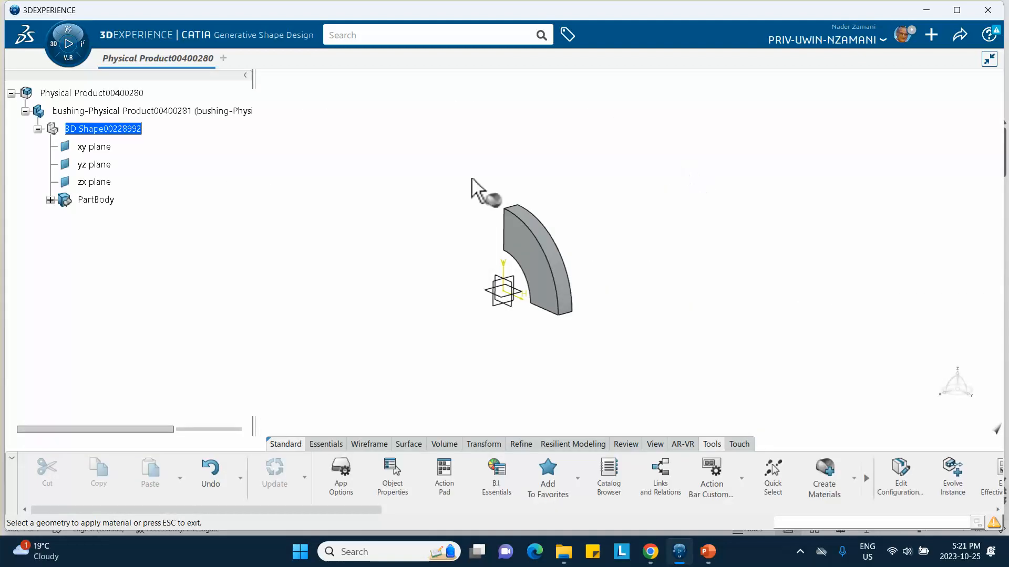
{"action": "left_click", "coordinate": [145, 112]}
{"action": "left_click", "coordinate": [339, 130]}
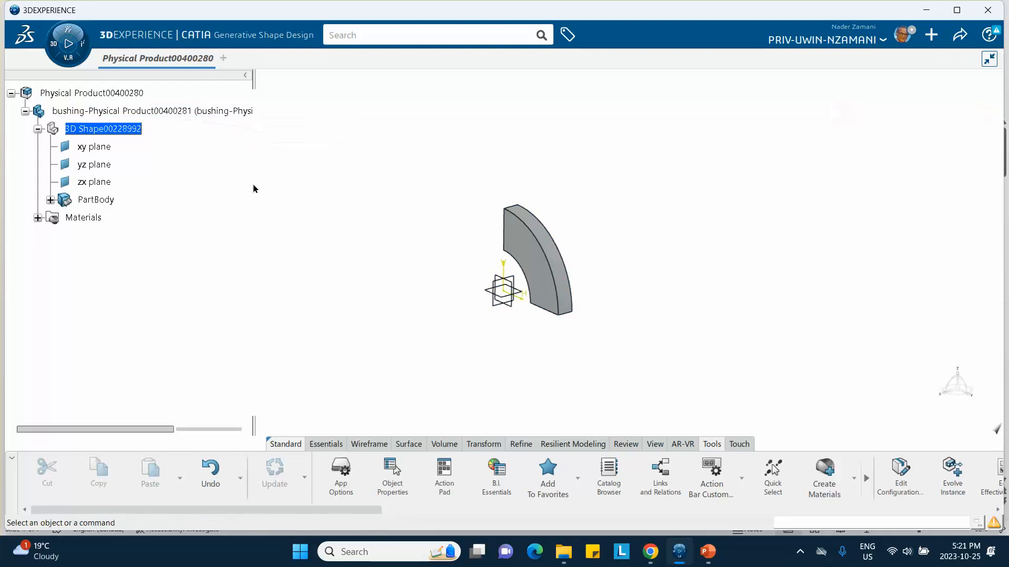
Step: Define isotropic elastic behaviour in the applied bushing material's simulation domain, with a Young's modulus of 100000 MPa
{"action": "left_click", "coordinate": [38, 218]}
{"action": "left_click", "coordinate": [51, 236]}
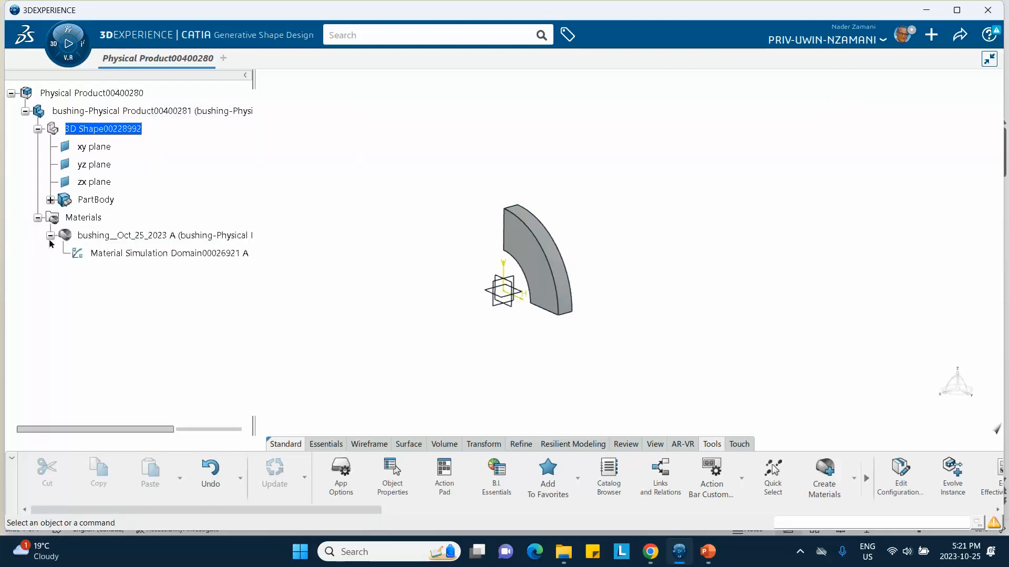
{"action": "left_click", "coordinate": [117, 253]}
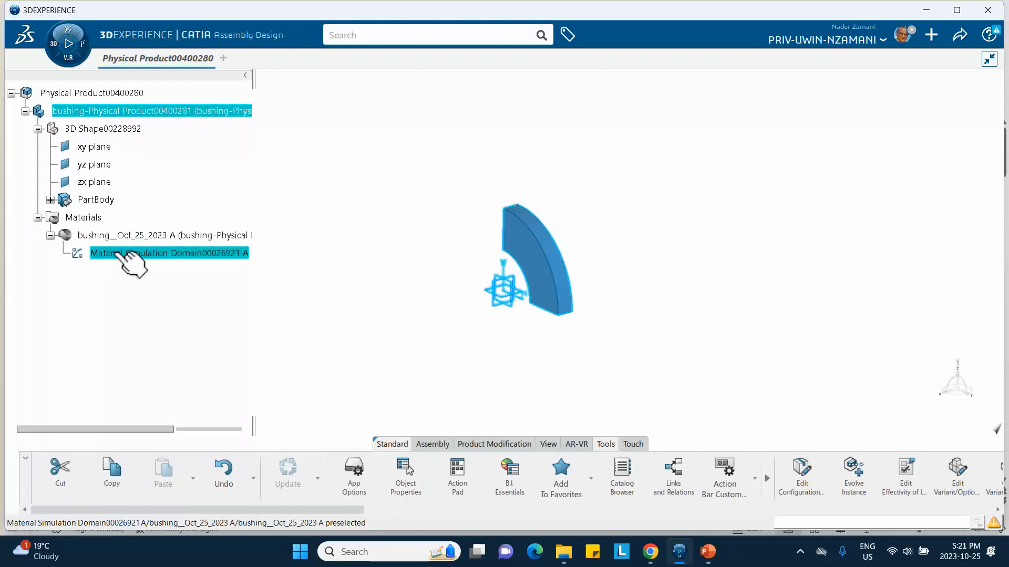
{"action": "double_click", "coordinate": [120, 256]}
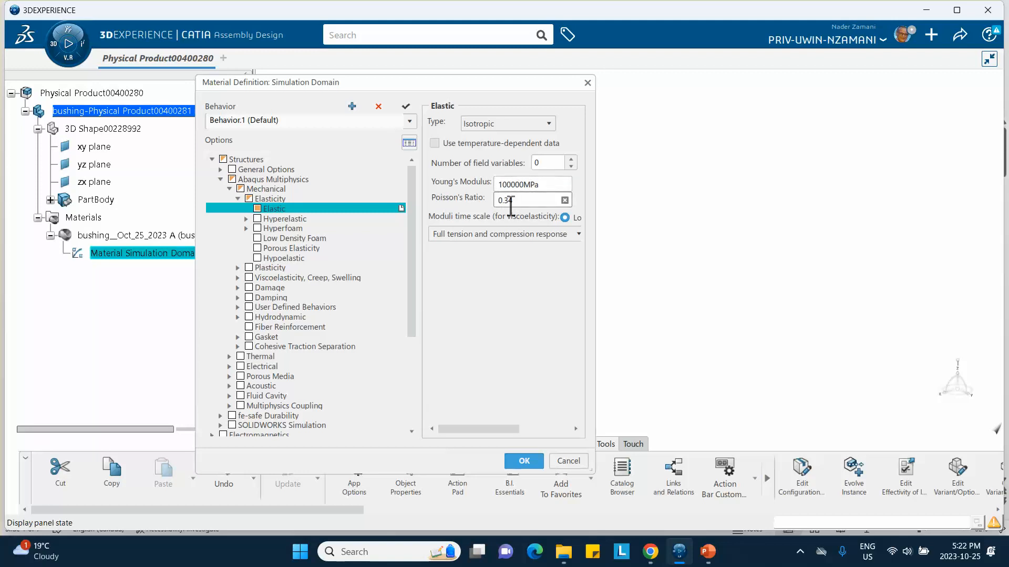
{"action": "left_click", "coordinate": [520, 463]}
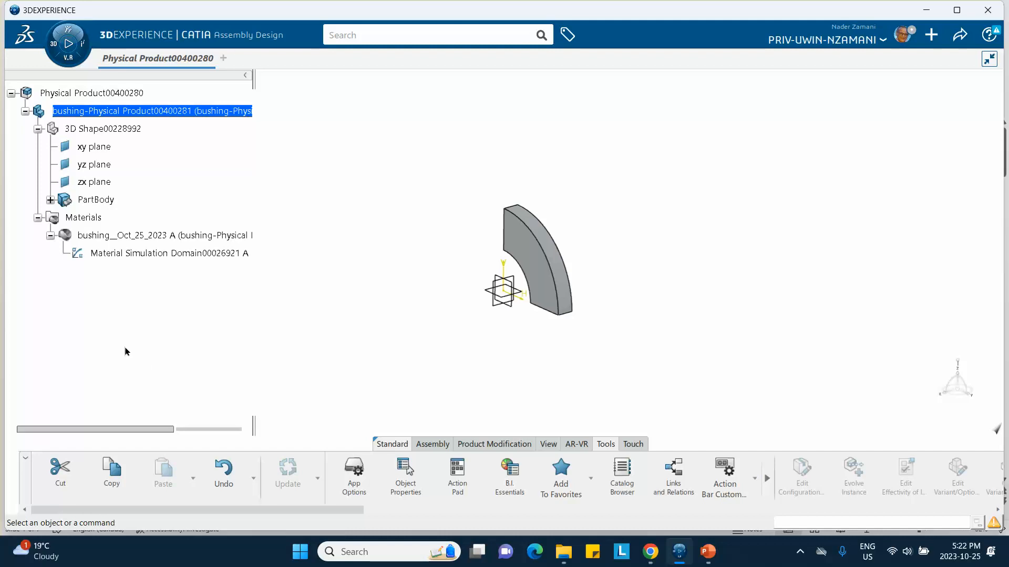
Step: Insert a new 3D Part under the root product Physical Product00400280
{"action": "left_click", "coordinate": [100, 94]}
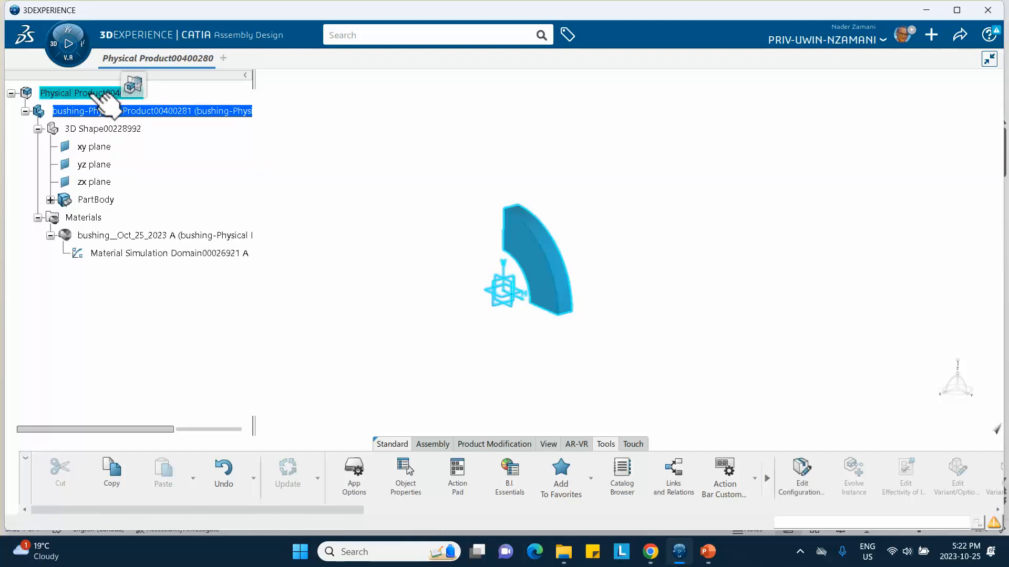
{"action": "double_click", "coordinate": [100, 93]}
{"action": "right_click", "coordinate": [94, 94]}
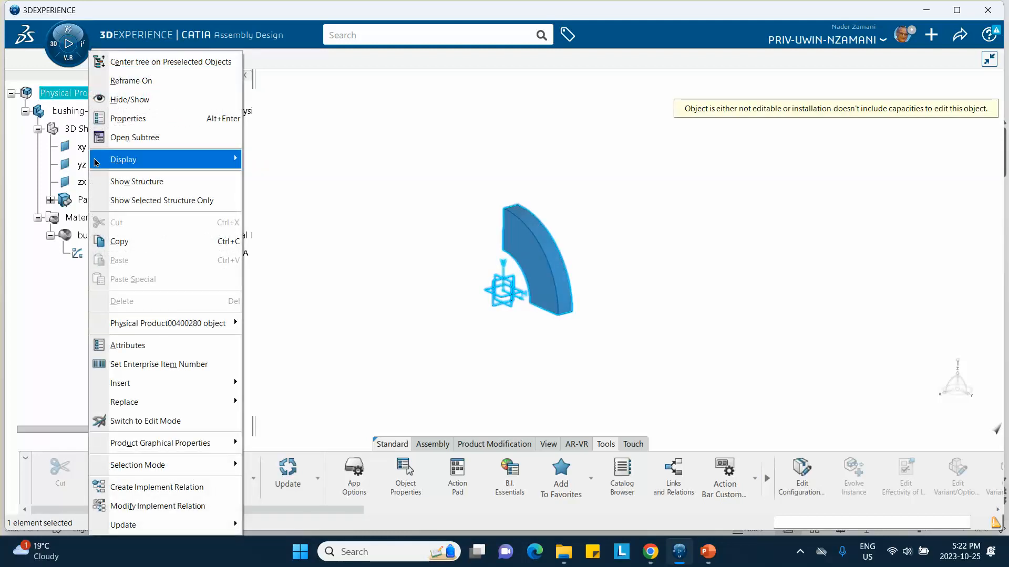
{"action": "mouse_move", "coordinate": [234, 387]}
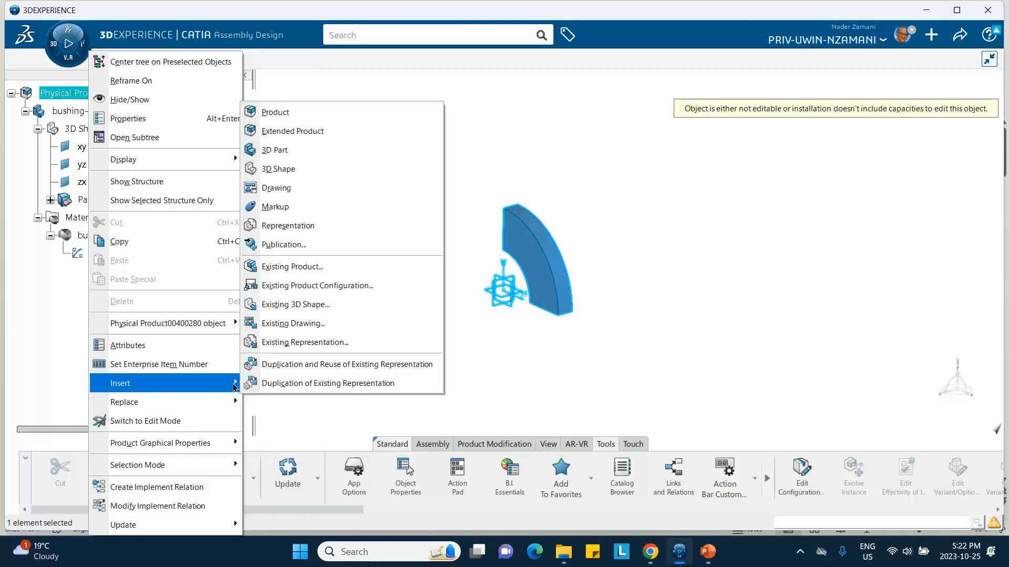
{"action": "left_click", "coordinate": [275, 151]}
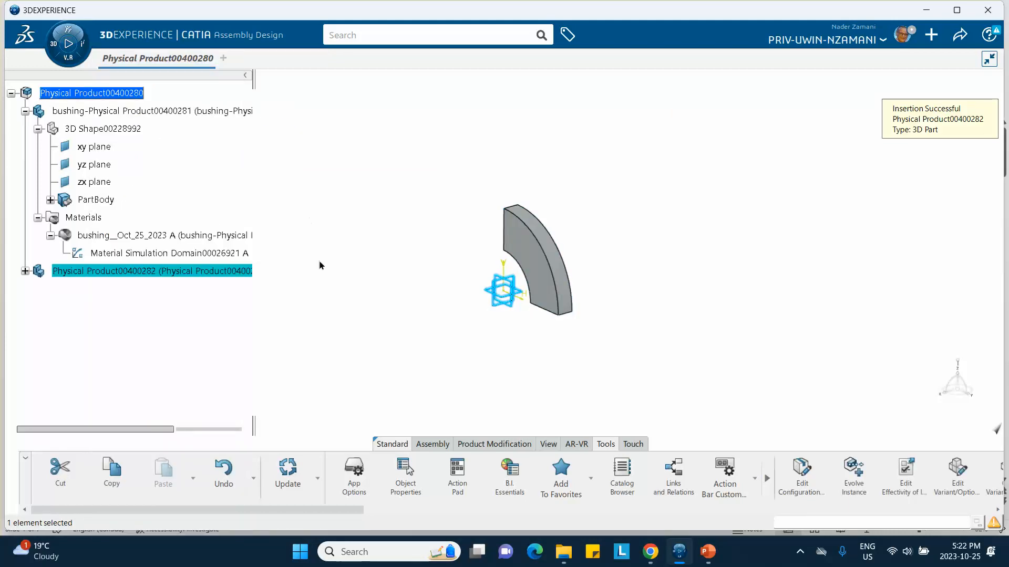
{"action": "left_click", "coordinate": [268, 329]}
Step: Prefix the newly inserted part's instance title with "shaft-" in its properties
{"action": "right_click", "coordinate": [119, 271]}
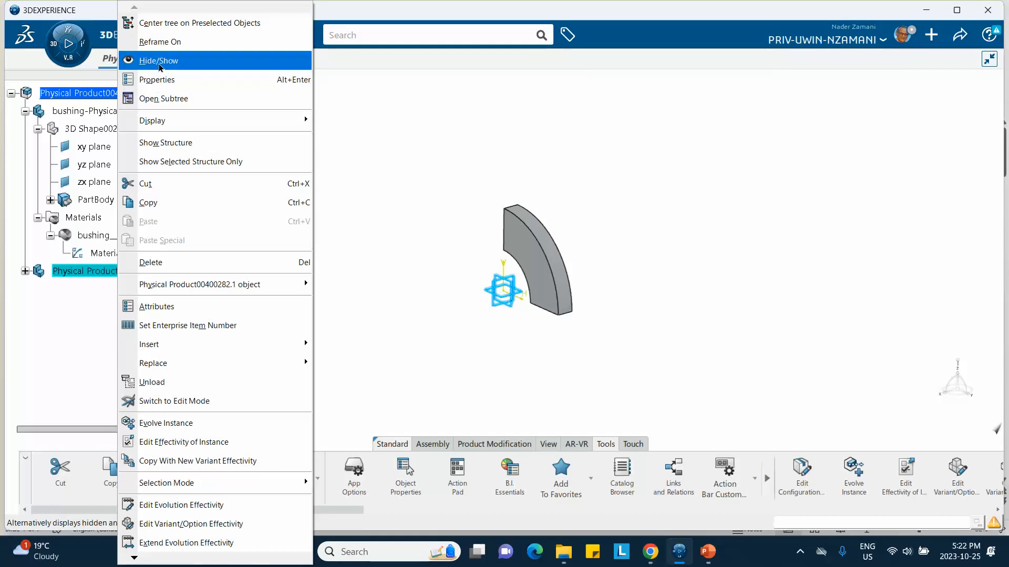
{"action": "left_click", "coordinate": [158, 79]}
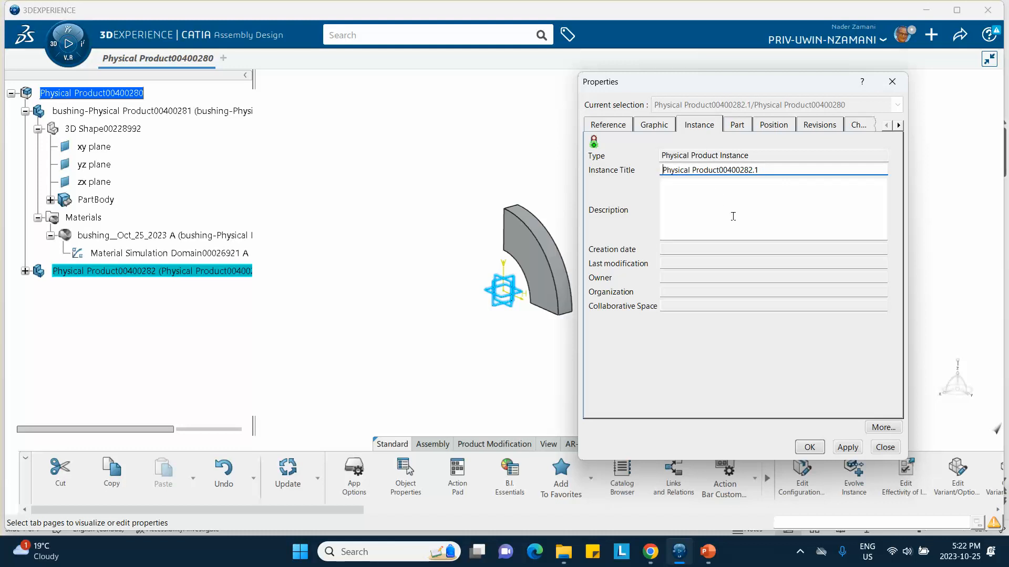
{"action": "type", "text": "a"}
{"action": "key", "text": "BackSpace"}
{"action": "type", "text": "shaft"}
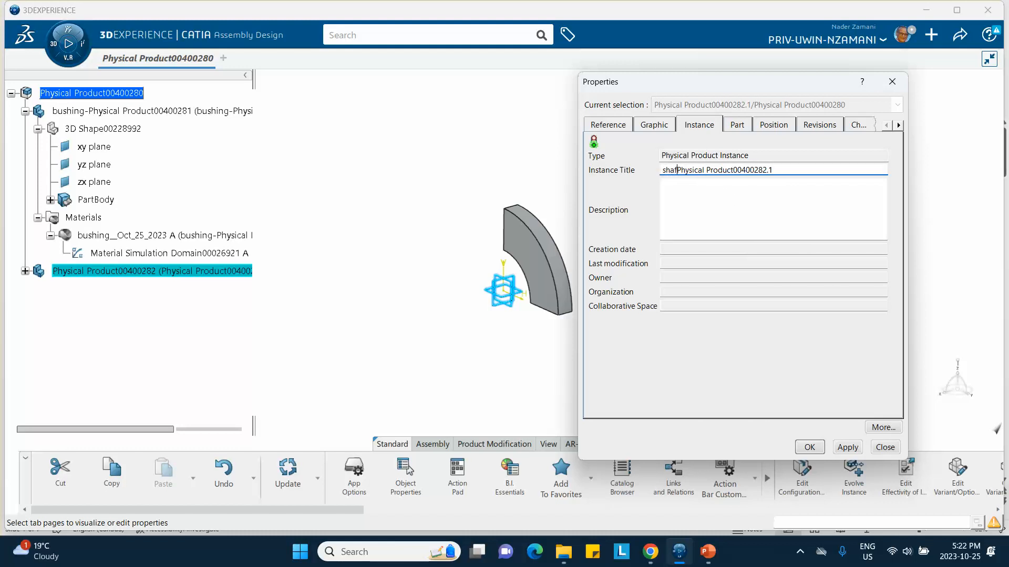
{"action": "type", "text": "-"}
{"action": "left_click", "coordinate": [648, 126]}
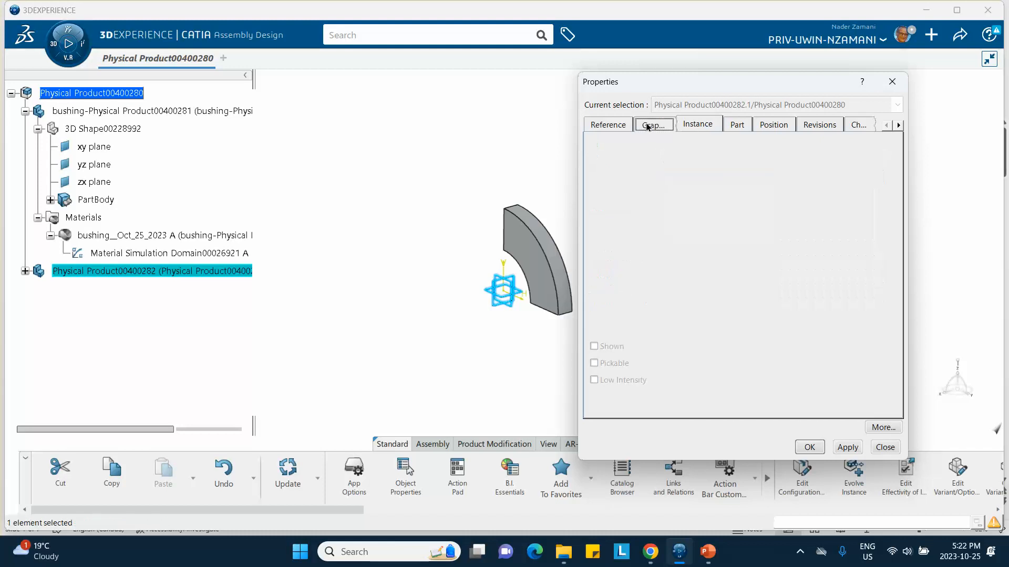
{"action": "left_click", "coordinate": [701, 125]}
Step: Prefix the new part's reference title with "shaft-" and apply the property changes
{"action": "left_click", "coordinate": [617, 127]}
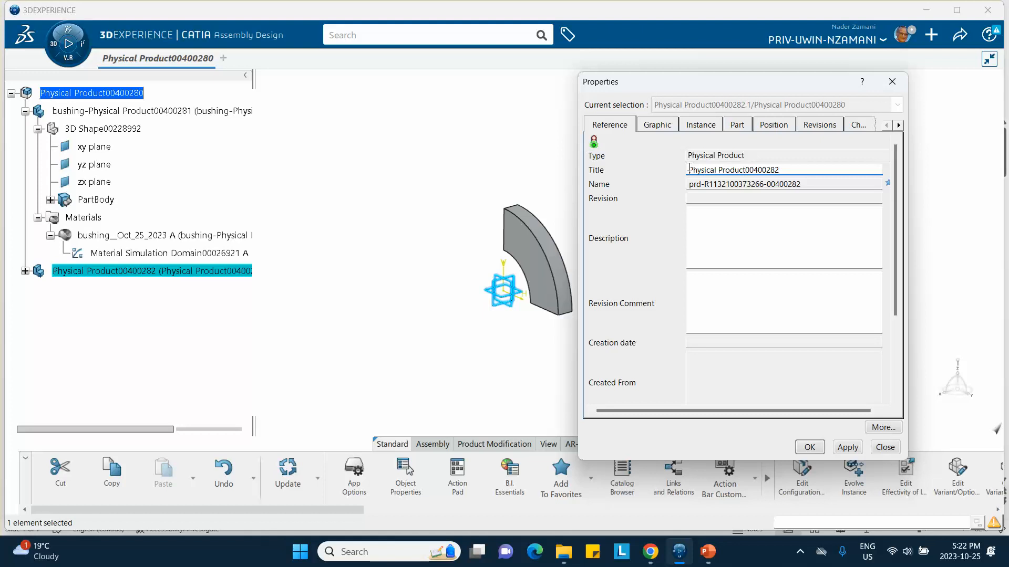
{"action": "type", "text": "shaf"}
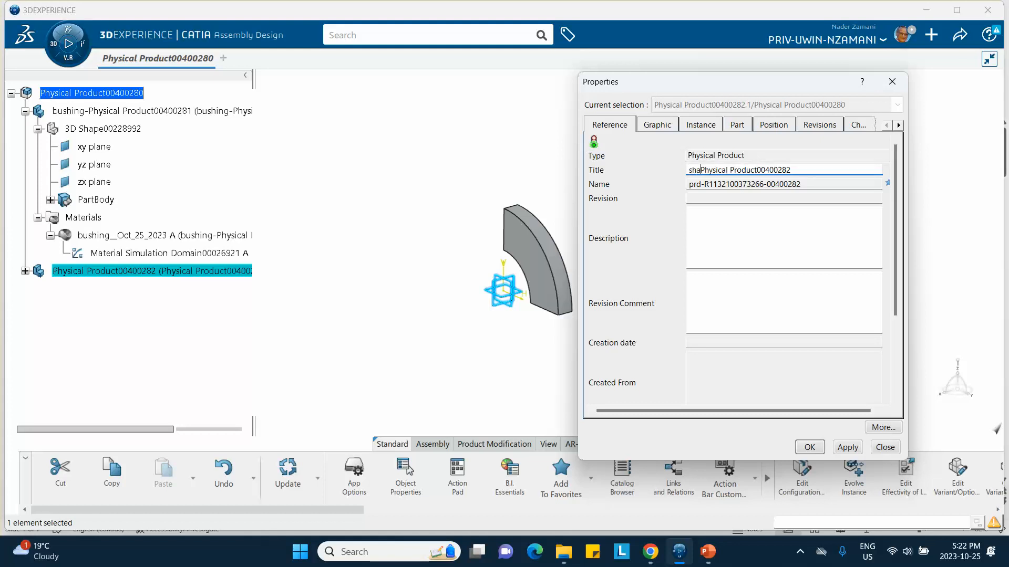
{"action": "type", "text": "-"}
{"action": "key", "text": "BackSpace"}
{"action": "type", "text": "t-"}
{"action": "left_click", "coordinate": [810, 447]}
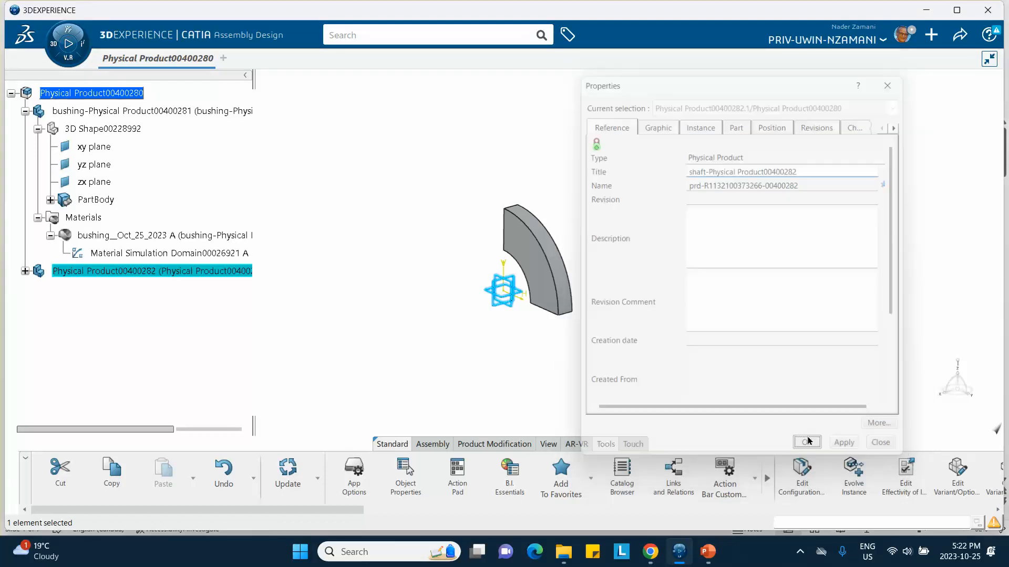
Step: Make the shaft's 3D shape active for editing and start a sketch on its yz plane
{"action": "left_click", "coordinate": [25, 271]}
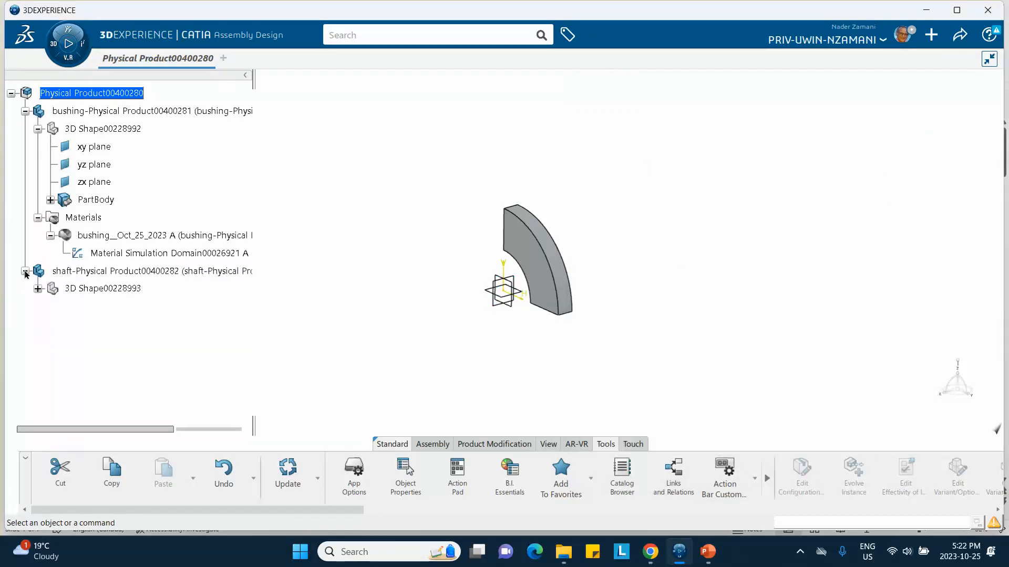
{"action": "left_click", "coordinate": [110, 288]}
{"action": "double_click", "coordinate": [111, 288]}
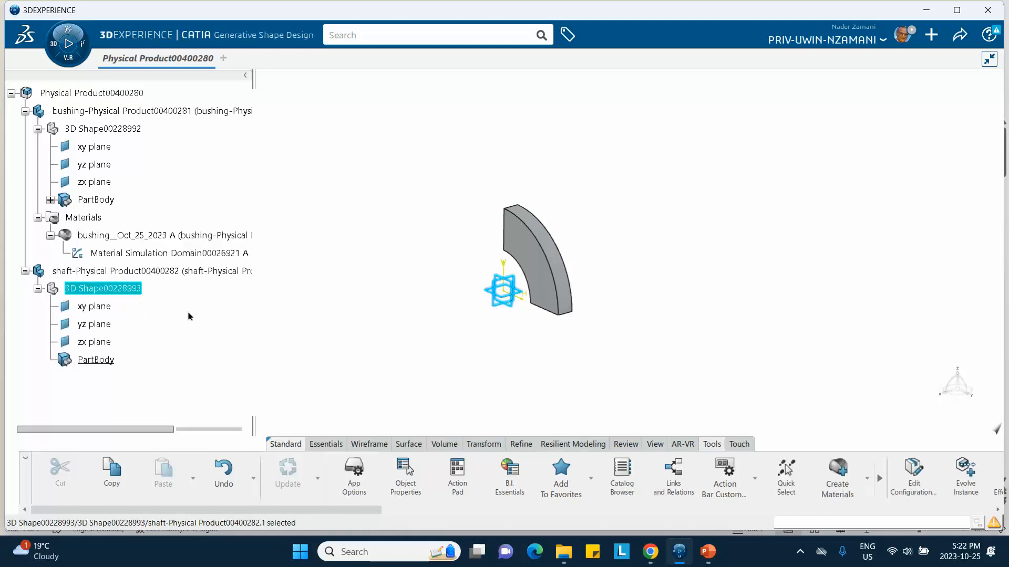
{"action": "left_click", "coordinate": [518, 291]}
{"action": "left_click", "coordinate": [602, 240]}
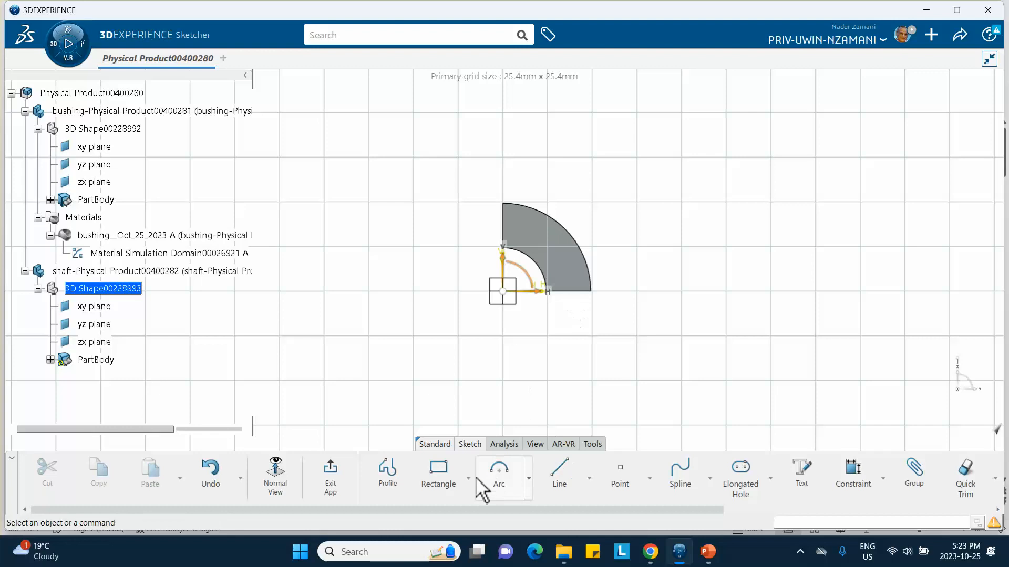
Step: Sketch a quarter arc of about 34 mm radius centred on the origin, from the vertical axis to the horizontal axis
{"action": "left_click", "coordinate": [507, 478]}
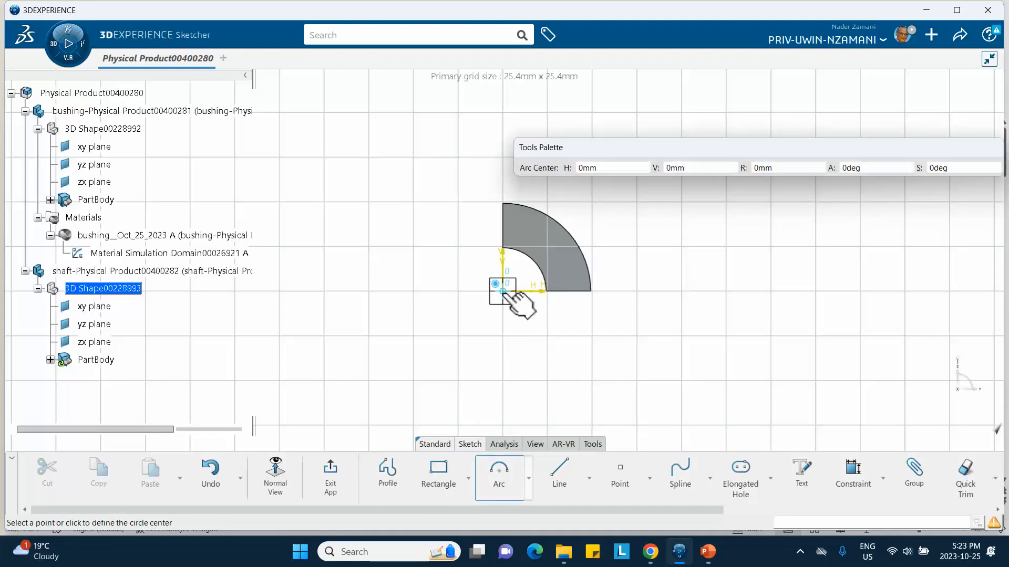
{"action": "left_click", "coordinate": [503, 290]}
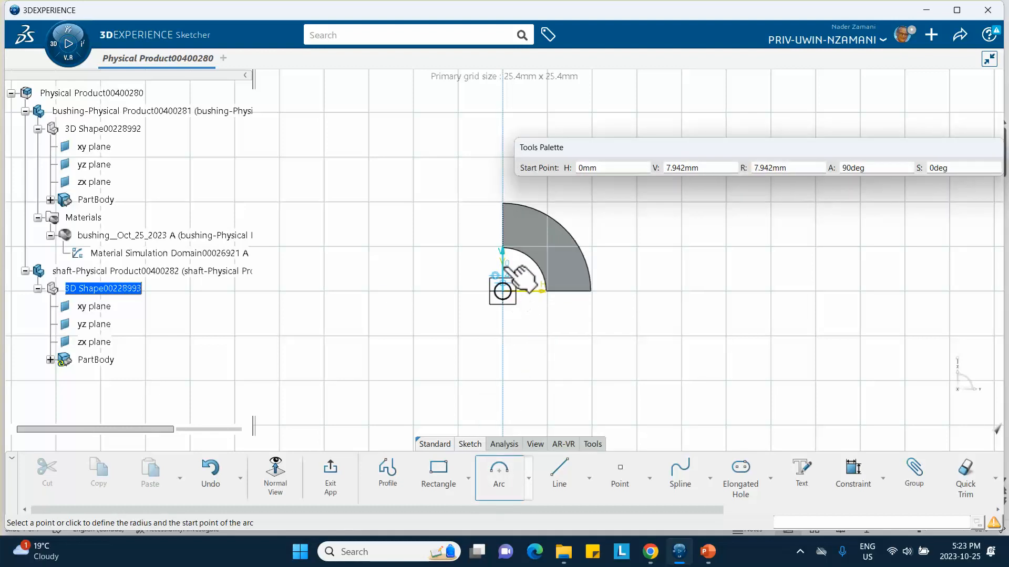
{"action": "left_click", "coordinate": [503, 232]}
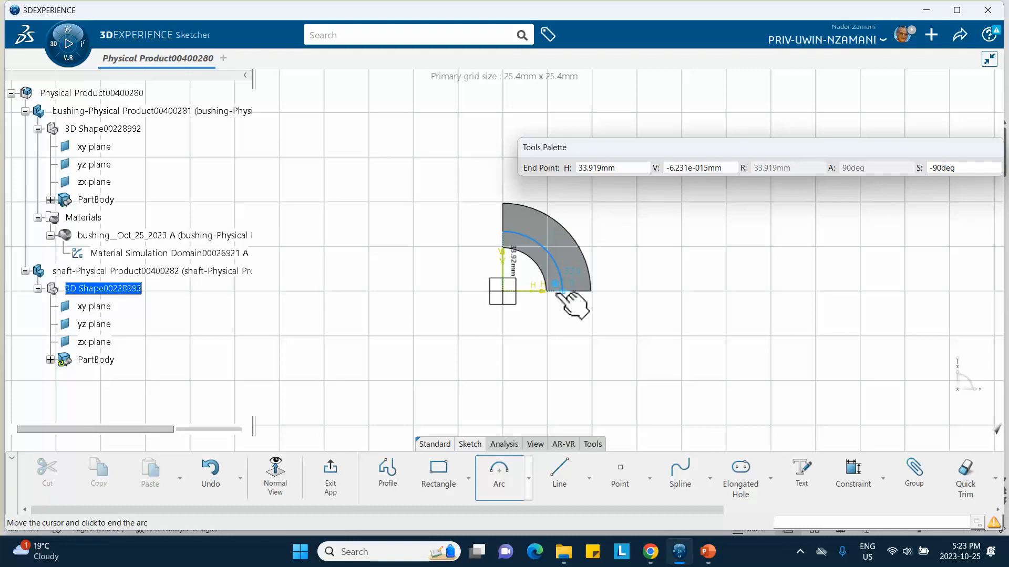
{"action": "left_click", "coordinate": [562, 293]}
Step: Dimension the quarter arc's radius as 25 mm, compare it closely with the bushing's inner edge, and exit the sketch
{"action": "left_click", "coordinate": [695, 246]}
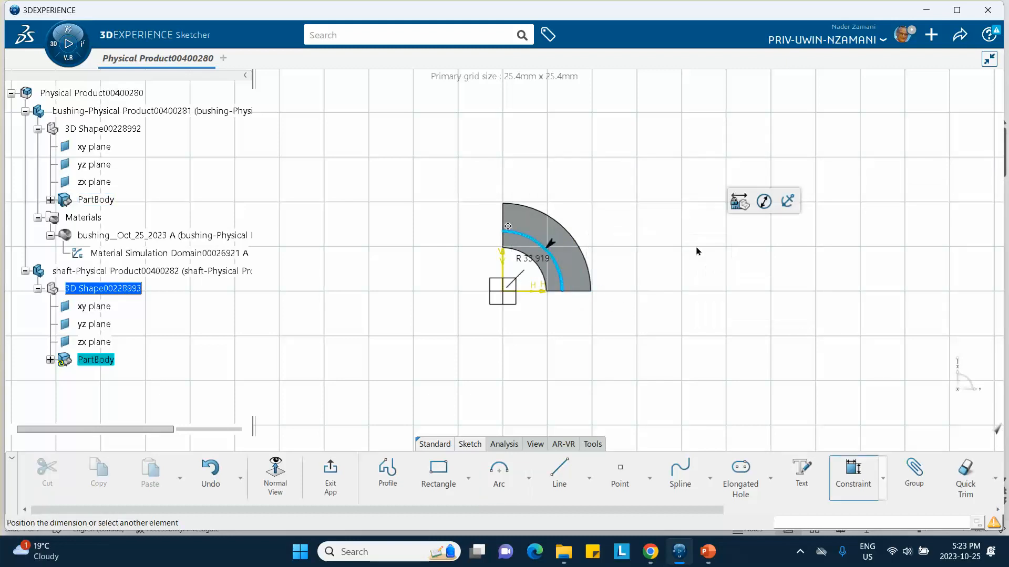
{"action": "left_click", "coordinate": [655, 211]}
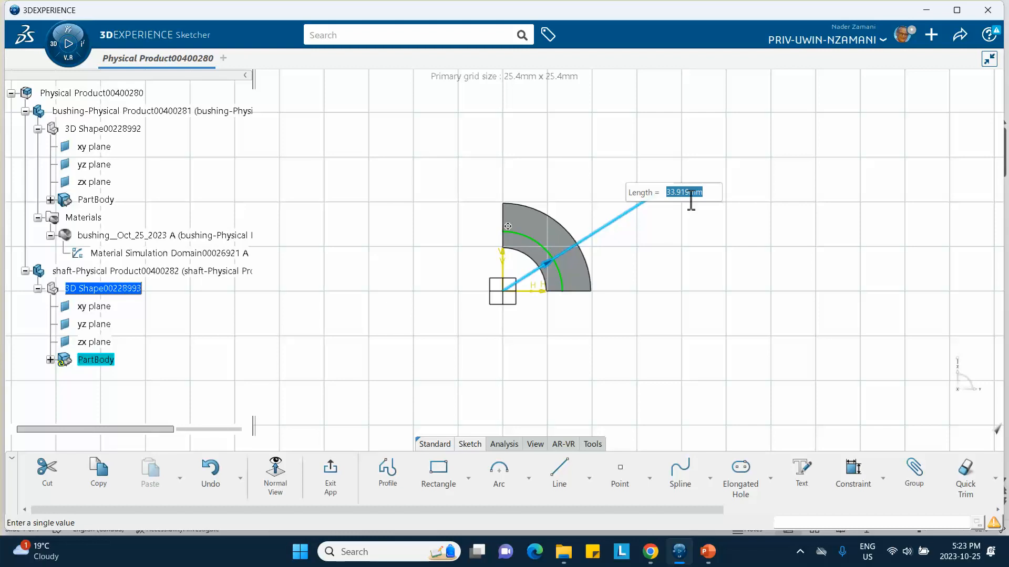
{"action": "type", "text": "25"}
{"action": "key", "text": "Return"}
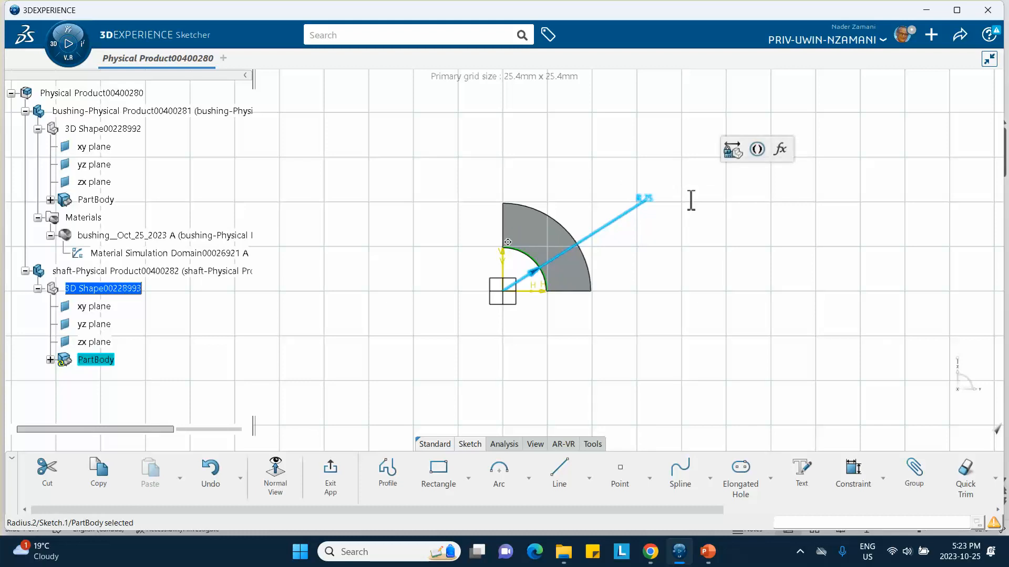
{"action": "middle_click_drag", "start_coordinate": [574, 354], "coordinate": [567, 183], "text": "ctrl"}
{"action": "mouse_move", "coordinate": [670, 203]}
{"action": "middle_mouse_down"}
{"action": "mouse_move", "coordinate": [675, 211]}
{"action": "mouse_move", "coordinate": [574, 376]}
{"action": "middle_mouse_up"}
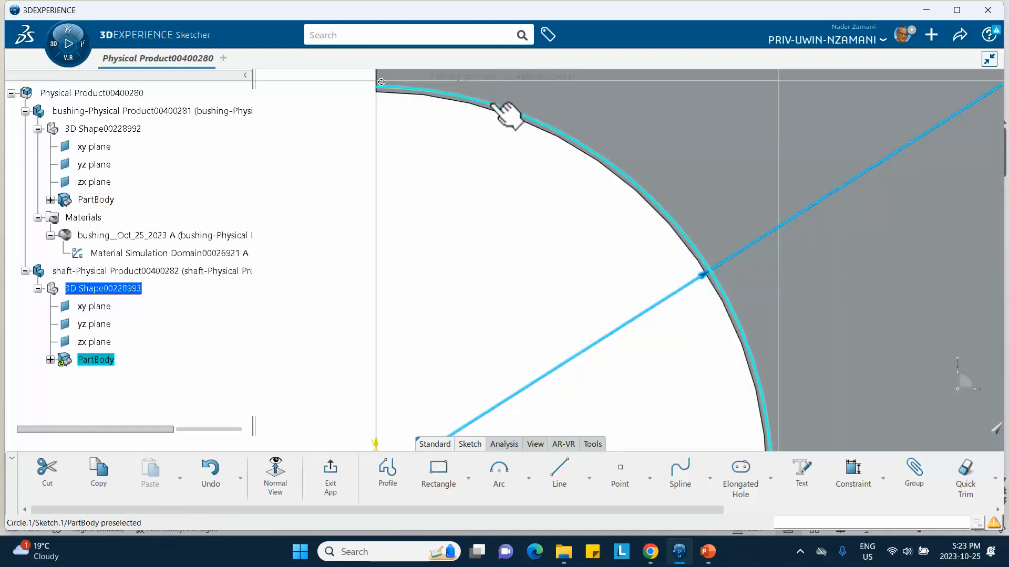
{"action": "mouse_move", "coordinate": [484, 144]}
{"action": "middle_mouse_down", "text": "ctrl"}
{"action": "mouse_move", "coordinate": [497, 153]}
{"action": "mouse_move", "coordinate": [494, 239]}
{"action": "middle_mouse_up", "text": "ctrl"}
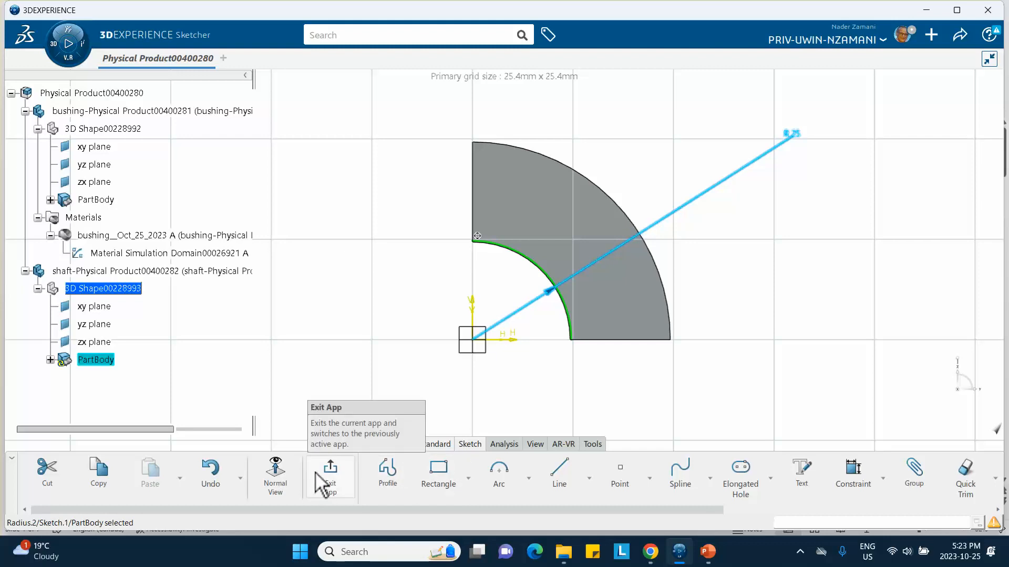
{"action": "left_click", "coordinate": [331, 474]}
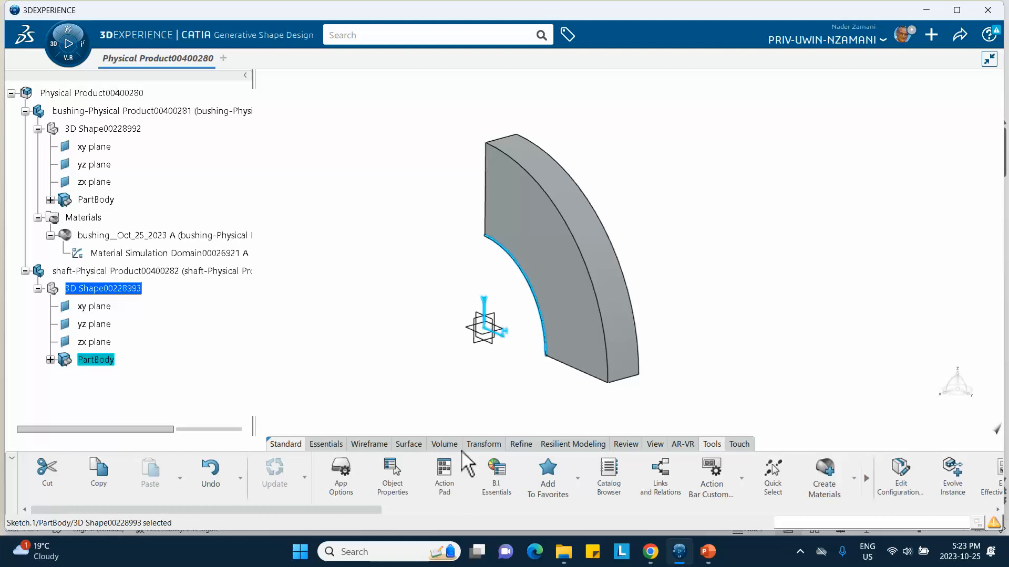
Step: Extrude the arc sketch as a 100 mm surface with a 0 mm second limit, reversing the direction to pass behind the bushing
{"action": "left_click", "coordinate": [407, 442]}
{"action": "left_click", "coordinate": [562, 481]}
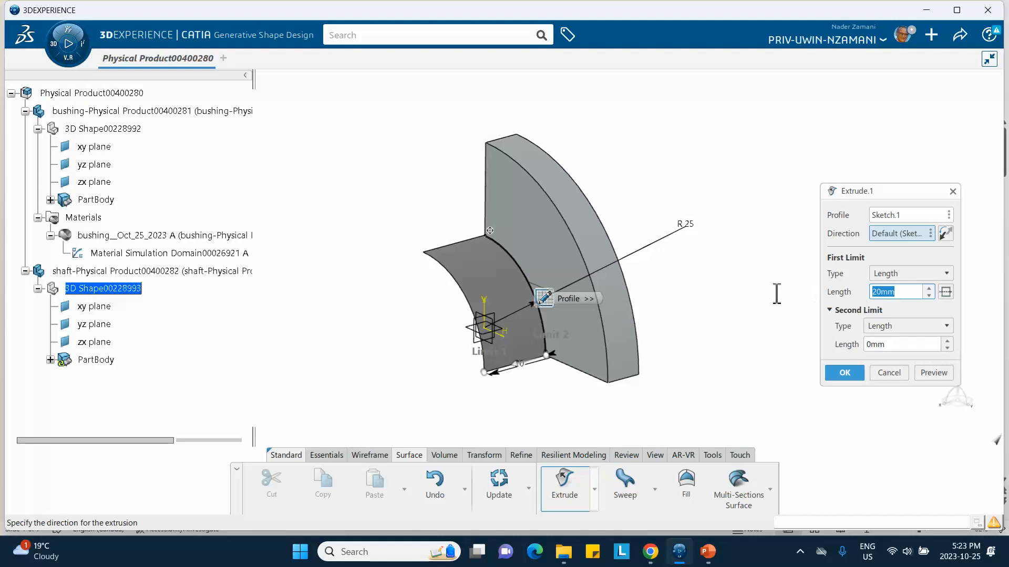
{"action": "type", "text": "100"}
{"action": "left_click", "coordinate": [923, 345]}
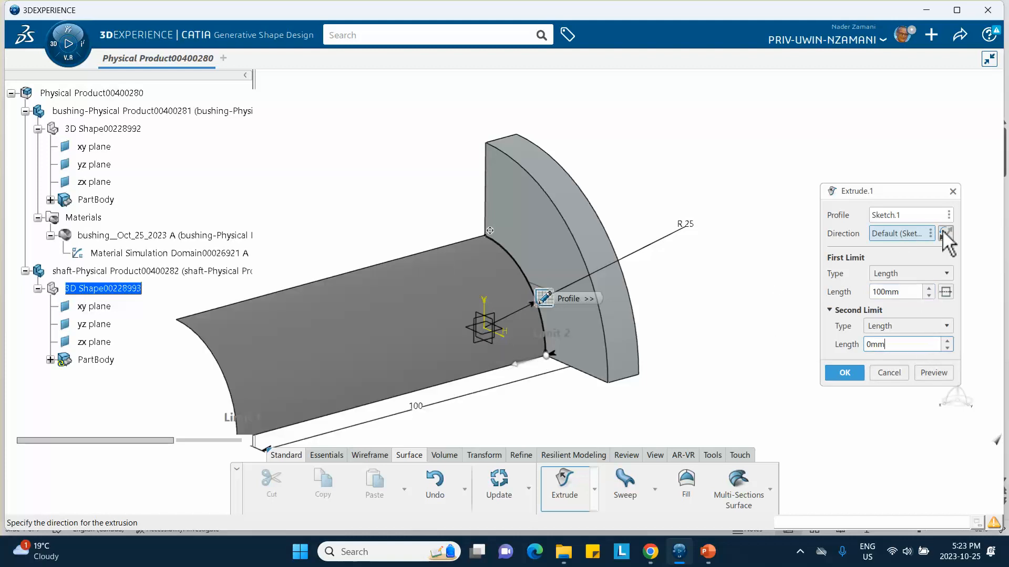
{"action": "left_click", "coordinate": [946, 233]}
{"action": "left_click", "coordinate": [844, 372]}
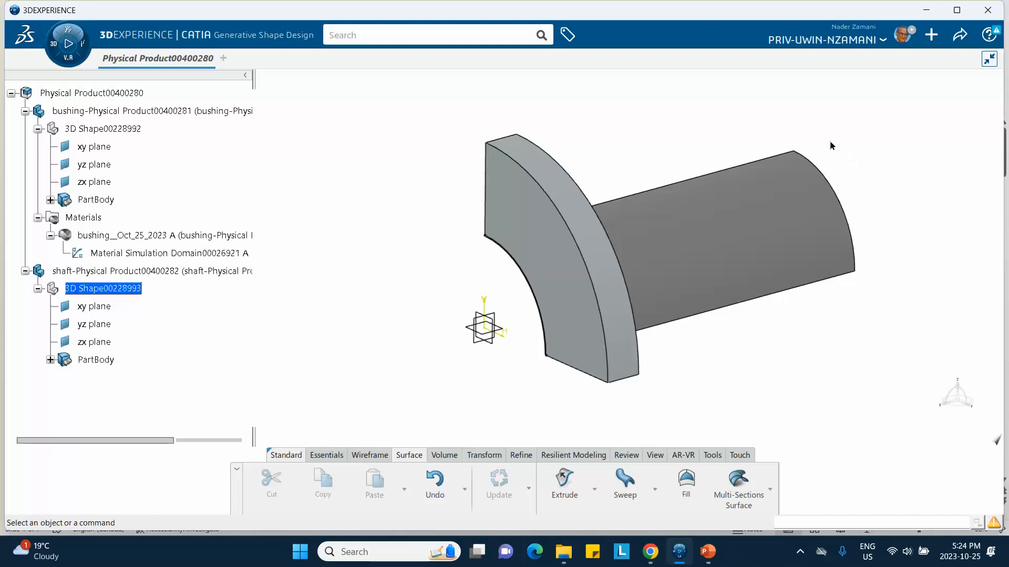
Step: Create a reference point in the shaft part by coordinates X -100 mm, Y 40 mm, Z 0 mm
{"action": "middle_click_drag", "start_coordinate": [856, 315], "coordinate": [768, 252]}
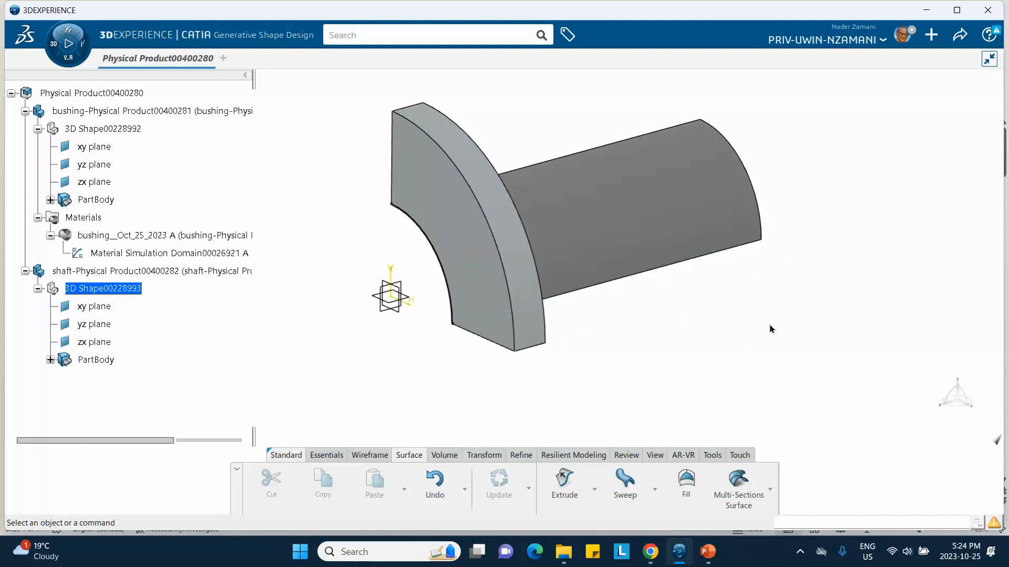
{"action": "left_click", "coordinate": [326, 455]}
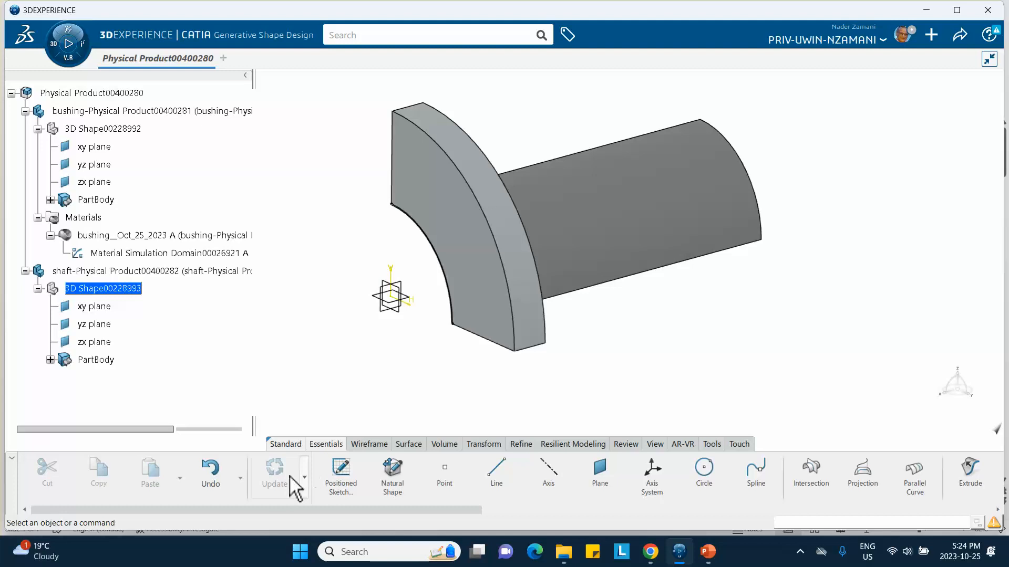
{"action": "left_click", "coordinate": [447, 477]}
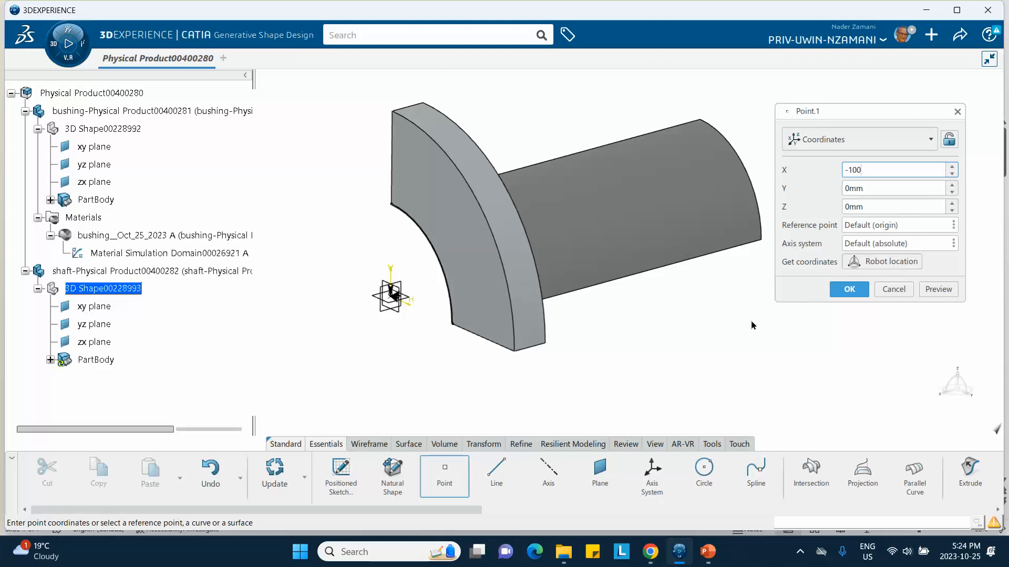
{"action": "type", "text": "-100"}
{"action": "left_click", "coordinate": [865, 189]}
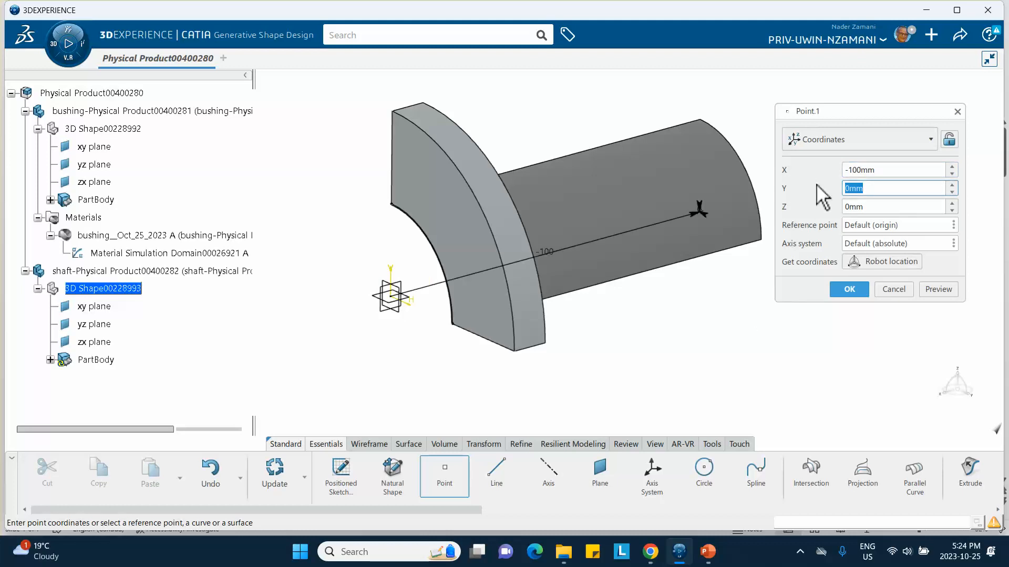
{"action": "type", "text": "40"}
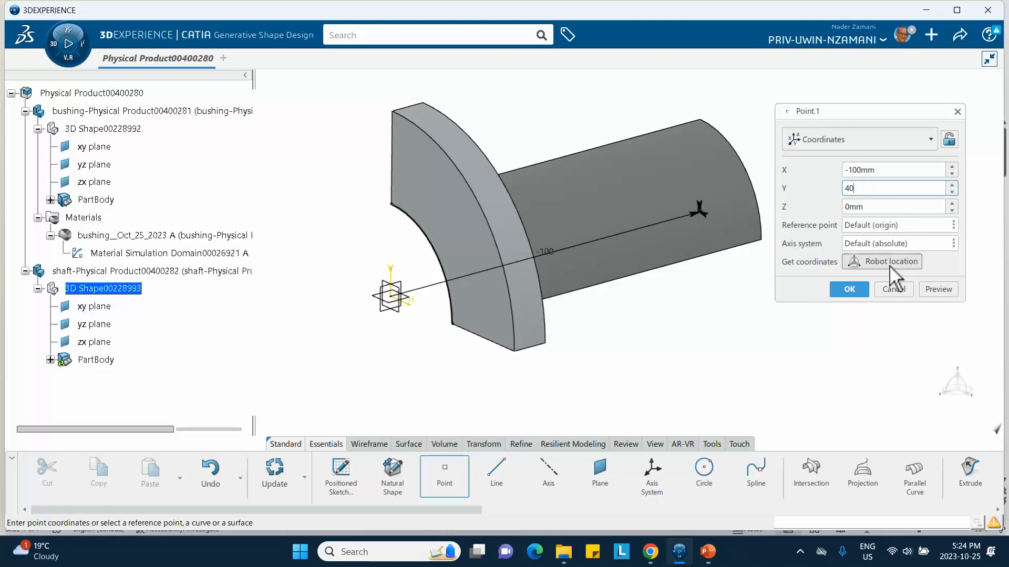
{"action": "left_click", "coordinate": [849, 289]}
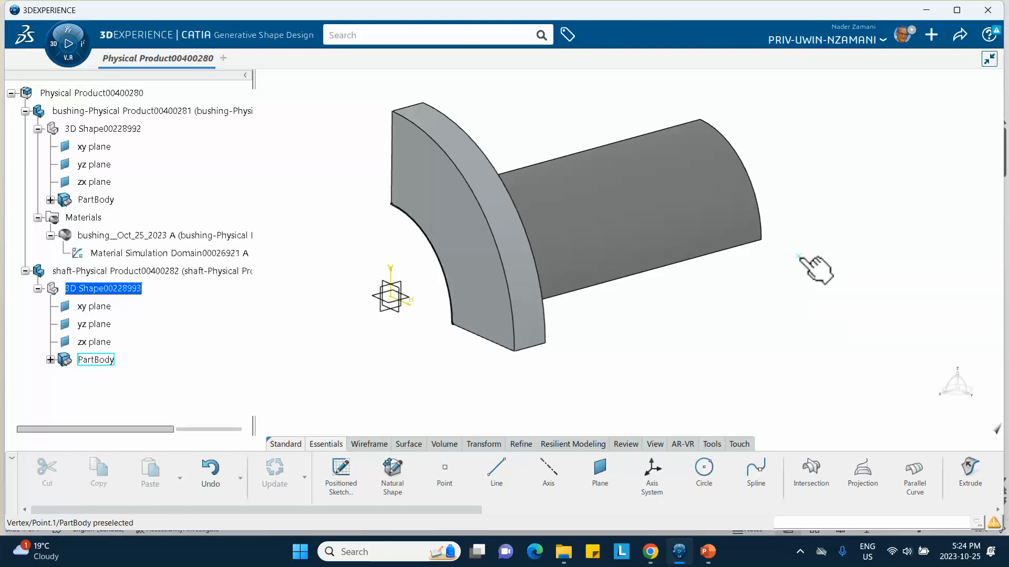
Step: Activate the root product Physical Product00400280 in Assembly Design and clear the selection
{"action": "left_click", "coordinate": [79, 93]}
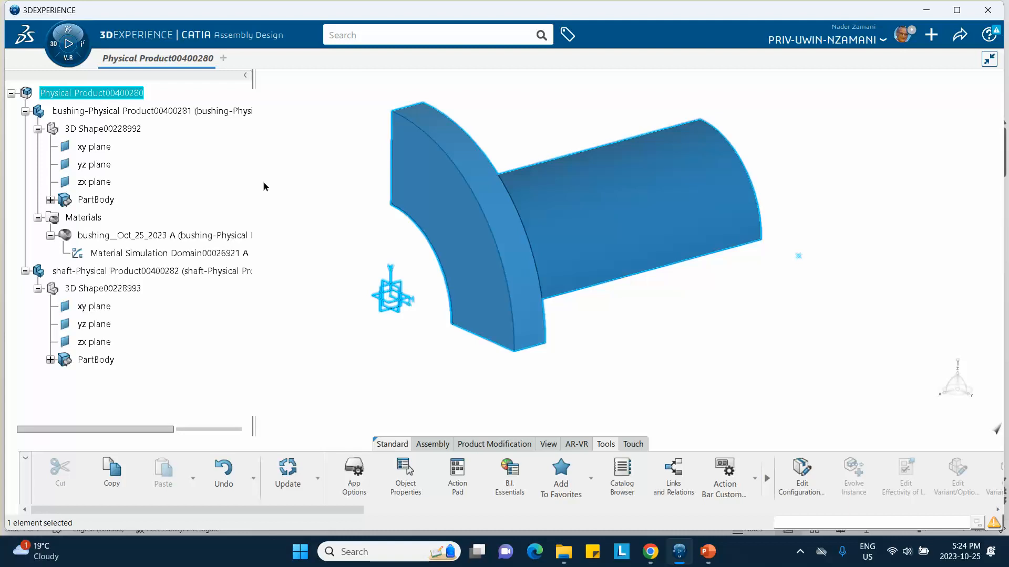
{"action": "left_click", "coordinate": [141, 95]}
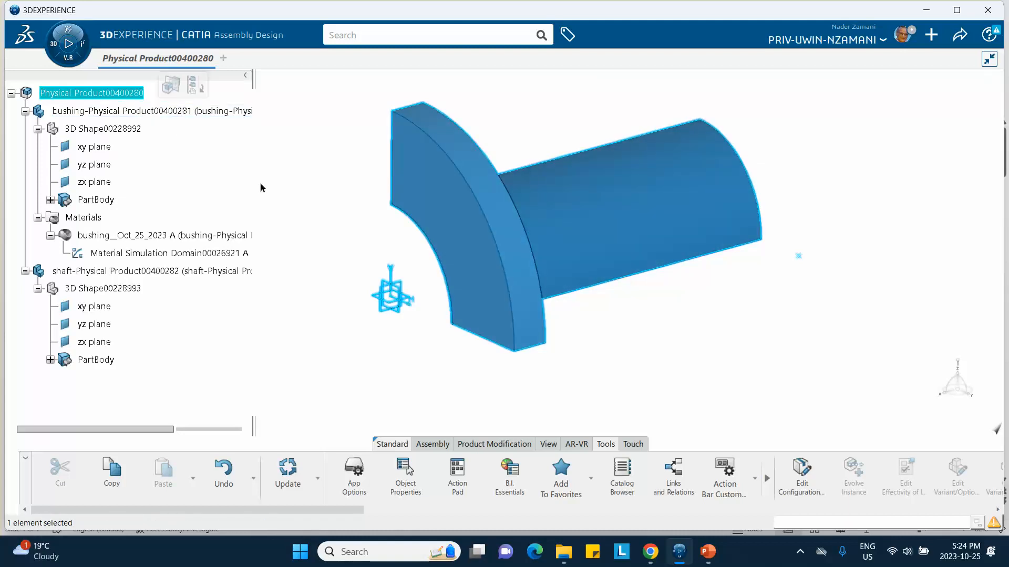
{"action": "left_click", "coordinate": [248, 174]}
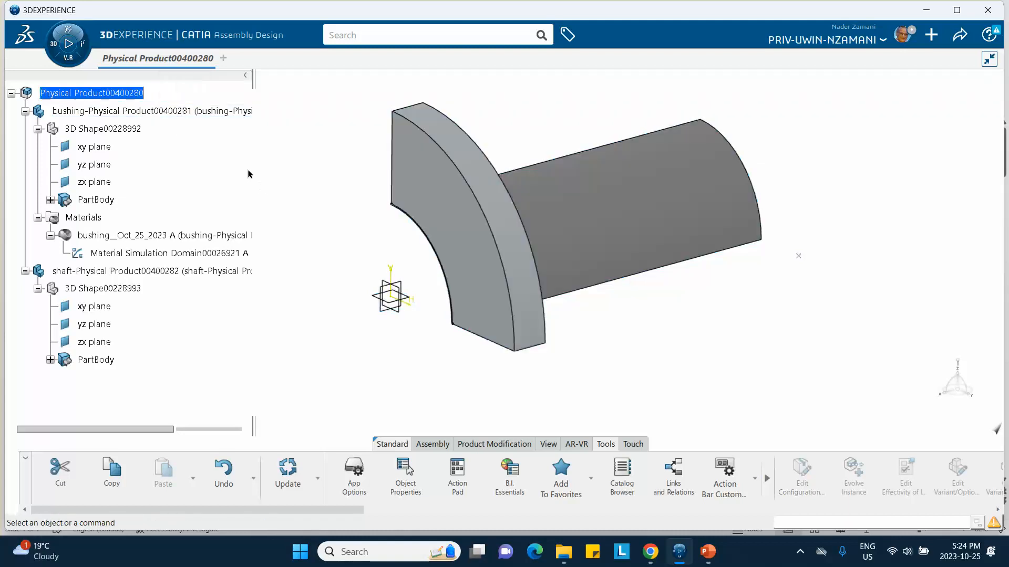
Step: Switch to Structural Model Creation and create a finite element model with all shapes of the root product contributing
{"action": "left_click", "coordinate": [58, 43]}
{"action": "scroll", "coordinate": [90, 221], "scroll_direction": "down", "scroll_amount": 4}
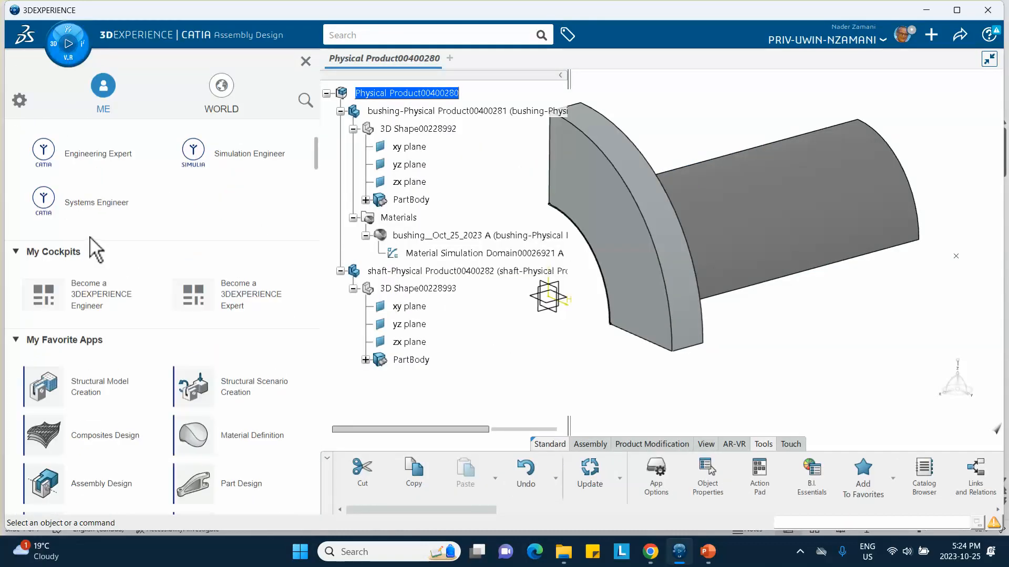
{"action": "left_click", "coordinate": [87, 391]}
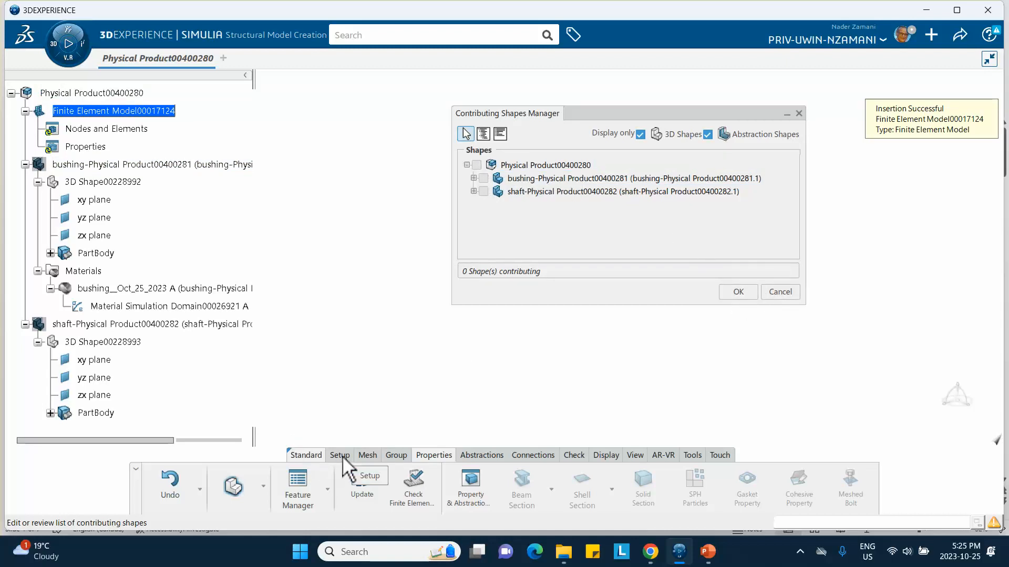
{"action": "left_click", "coordinate": [476, 165]}
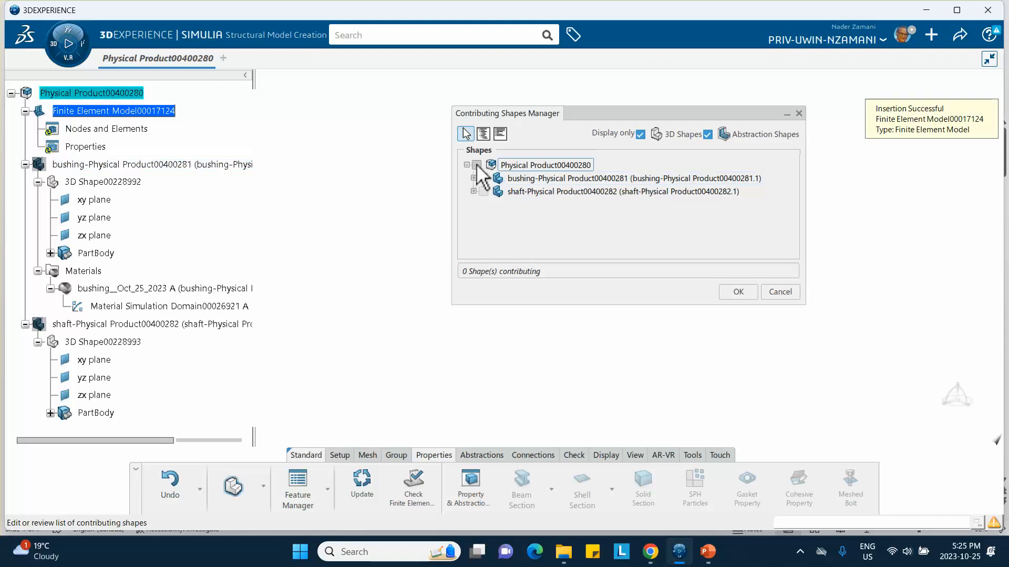
{"action": "left_click", "coordinate": [736, 292]}
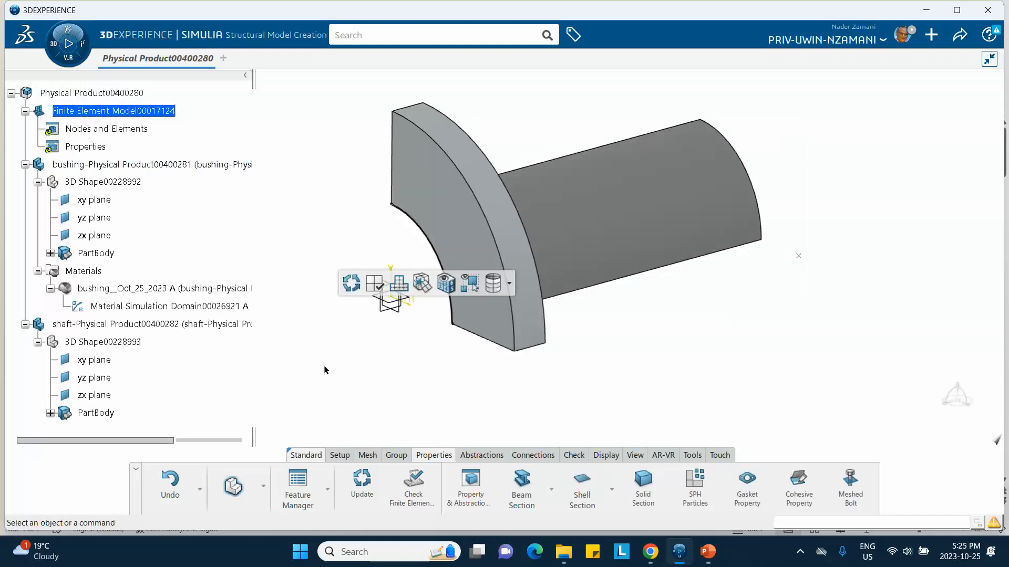
Step: Unpin the Setup and Standard sections of the action bar so each section shows only its own commands
{"action": "left_click", "coordinate": [338, 456]}
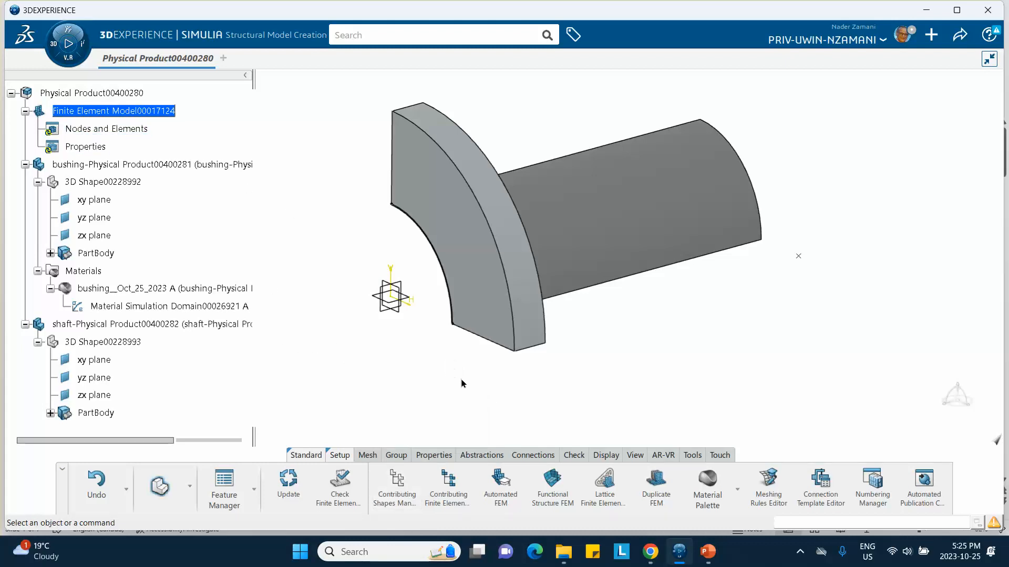
{"action": "left_click", "coordinate": [365, 457]}
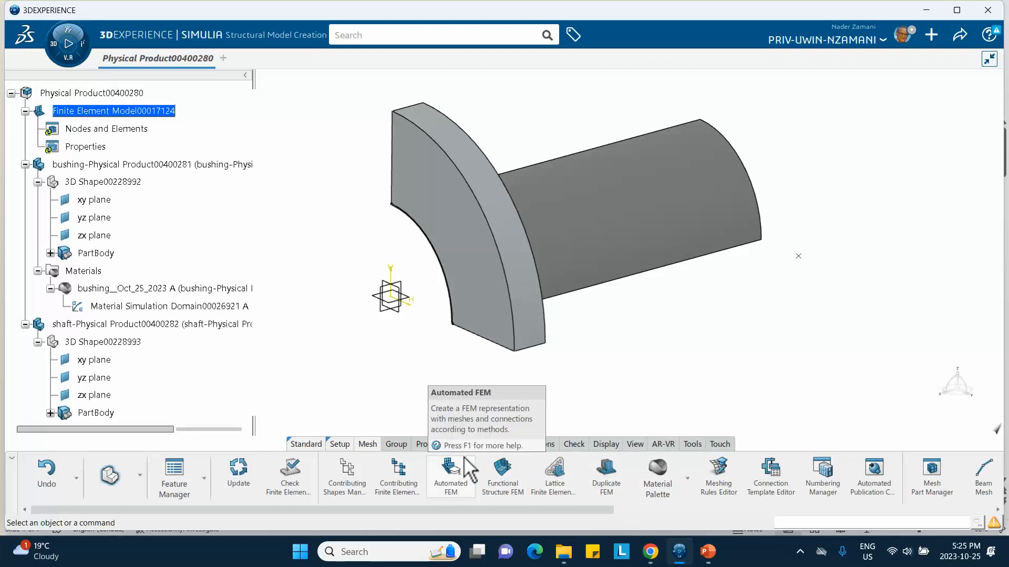
{"action": "right_click", "coordinate": [340, 445]}
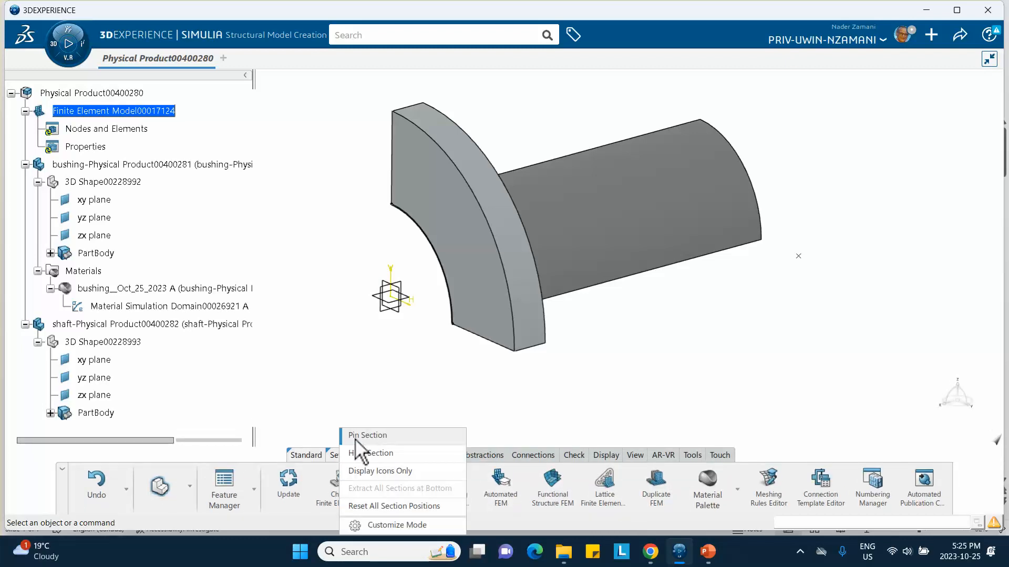
{"action": "left_click", "coordinate": [359, 441]}
{"action": "right_click", "coordinate": [310, 453]}
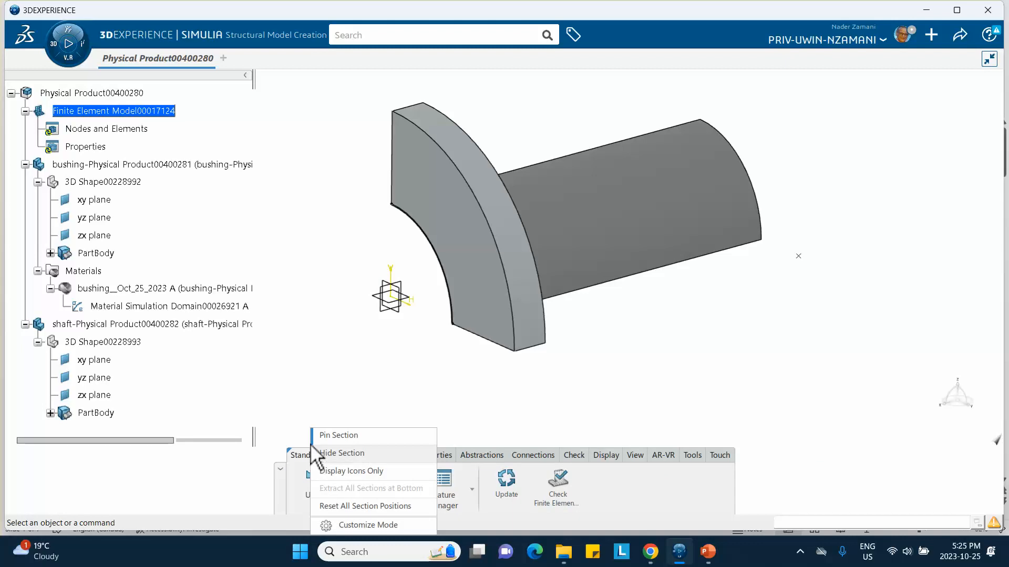
{"action": "left_click", "coordinate": [327, 437]}
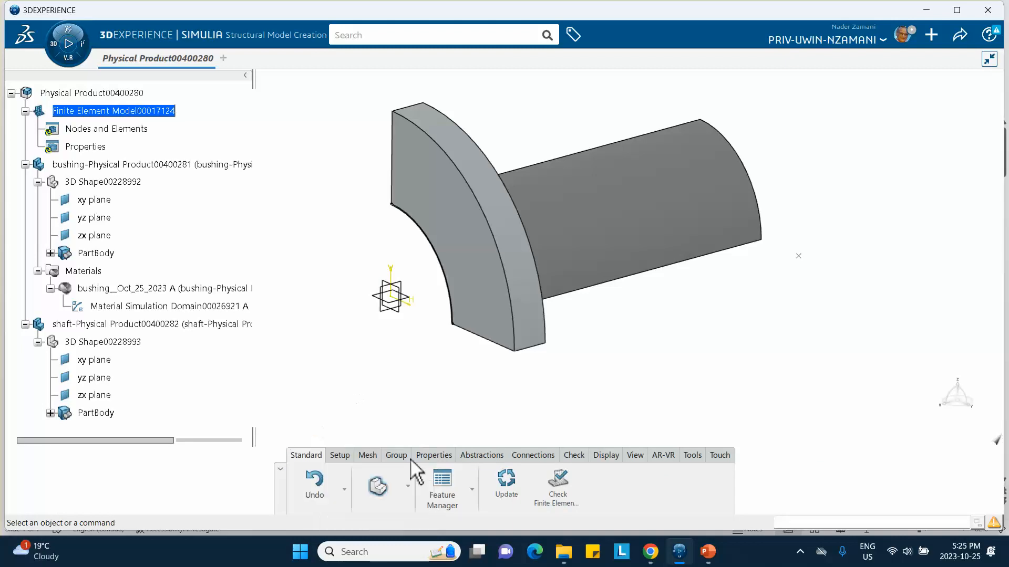
Step: Start a Sweep 3D Mesh on the bushing body, enable manual source/target selection and clear the preselected source and target faces
{"action": "left_click", "coordinate": [368, 457]}
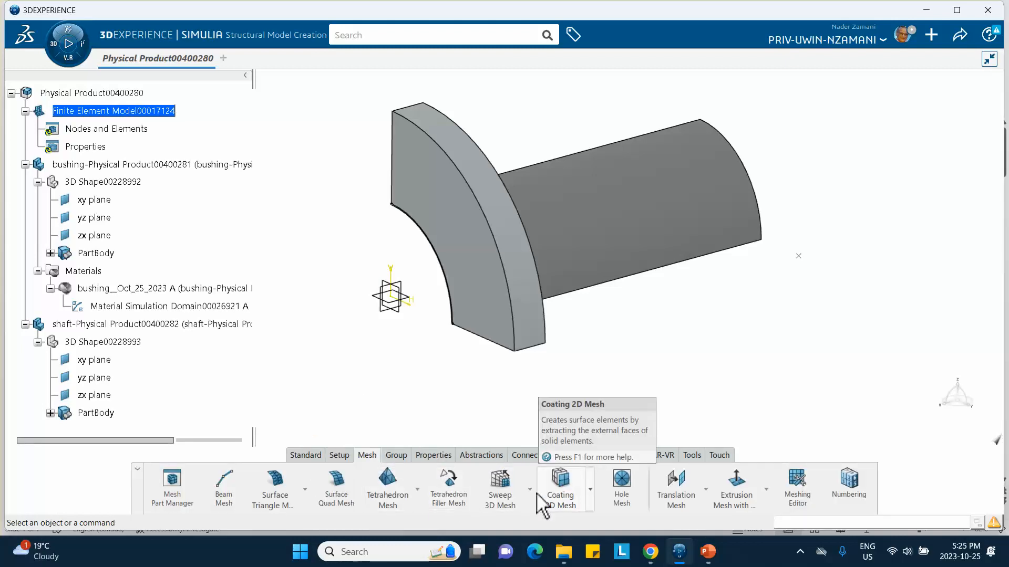
{"action": "left_click", "coordinate": [504, 494]}
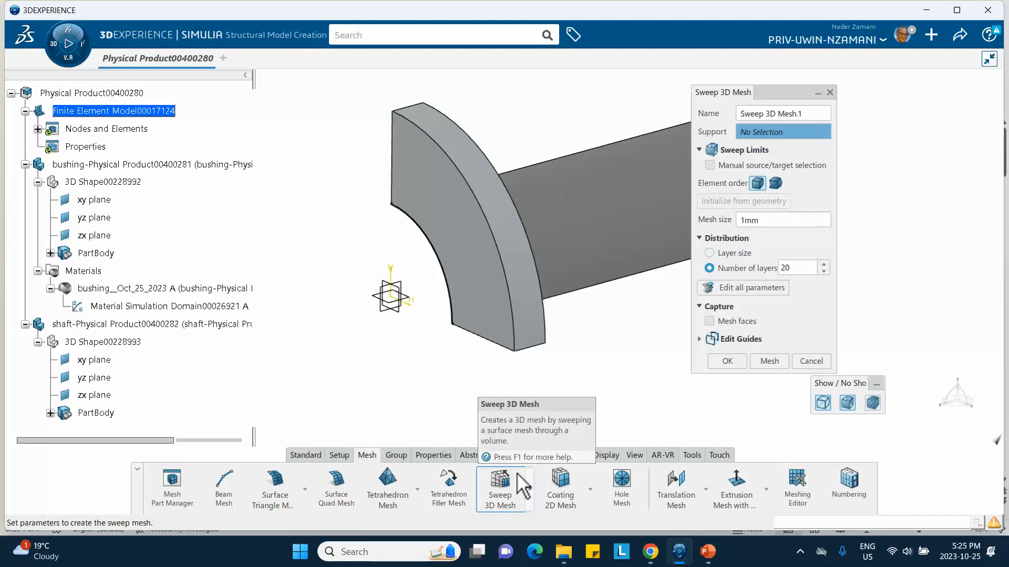
{"action": "left_click", "coordinate": [502, 310]}
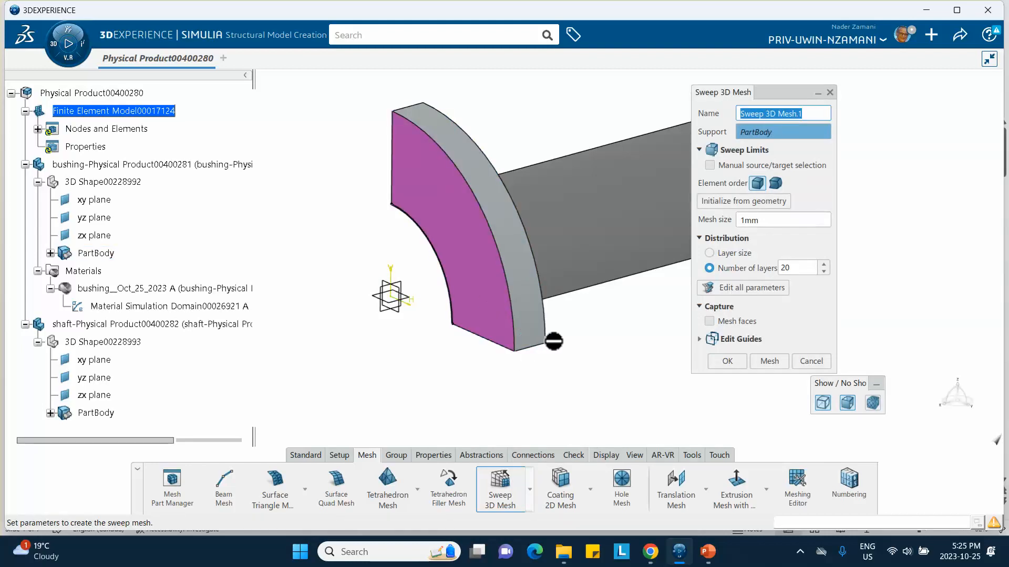
{"action": "middle_click_drag", "start_coordinate": [583, 360], "coordinate": [444, 177]}
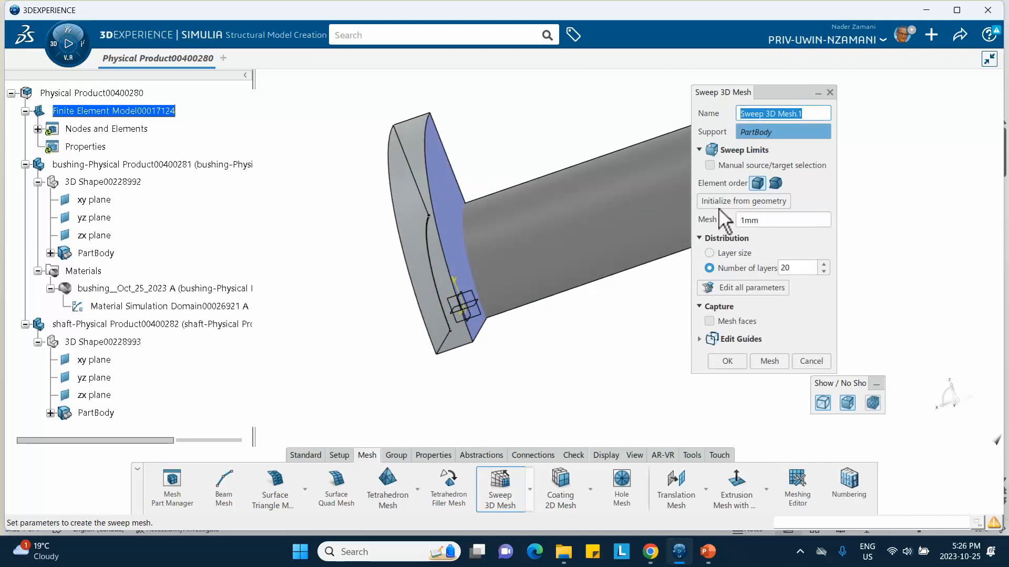
{"action": "left_click", "coordinate": [710, 166]}
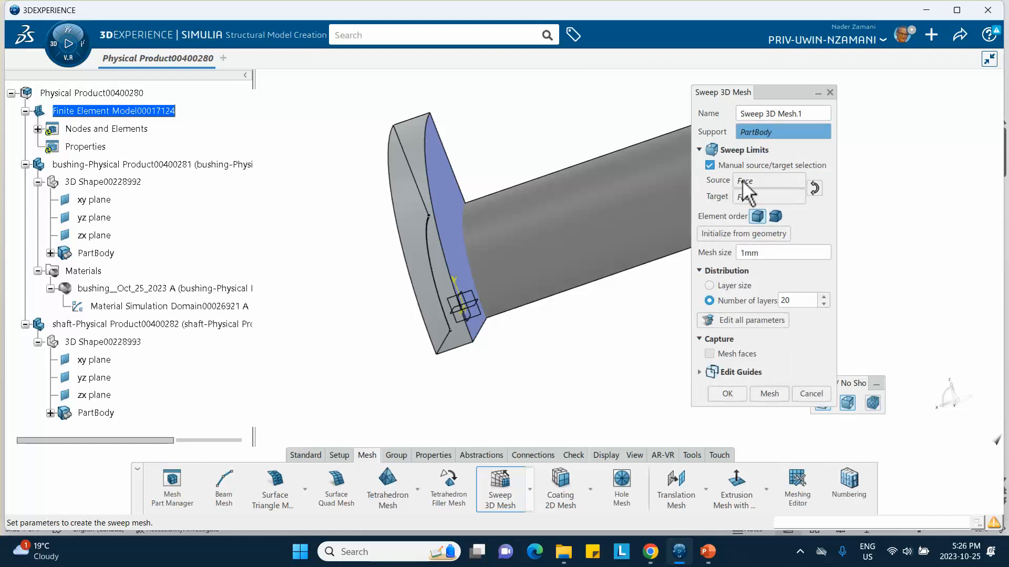
{"action": "left_click", "coordinate": [746, 185]}
{"action": "right_click", "coordinate": [746, 185]}
{"action": "left_click", "coordinate": [776, 230]}
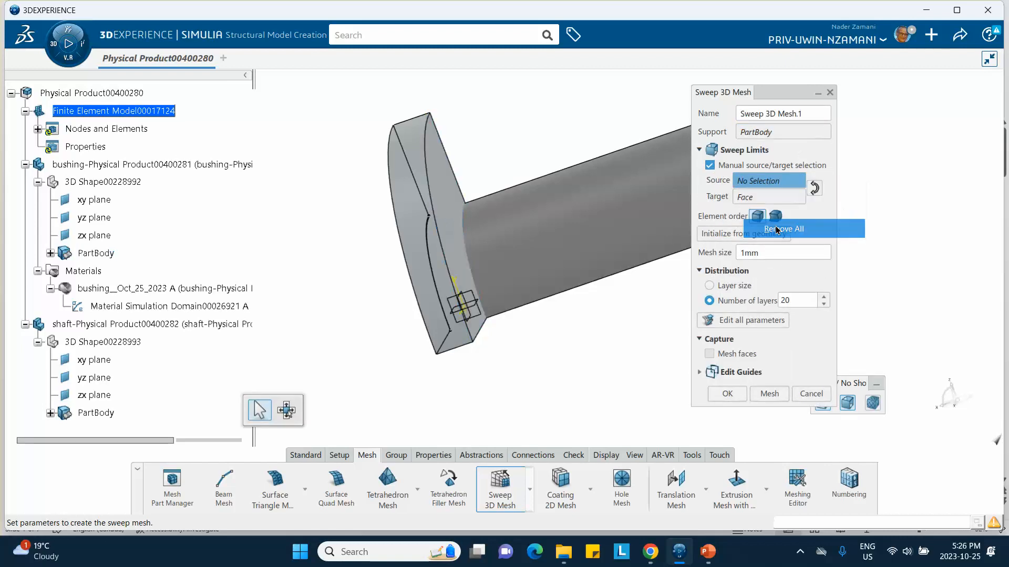
{"action": "right_click", "coordinate": [772, 198]}
{"action": "left_click", "coordinate": [791, 241]}
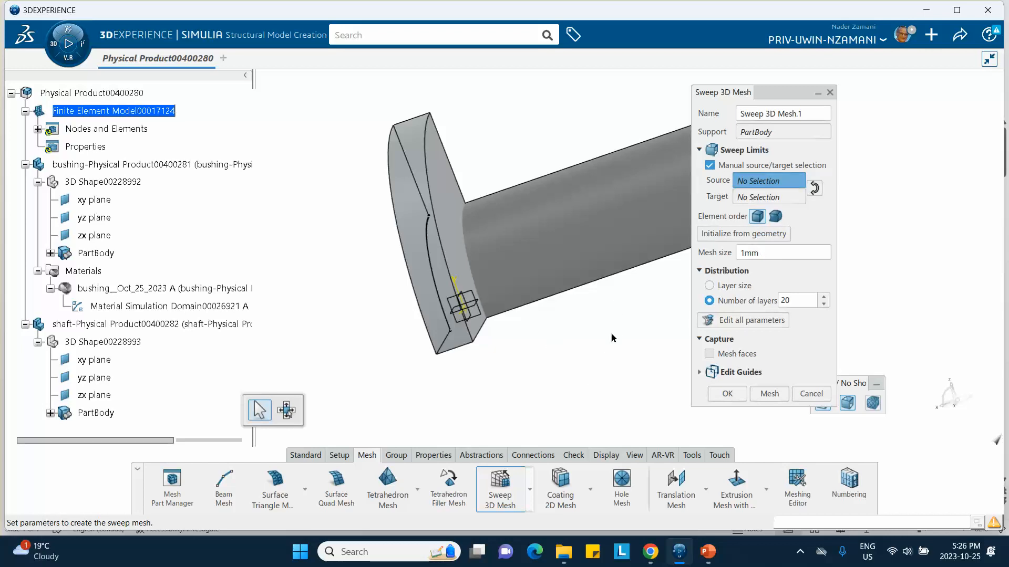
Step: Assign the bushing's two flat radial cut faces as sweep source and target, and generate the mesh with 1 mm size and 20 layers
{"action": "middle_click_drag", "start_coordinate": [604, 303], "coordinate": [572, 314]}
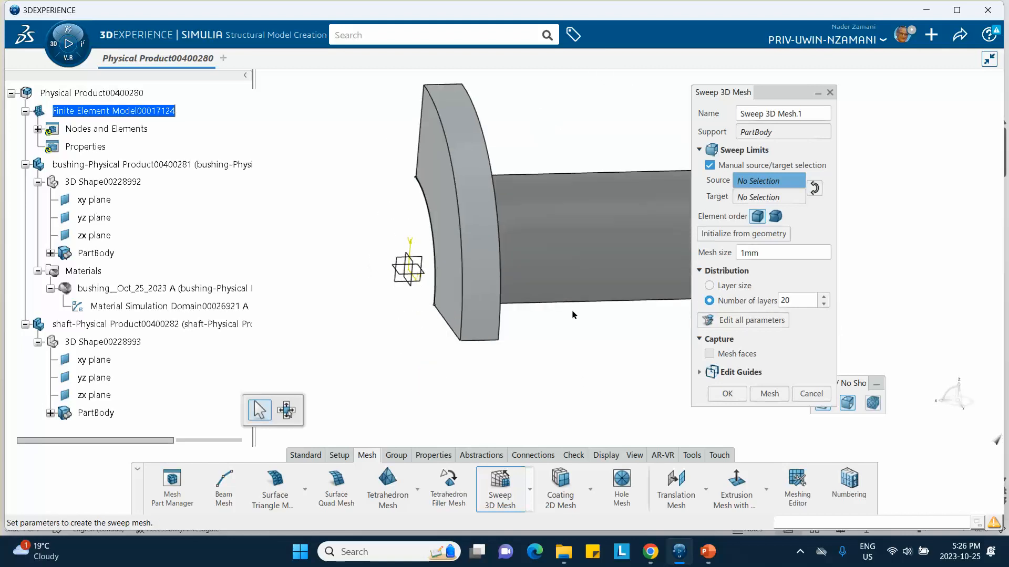
{"action": "middle_click_drag", "start_coordinate": [426, 267], "coordinate": [468, 124]}
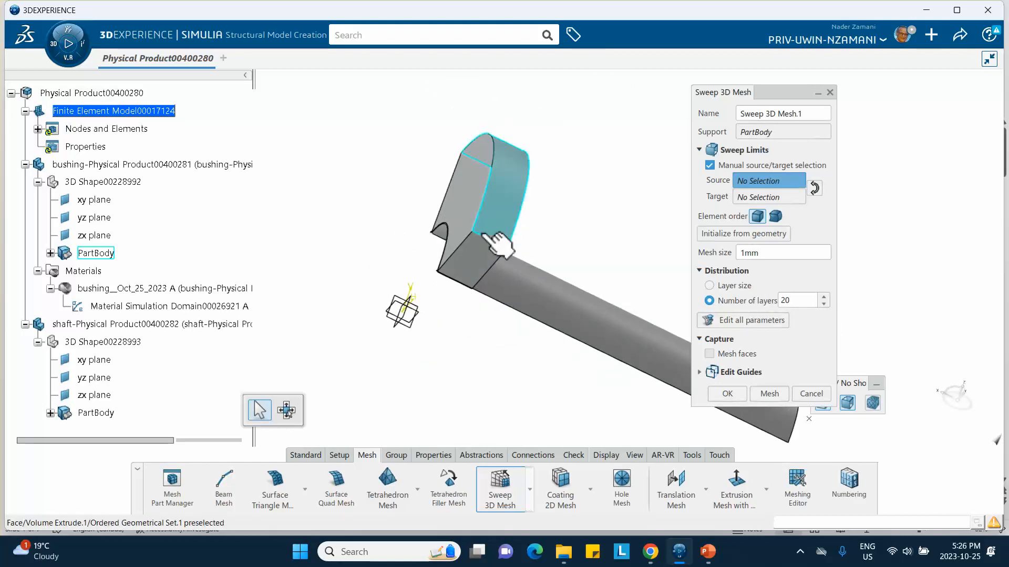
{"action": "left_click", "coordinate": [471, 260]}
{"action": "left_click", "coordinate": [755, 199]}
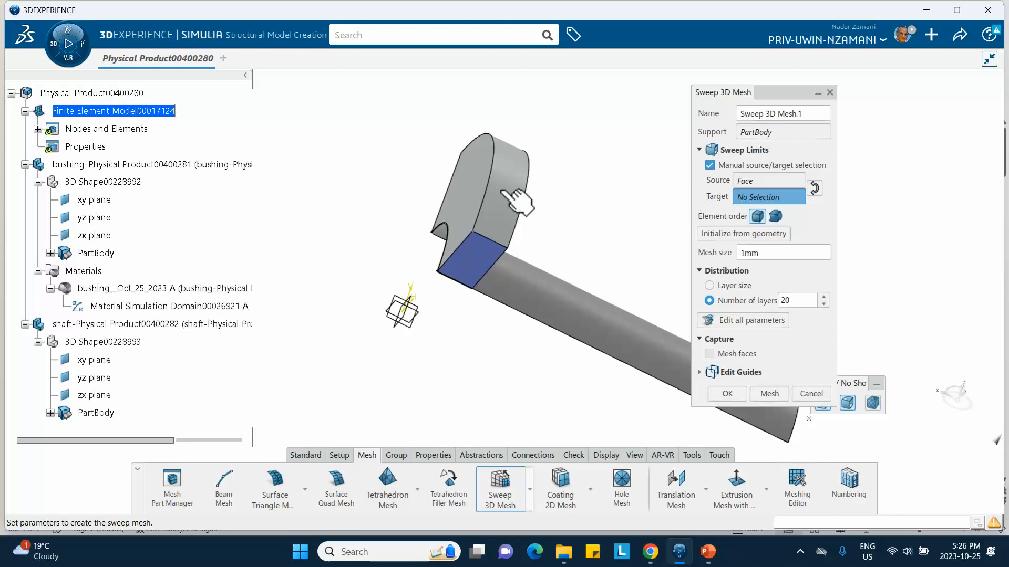
{"action": "middle_click_drag", "start_coordinate": [513, 198], "coordinate": [526, 152]}
{"action": "left_click", "coordinate": [514, 141]}
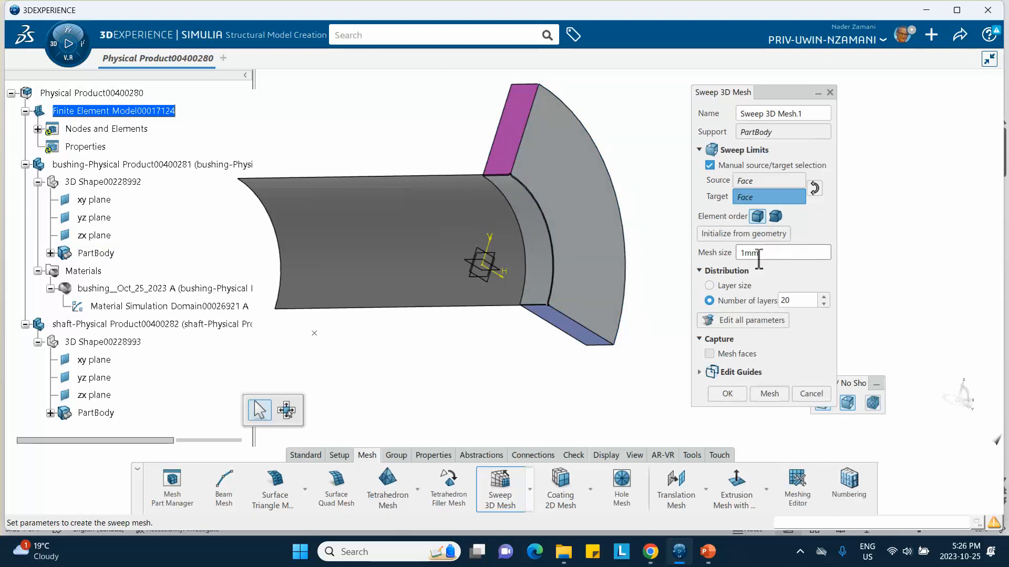
{"action": "left_click", "coordinate": [767, 395]}
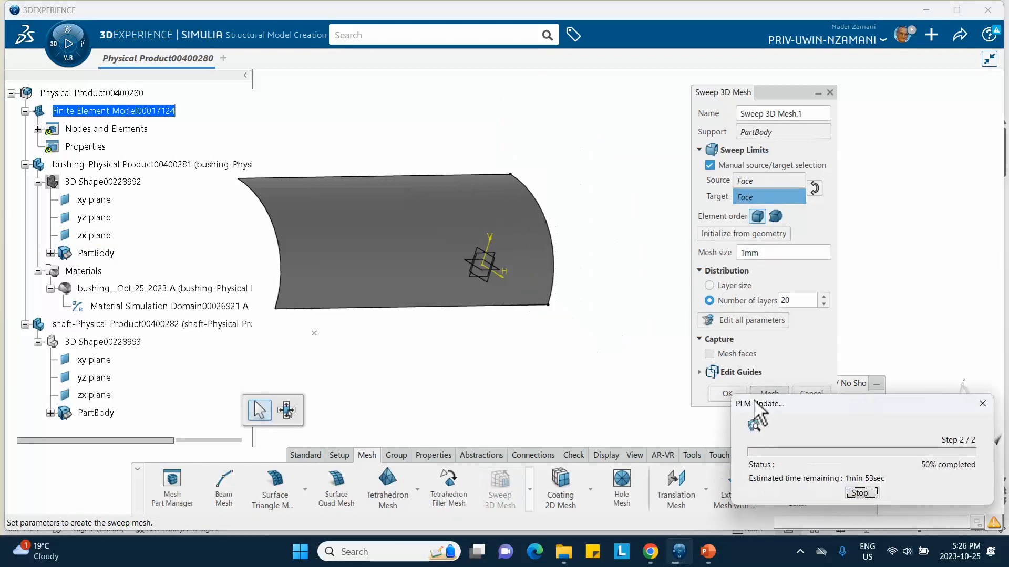
{"action": "left_click", "coordinate": [729, 394]}
Step: Apply a solid section to the meshed bushing body using the bushing__Oct_25_2023 material
{"action": "middle_click_drag", "start_coordinate": [639, 243], "coordinate": [442, 227]}
{"action": "middle_click_drag", "start_coordinate": [665, 279], "coordinate": [620, 339]}
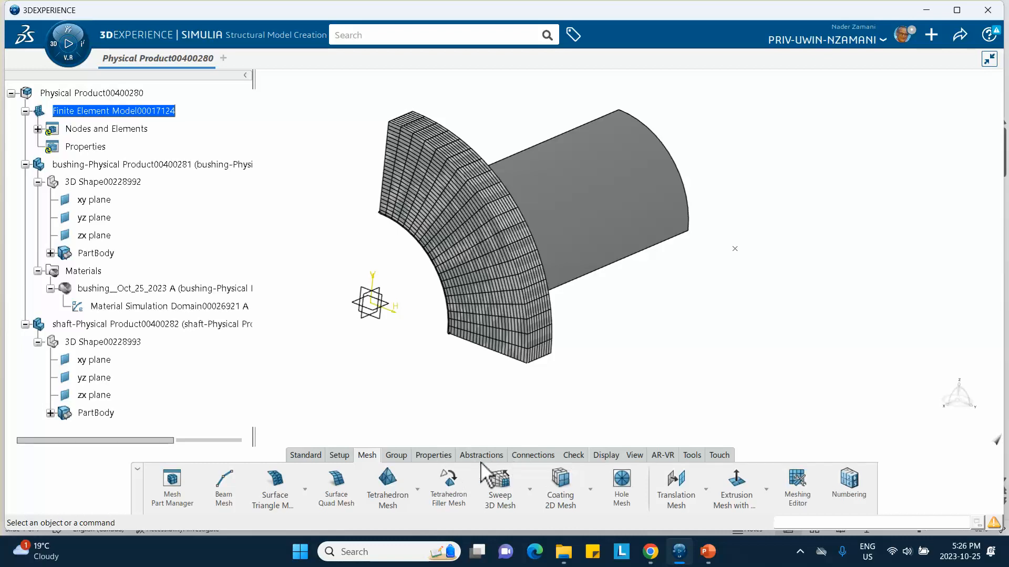
{"action": "left_click", "coordinate": [431, 456]}
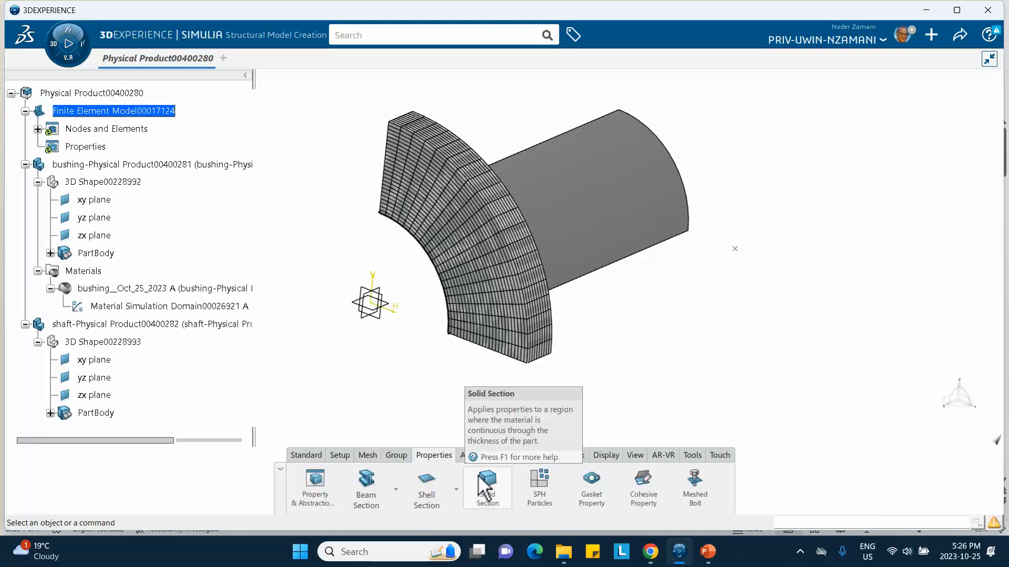
{"action": "left_click", "coordinate": [487, 481]}
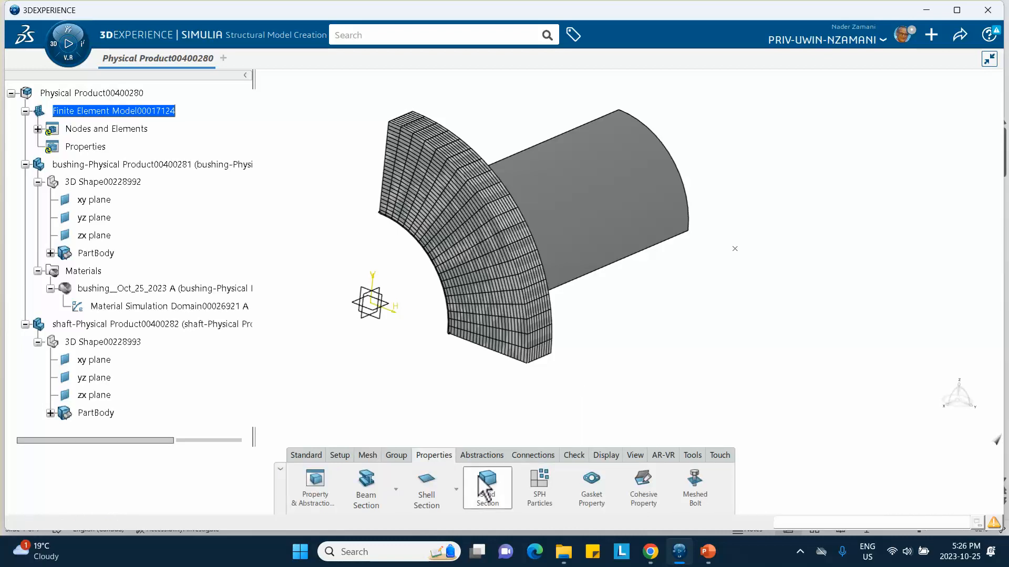
{"action": "left_click", "coordinate": [506, 331]}
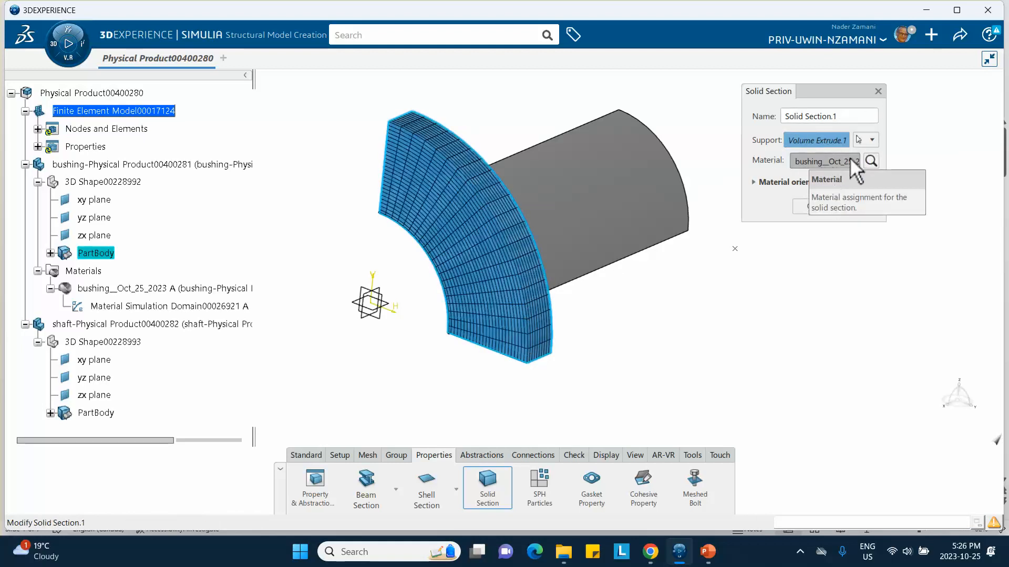
{"action": "left_click", "coordinate": [811, 206]}
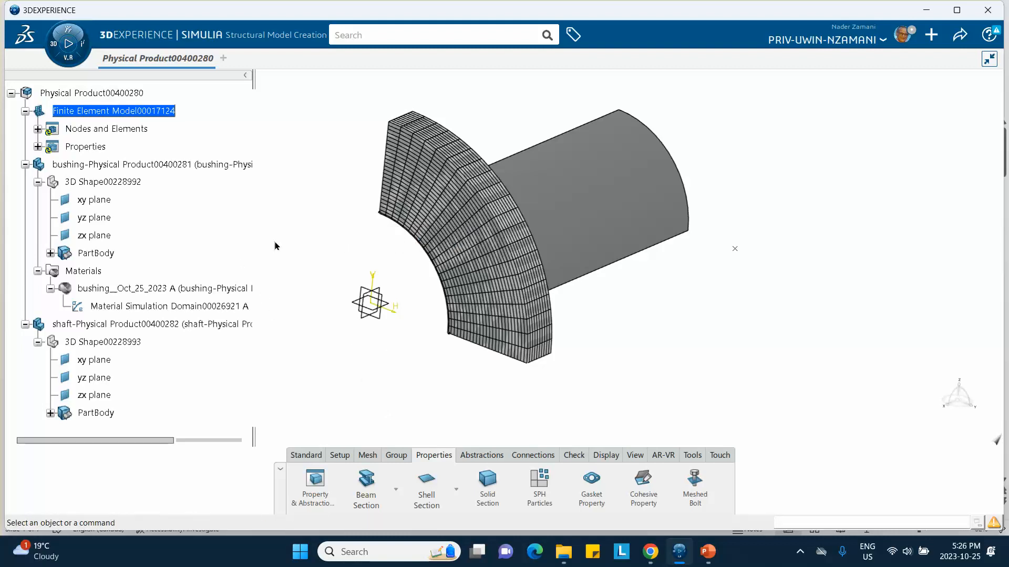
Step: Create an analytical rigid surface from the extruded shaft surface, with the shaft's reference point as its point, and expand Abstractions in the tree
{"action": "left_click", "coordinate": [704, 552]}
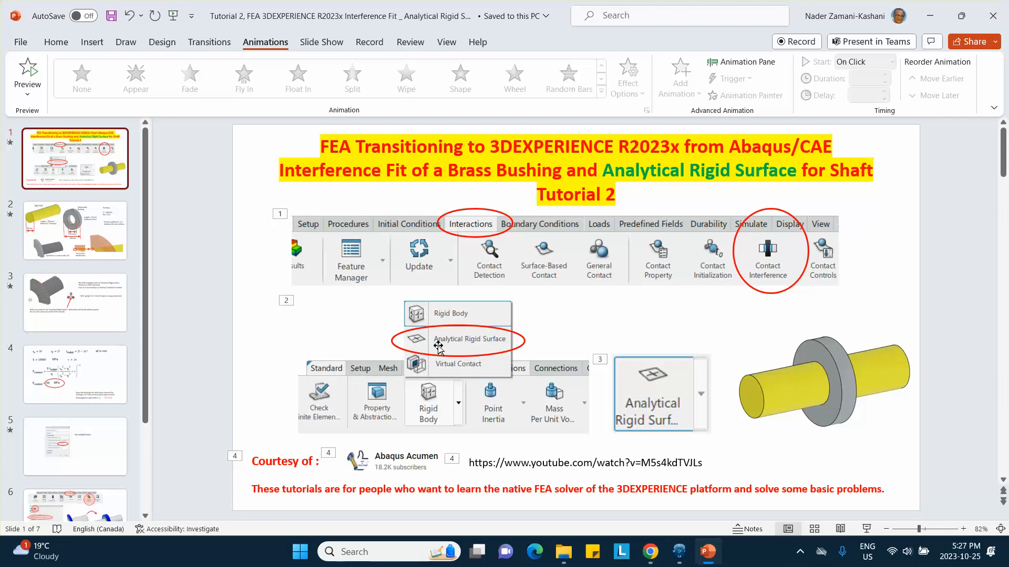
{"action": "left_click", "coordinate": [929, 16]}
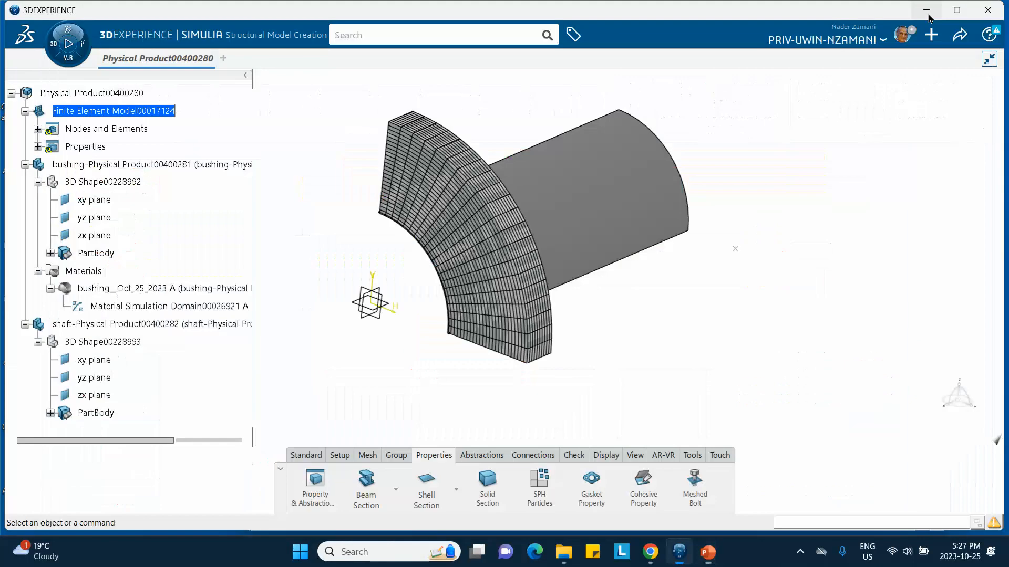
{"action": "left_click", "coordinate": [481, 455]}
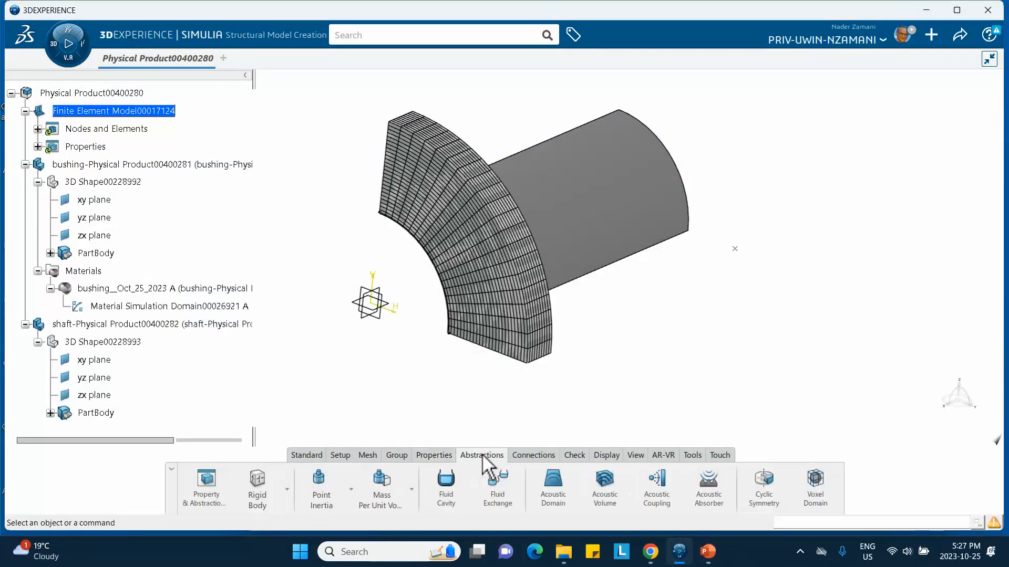
{"action": "left_click", "coordinate": [287, 491]}
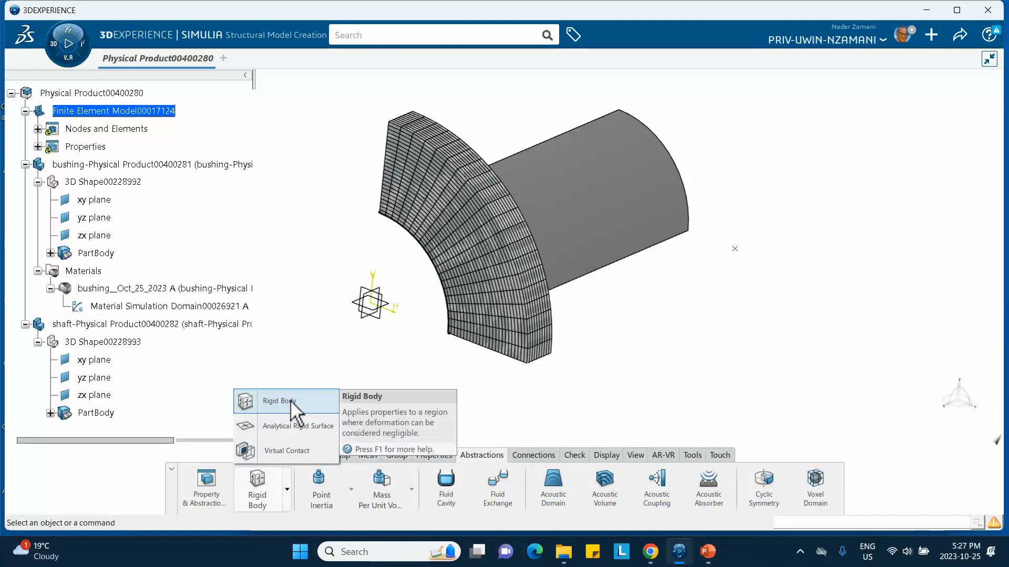
{"action": "left_click", "coordinate": [293, 428]}
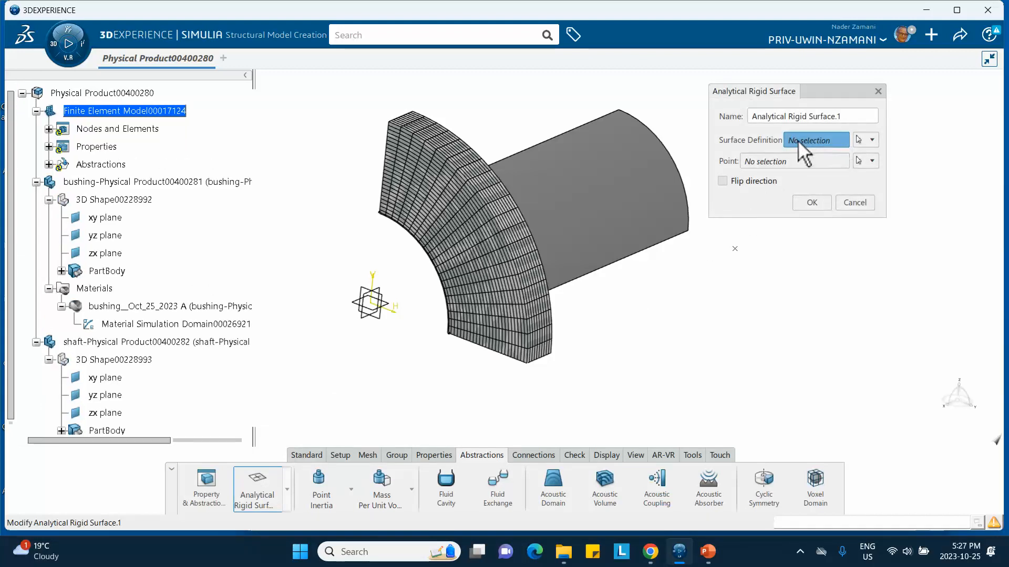
{"action": "left_click", "coordinate": [596, 203]}
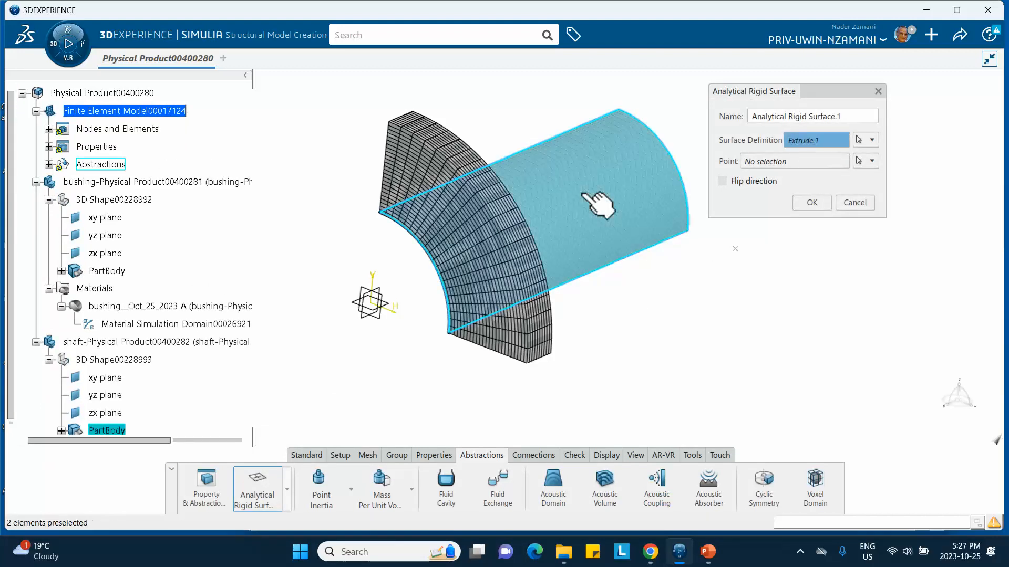
{"action": "left_click", "coordinate": [794, 162]}
{"action": "left_click", "coordinate": [734, 249]}
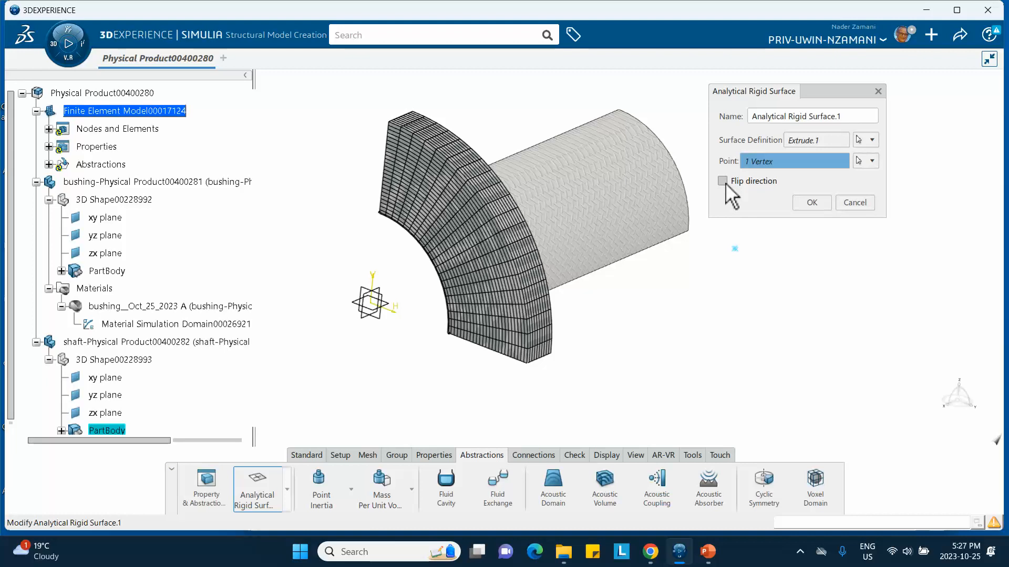
{"action": "left_click", "coordinate": [808, 202]}
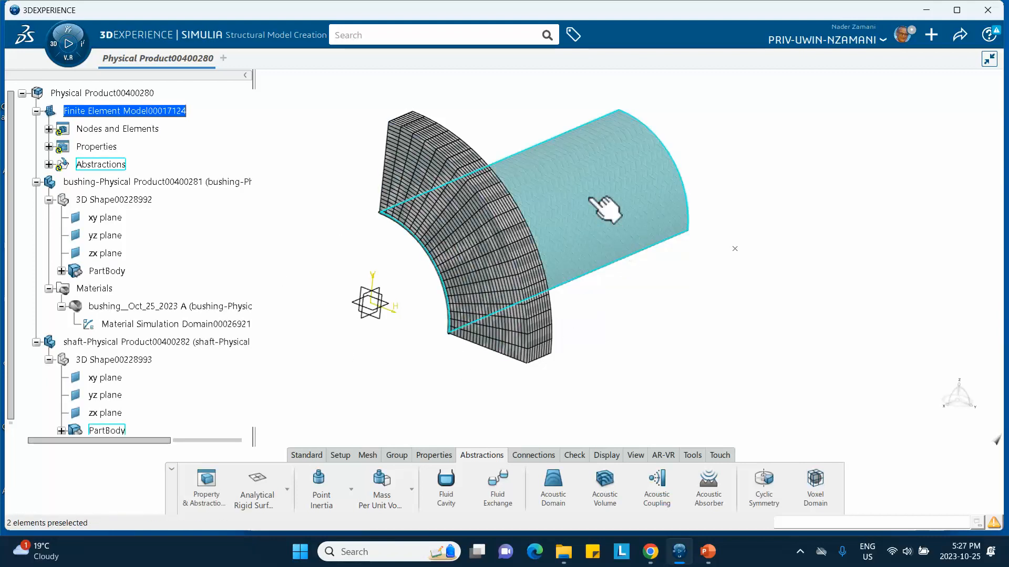
{"action": "left_click", "coordinate": [48, 165]}
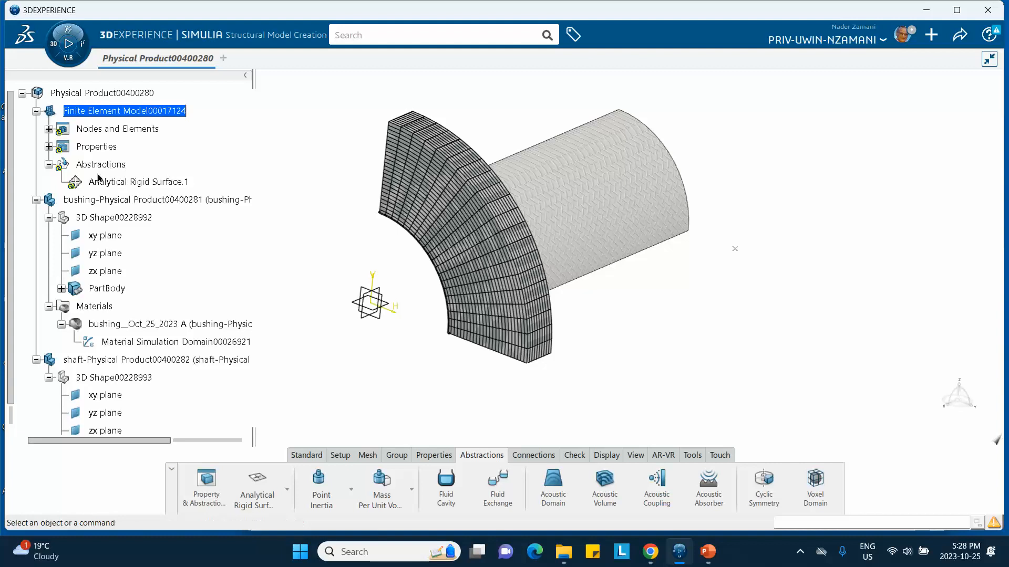
Step: Switch to Structural Scenario Creation and initialize a structural physics simulation that uses Finite Element Model00017124
{"action": "left_click", "coordinate": [54, 48]}
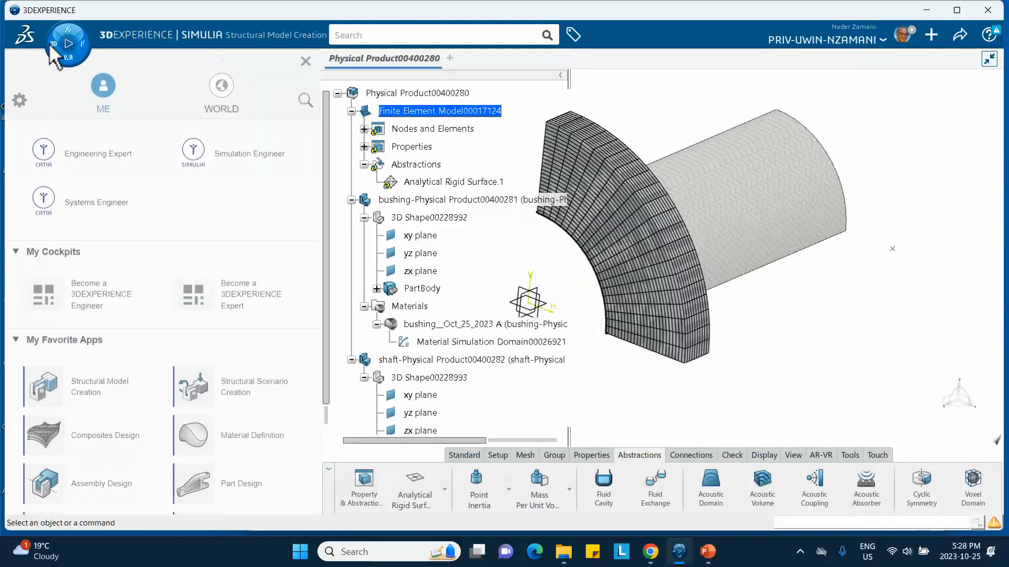
{"action": "left_click", "coordinate": [236, 390]}
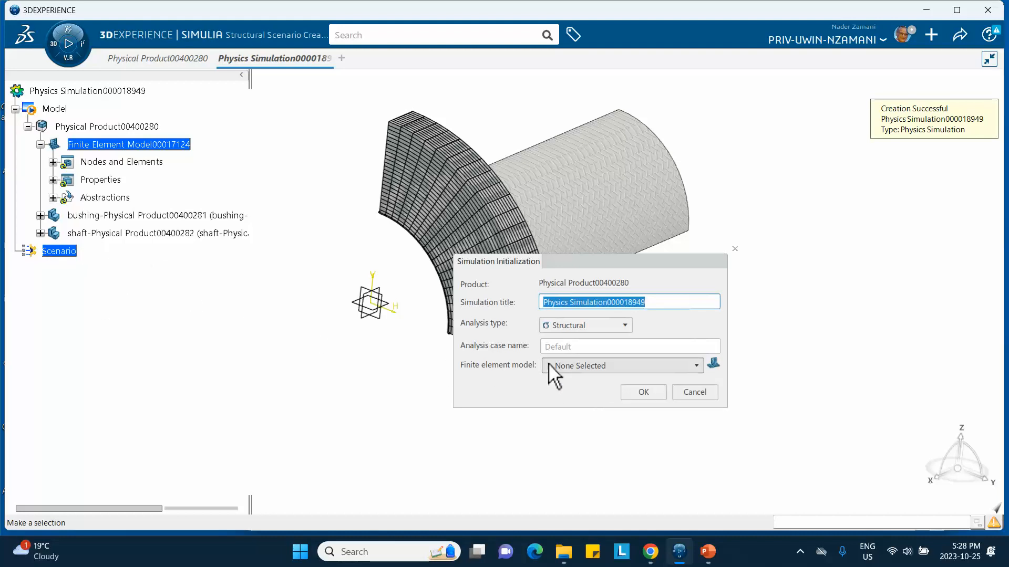
{"action": "left_click", "coordinate": [567, 366]}
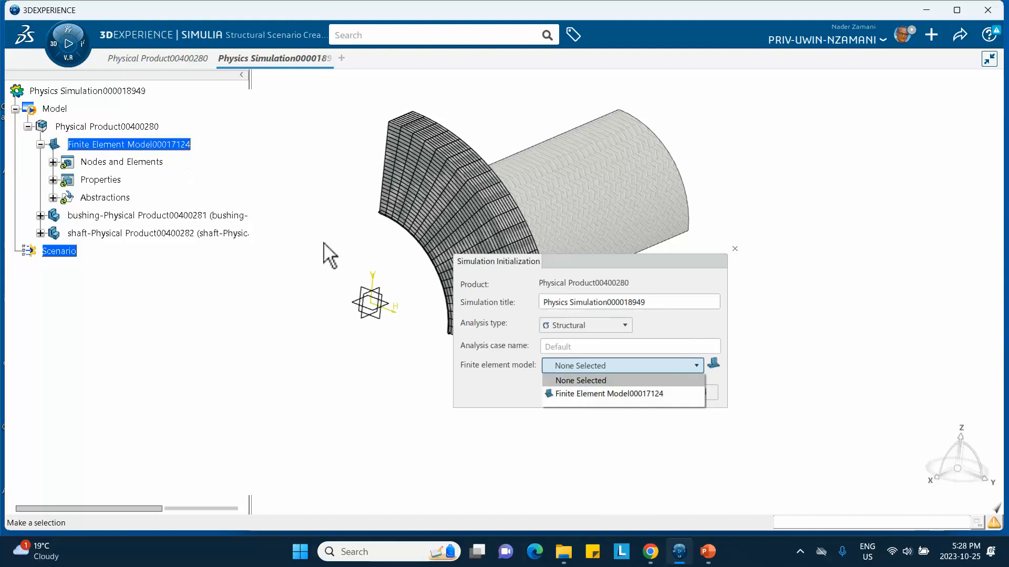
{"action": "left_click", "coordinate": [581, 393]}
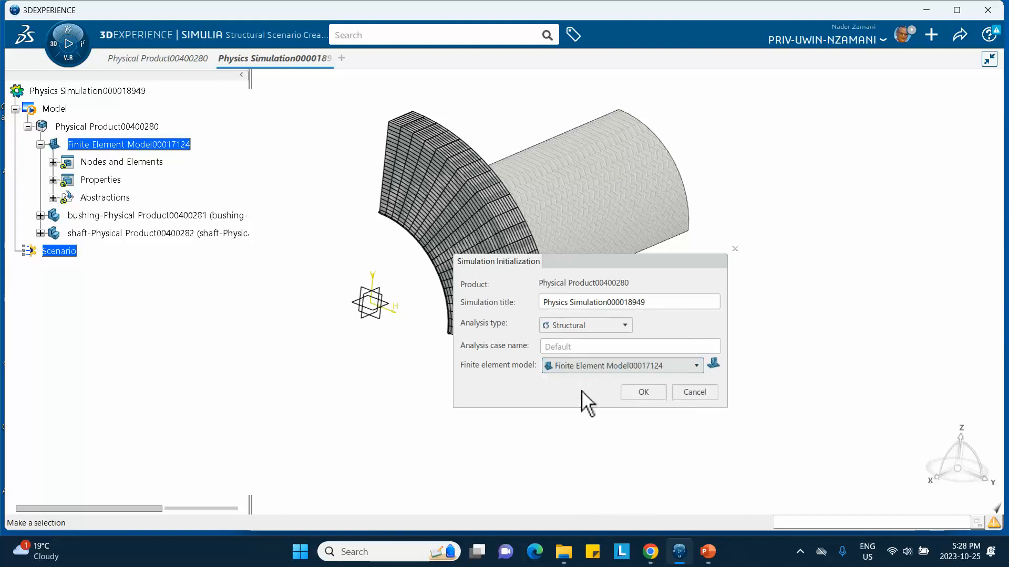
{"action": "left_click", "coordinate": [643, 392]}
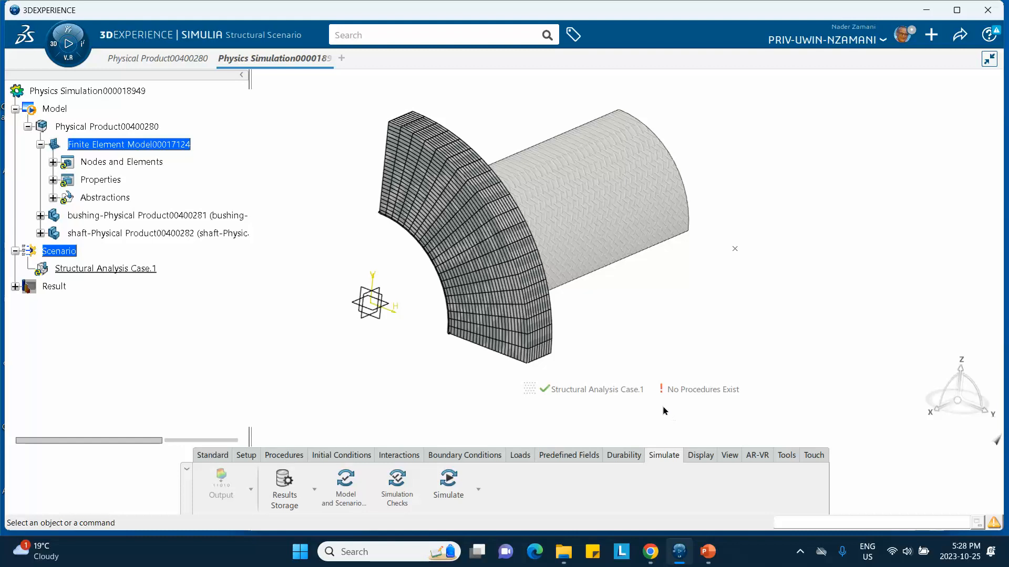
Step: Add a static step to the structural analysis case with an initial time increment of 0.1 s
{"action": "left_click", "coordinate": [280, 455]}
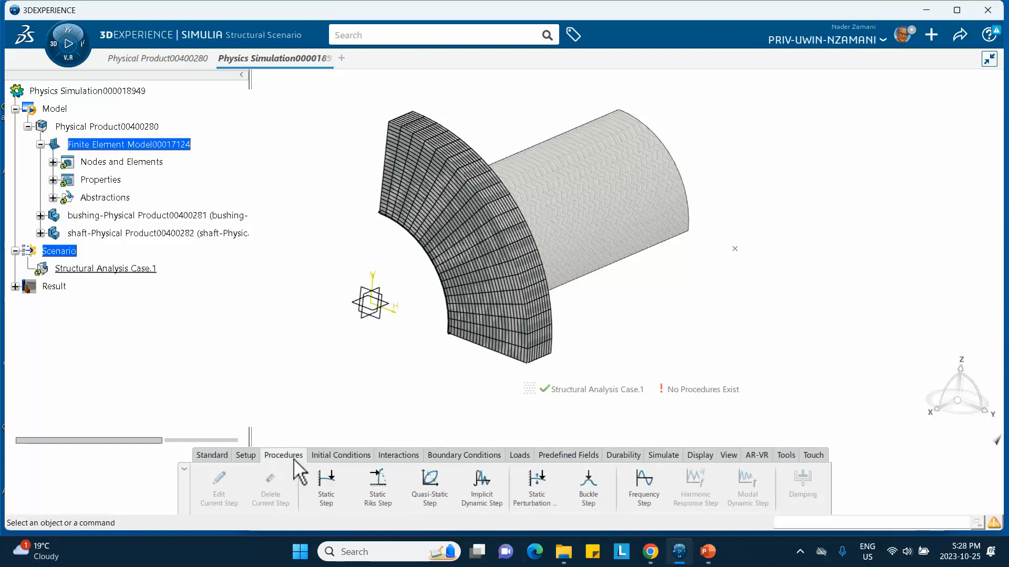
{"action": "left_click", "coordinate": [325, 480]}
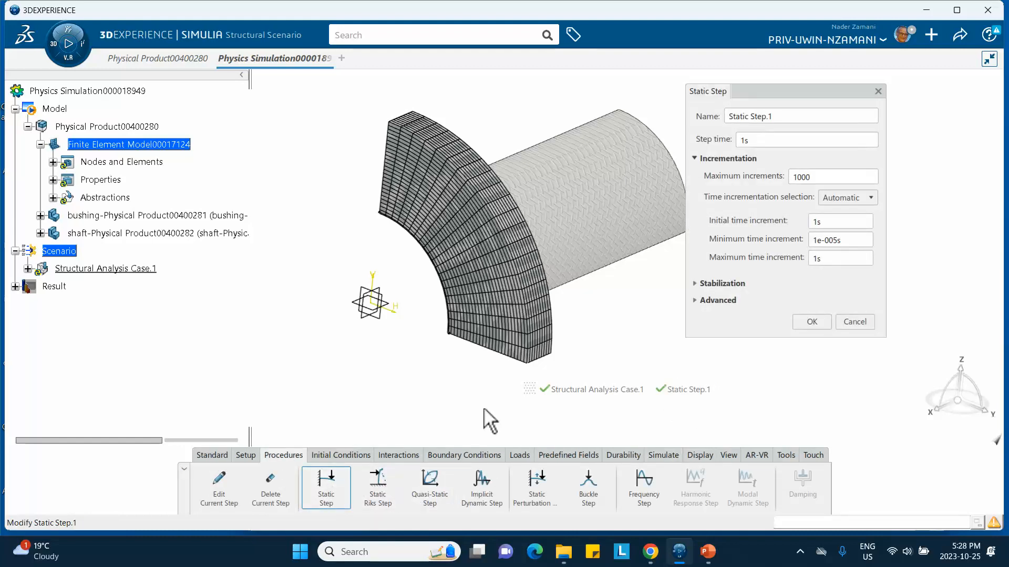
{"action": "double_click", "coordinate": [825, 222]}
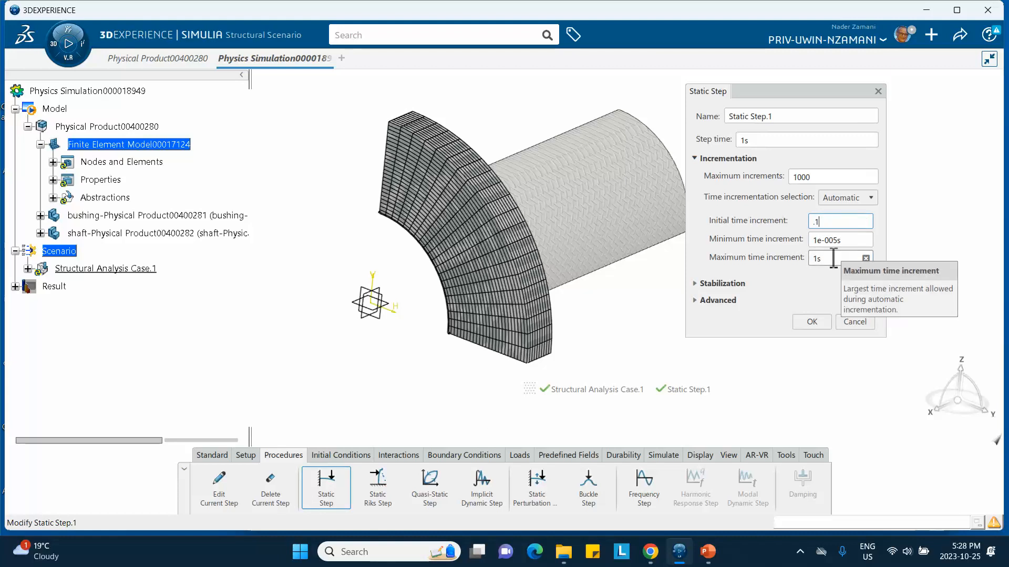
{"action": "left_click", "coordinate": [813, 324]}
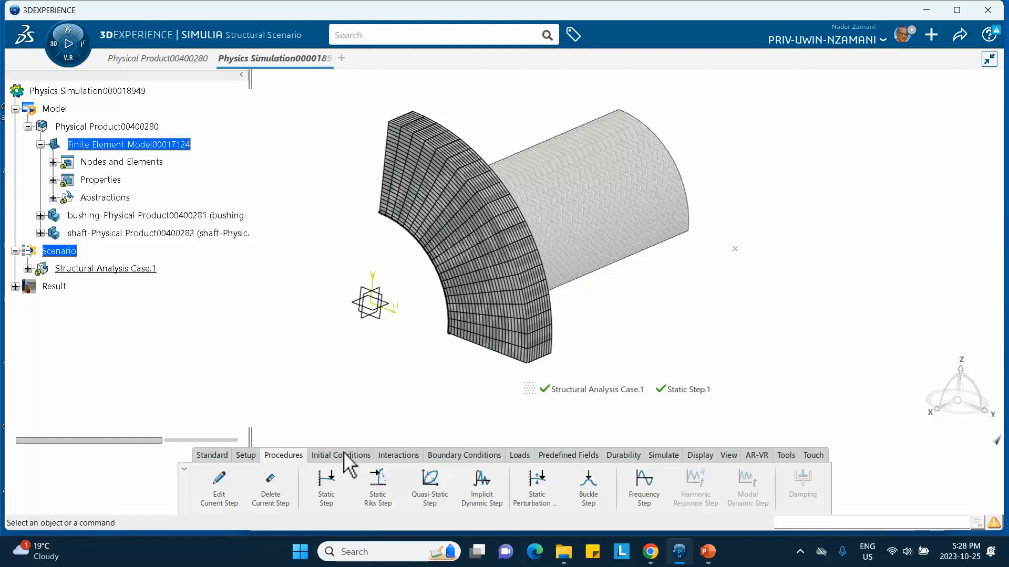
Step: Apply a fixed displacement to the shaft's reference point, restraining translation and rotation in X, Y and Z
{"action": "left_click", "coordinate": [448, 456]}
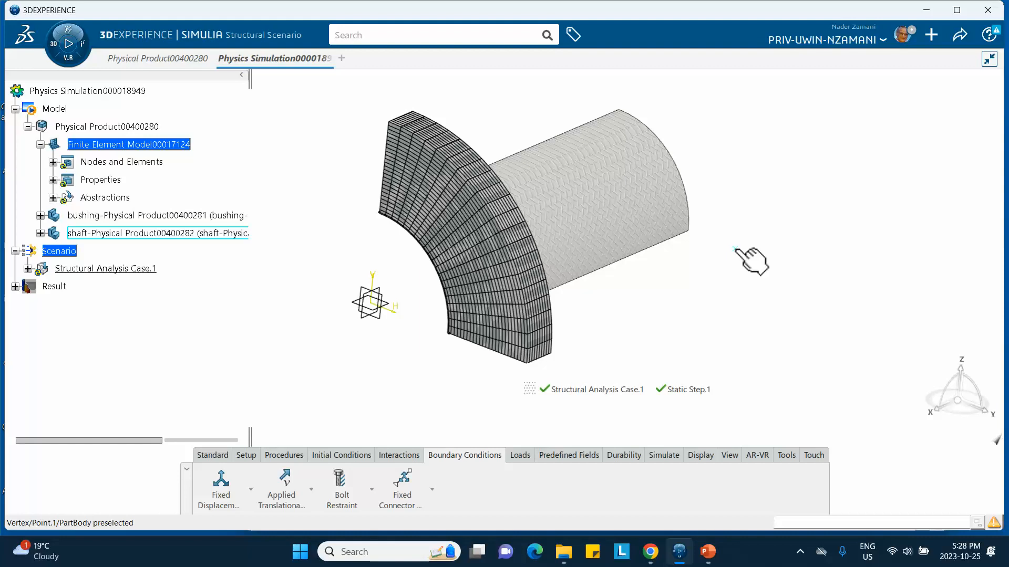
{"action": "left_click", "coordinate": [220, 501]}
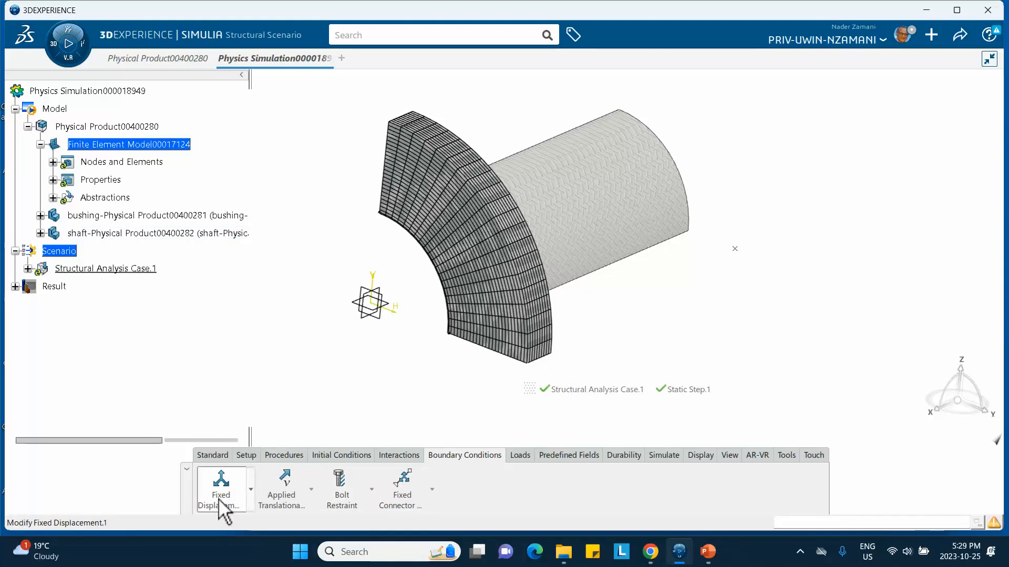
{"action": "left_click", "coordinate": [735, 248]}
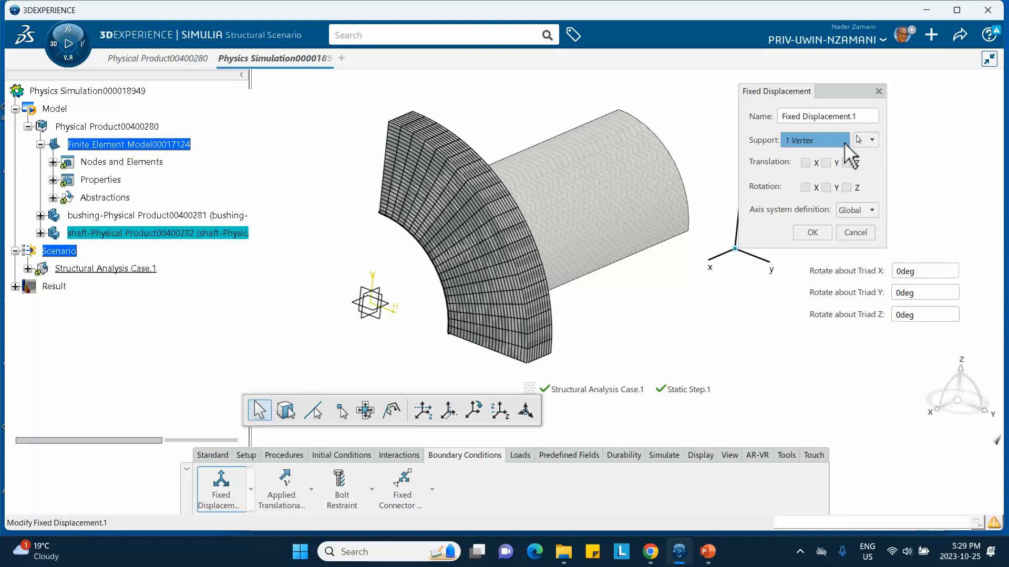
{"action": "left_click", "coordinate": [805, 163]}
{"action": "left_click", "coordinate": [826, 163]}
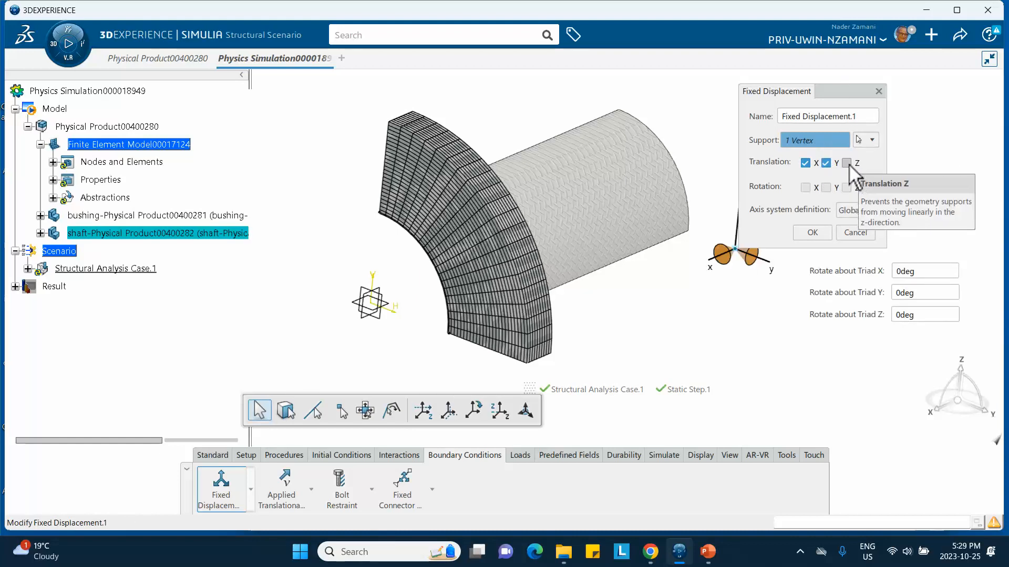
{"action": "left_click", "coordinate": [846, 162]}
{"action": "left_click", "coordinate": [805, 188]}
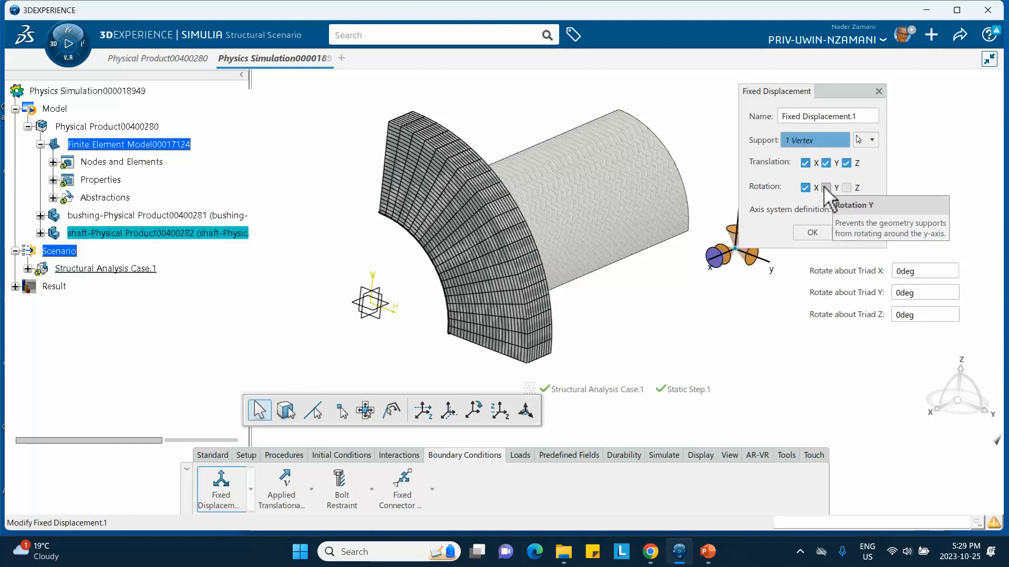
{"action": "left_click", "coordinate": [825, 187]}
{"action": "left_click", "coordinate": [846, 188]}
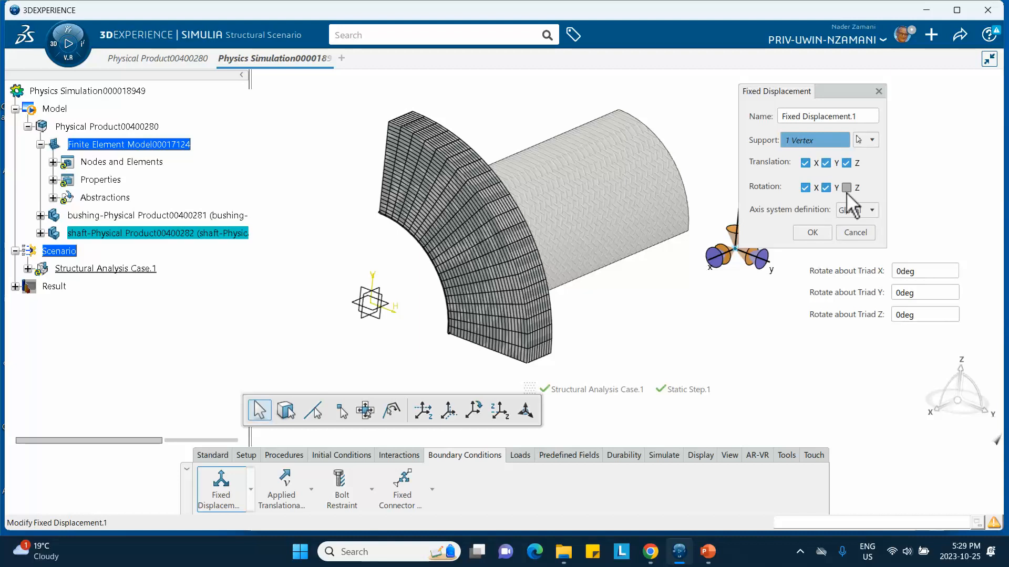
{"action": "left_click", "coordinate": [812, 232]}
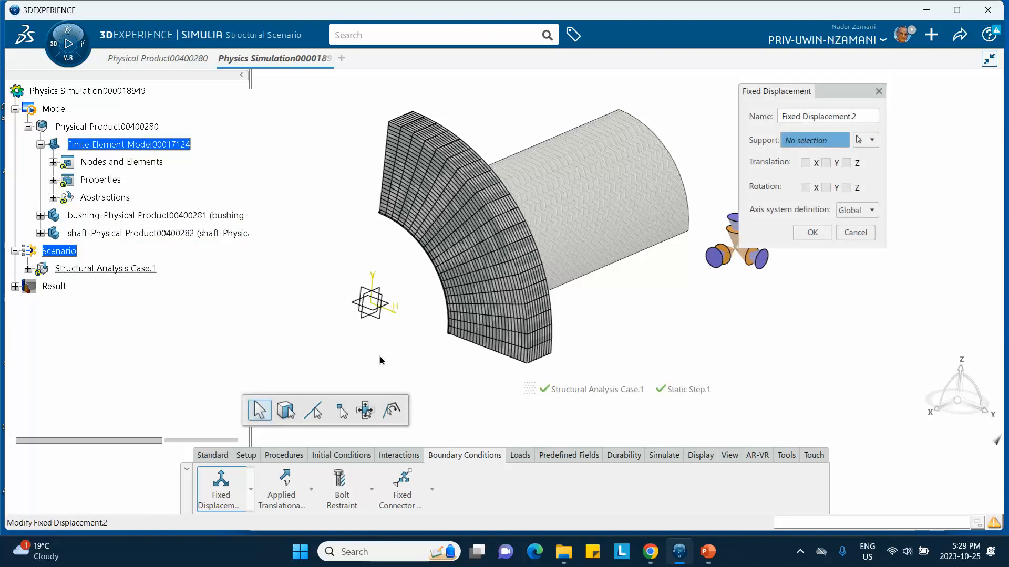
Step: Apply a planar symmetry condition to the lower flat radial cut face of the quarter bushing
{"action": "middle_click_drag", "start_coordinate": [518, 349], "coordinate": [527, 265]}
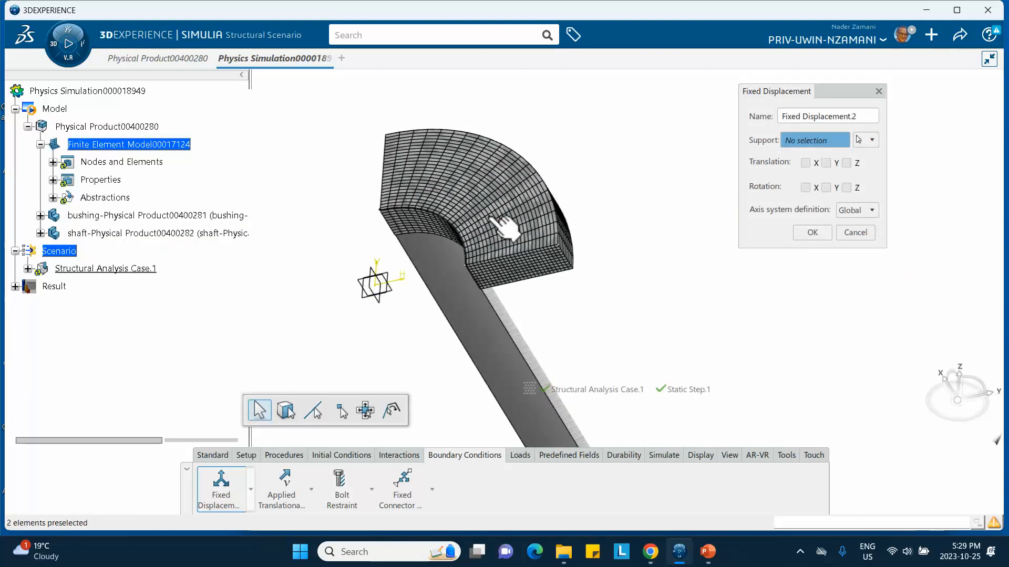
{"action": "middle_click_drag", "start_coordinate": [505, 228], "coordinate": [355, 384]}
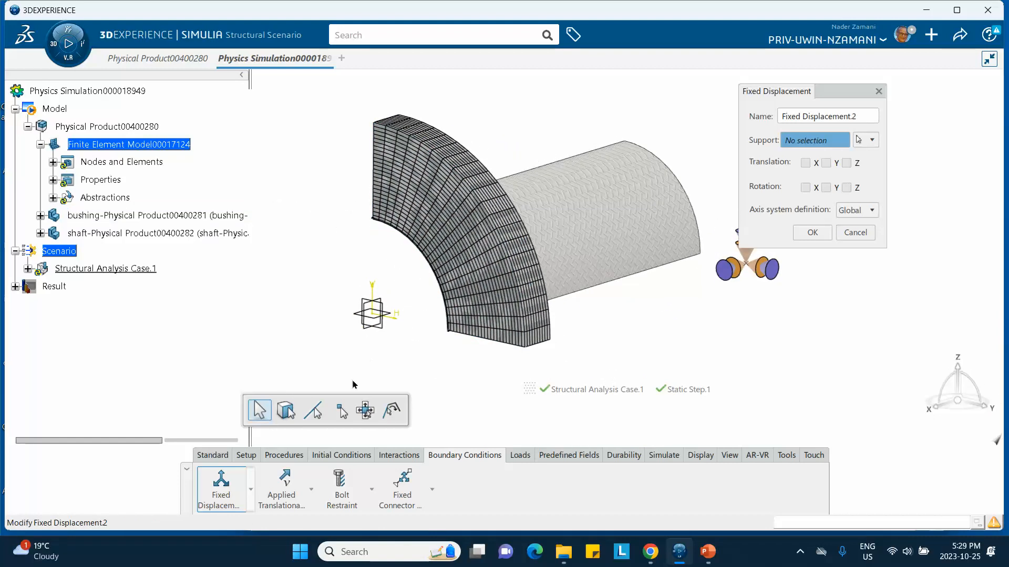
{"action": "left_click", "coordinate": [252, 490]}
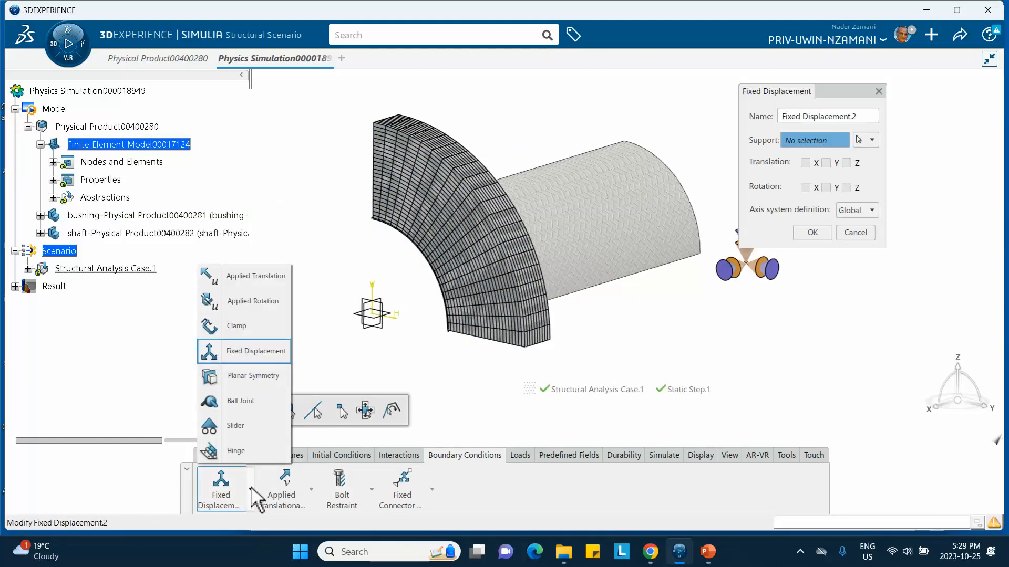
{"action": "left_click", "coordinate": [253, 376]}
{"action": "middle_click_drag", "start_coordinate": [556, 350], "coordinate": [527, 146]}
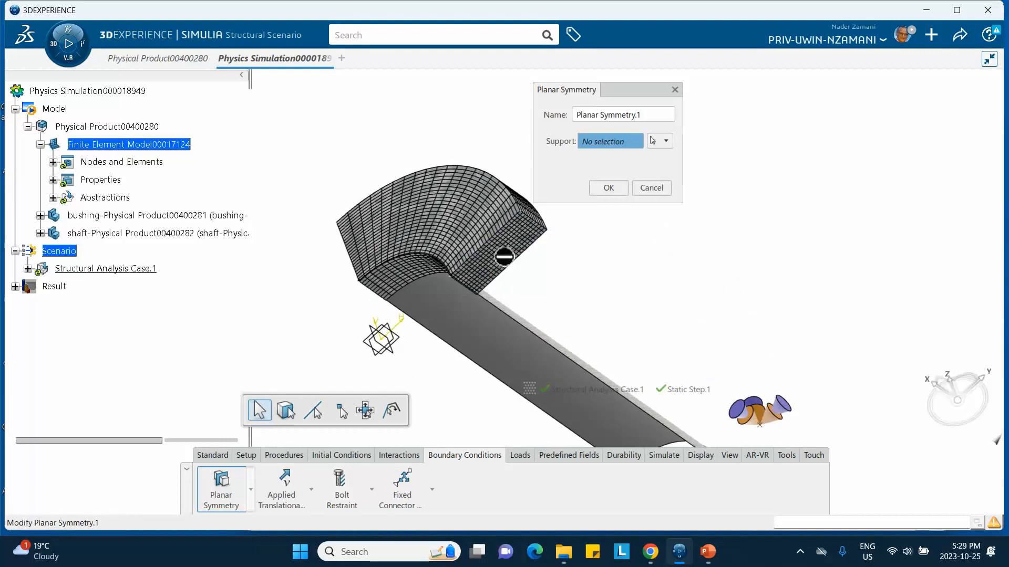
{"action": "left_click", "coordinate": [520, 251]}
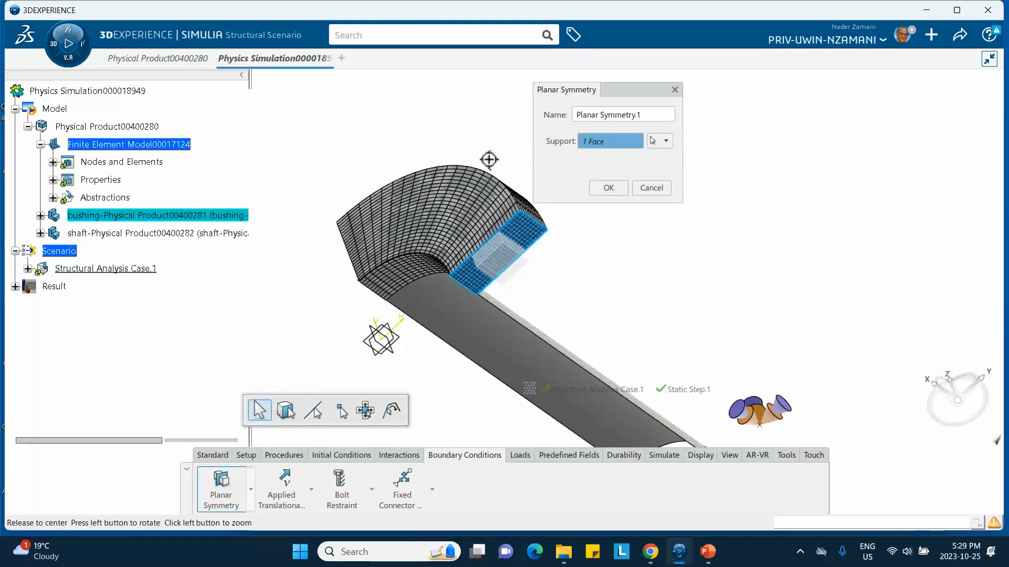
{"action": "middle_click_drag", "start_coordinate": [489, 158], "coordinate": [534, 291]}
{"action": "left_click", "coordinate": [608, 189]}
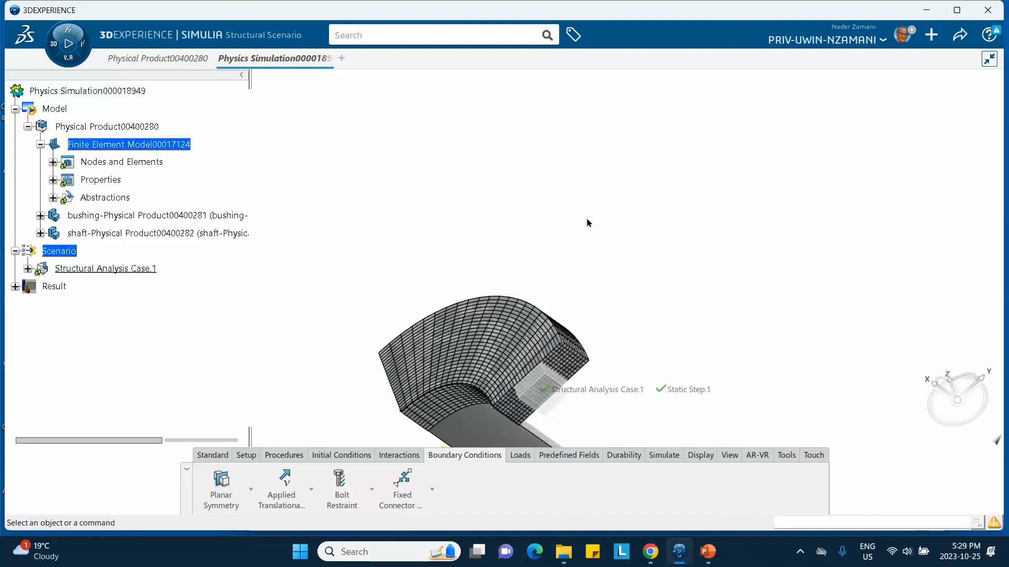
Step: Apply a planar symmetry condition to the bushing's flat quarter-ring face on the side away from the shaft
{"action": "left_click", "coordinate": [220, 496]}
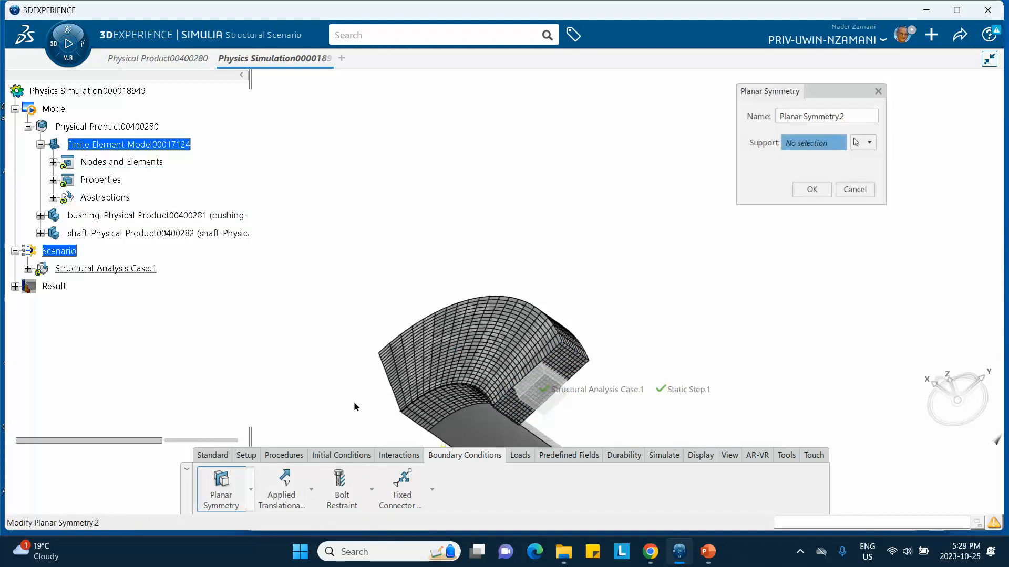
{"action": "left_click", "coordinate": [459, 342]}
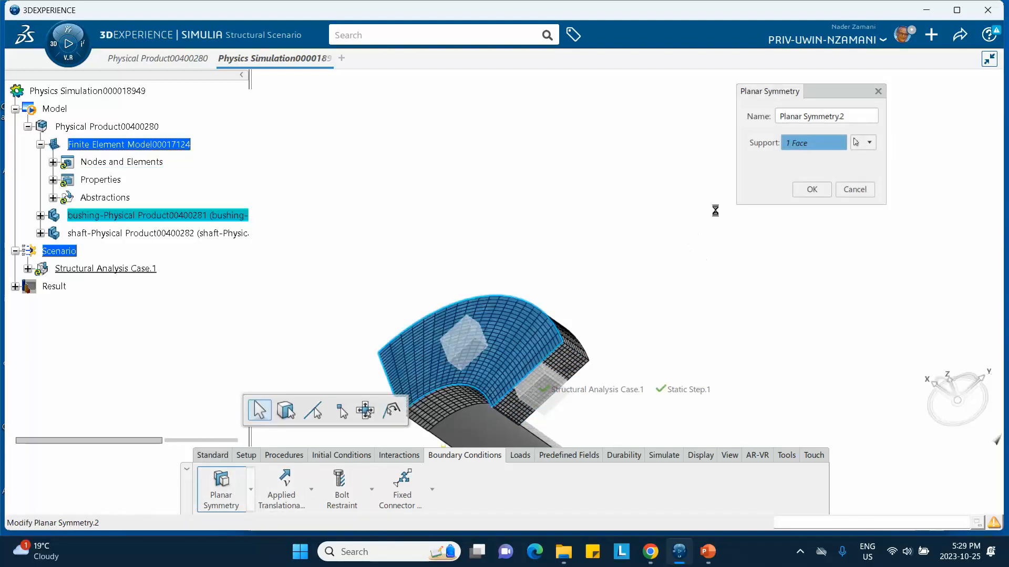
{"action": "left_click", "coordinate": [805, 188]}
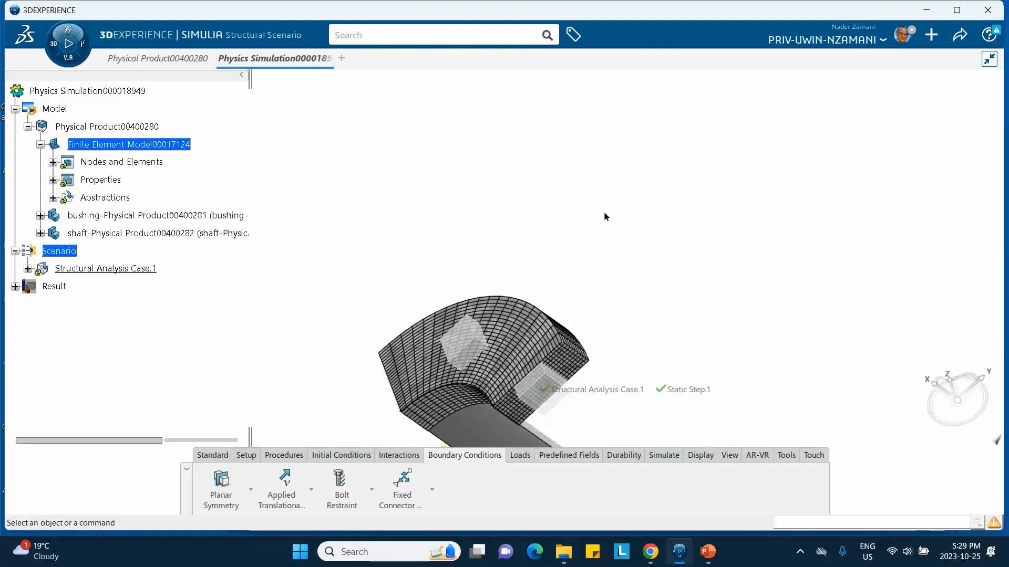
Step: Apply a planar symmetry condition to the bushing's remaining flat radial cut face, at the upper end of the quarter ring
{"action": "middle_click_drag", "start_coordinate": [474, 268], "coordinate": [725, 252]}
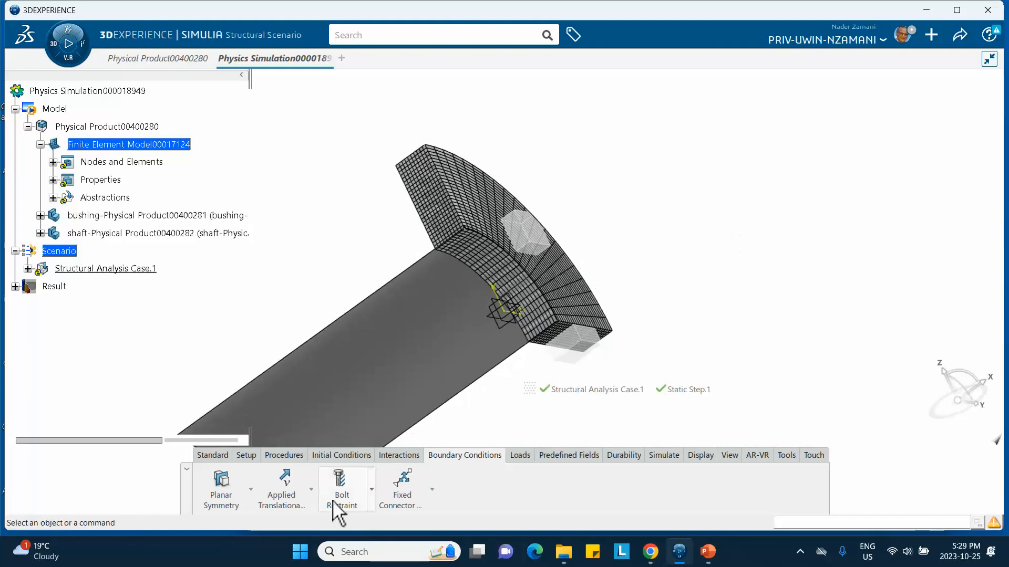
{"action": "left_click", "coordinate": [219, 497]}
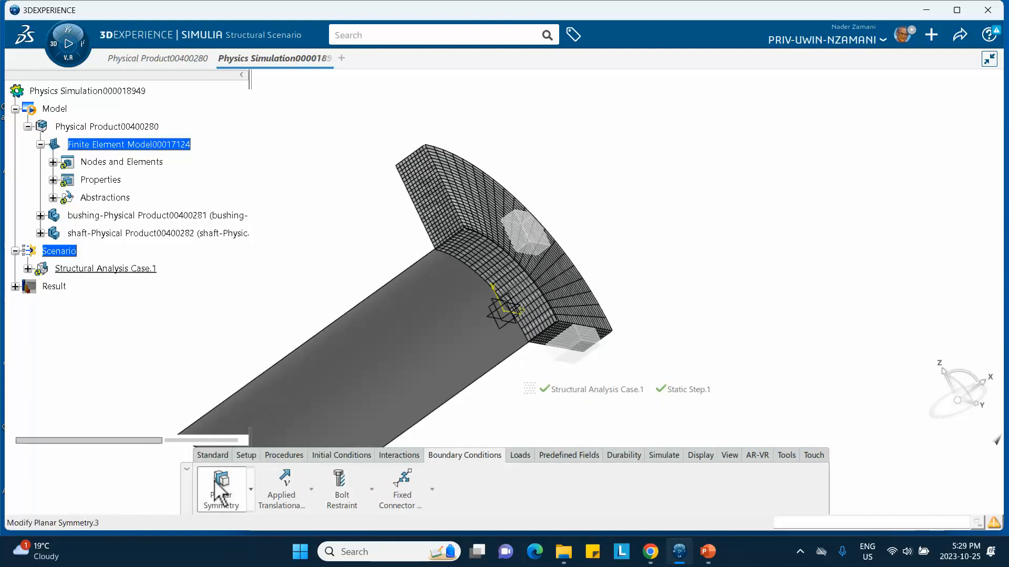
{"action": "left_click", "coordinate": [445, 204]}
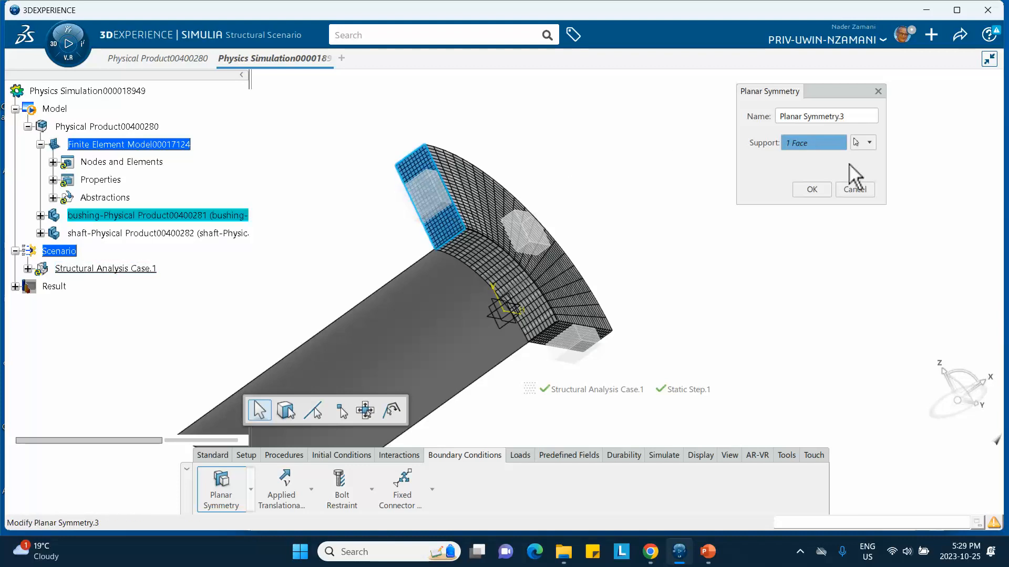
{"action": "left_click", "coordinate": [813, 191]}
{"action": "middle_click_drag", "start_coordinate": [705, 204], "coordinate": [642, 326]}
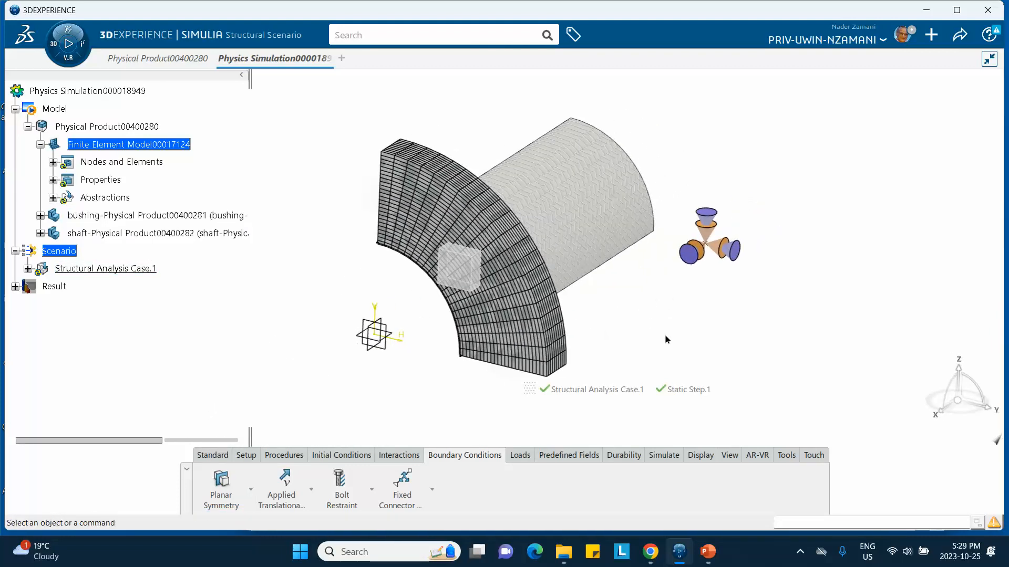
Step: Check the interaction tools shown on the tutorial's title slide in PowerPoint and return to the 3DEXPERIENCE scenario
{"action": "left_click", "coordinate": [328, 455]}
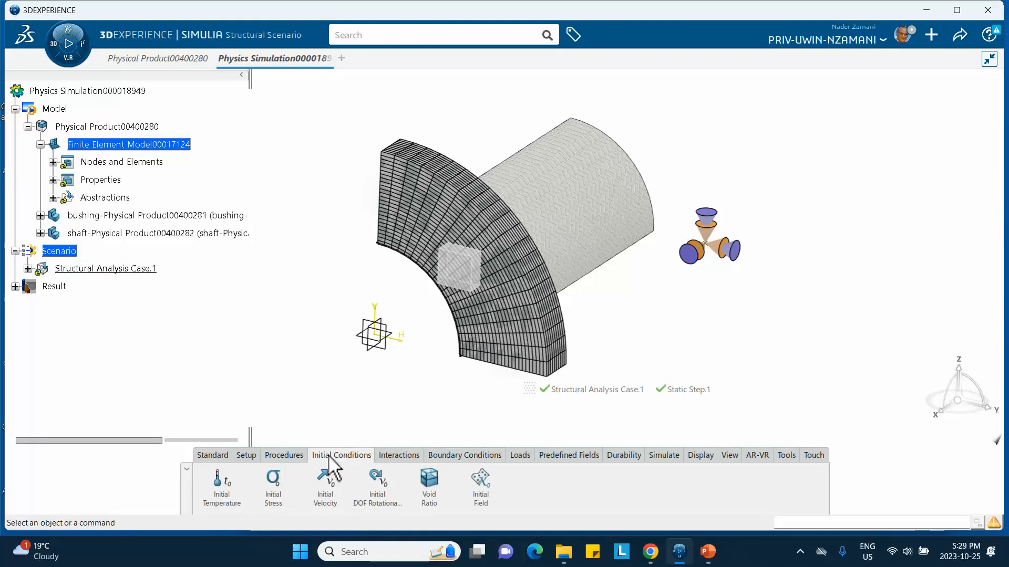
{"action": "left_click", "coordinate": [391, 456]}
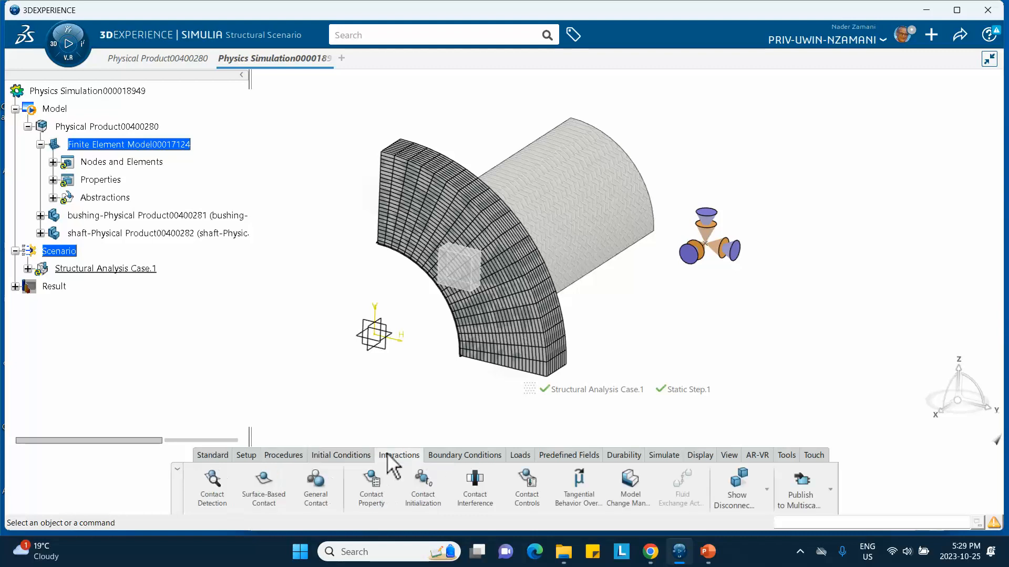
{"action": "left_click", "coordinate": [678, 552]}
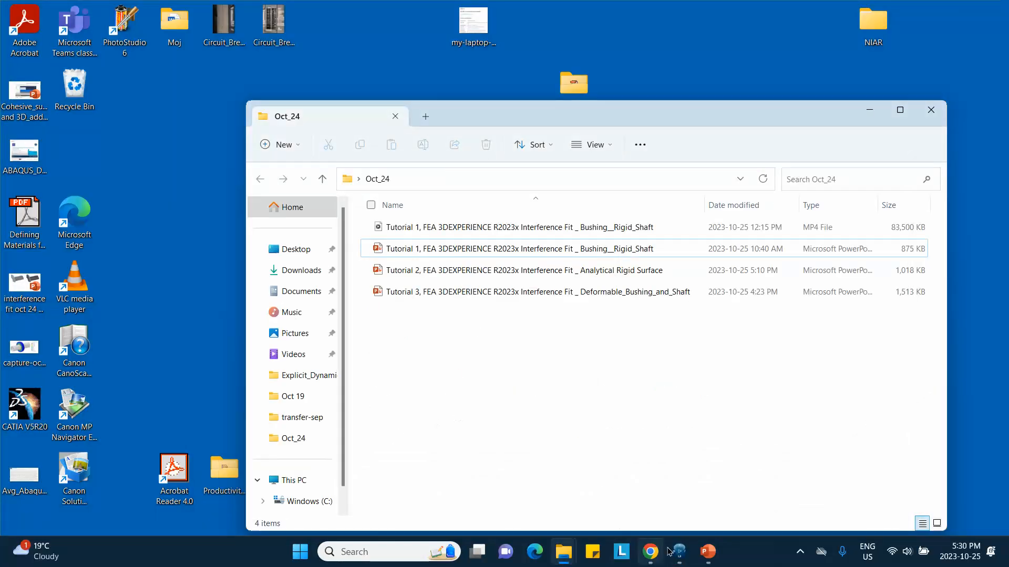
{"action": "left_click", "coordinate": [708, 552]}
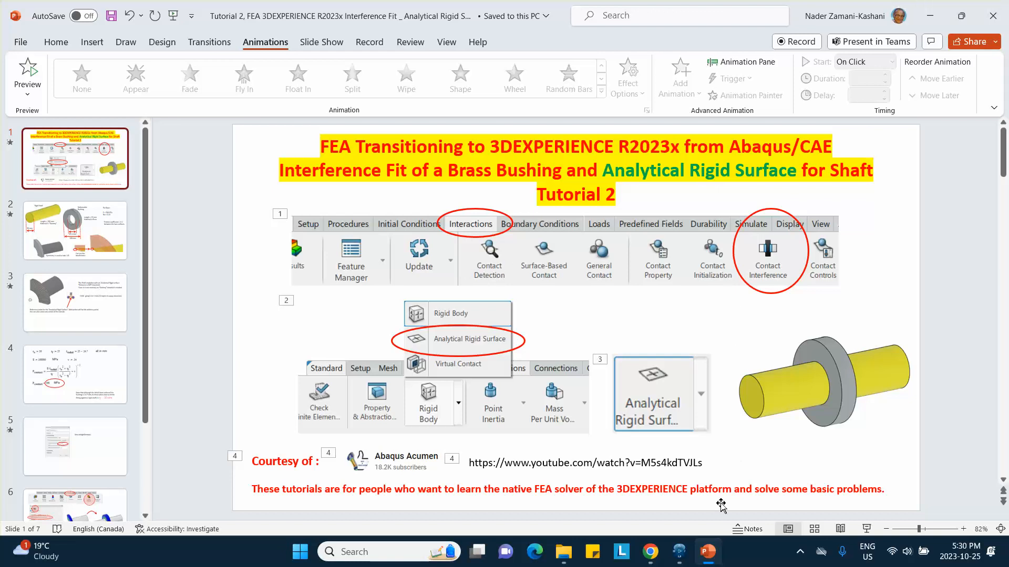
{"action": "left_click", "coordinate": [678, 552]}
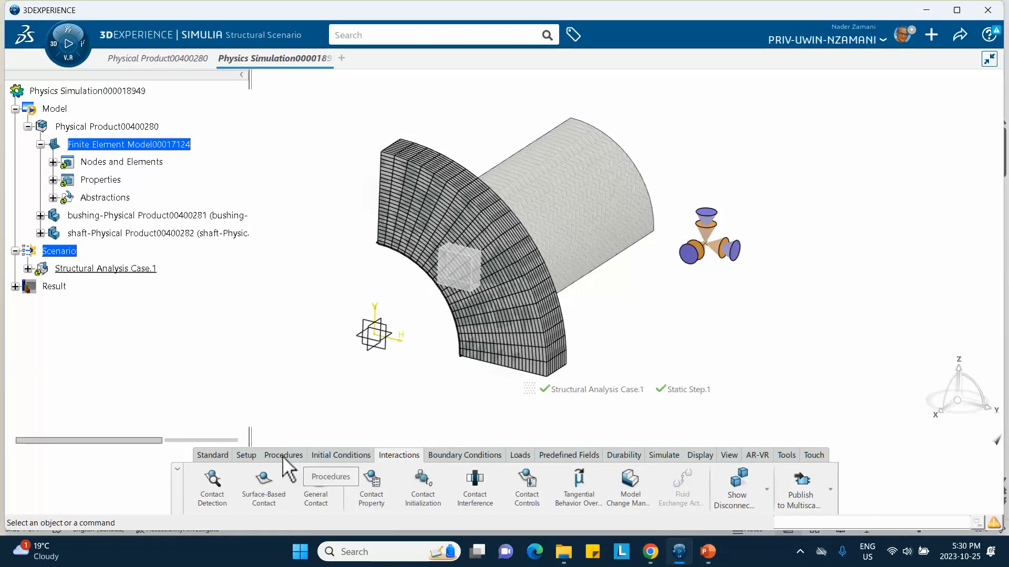
Step: Create a contact property named my-friction-Contact Property.1 with Coulomb friction and a friction coefficient of 0.1
{"action": "left_click", "coordinate": [376, 486]}
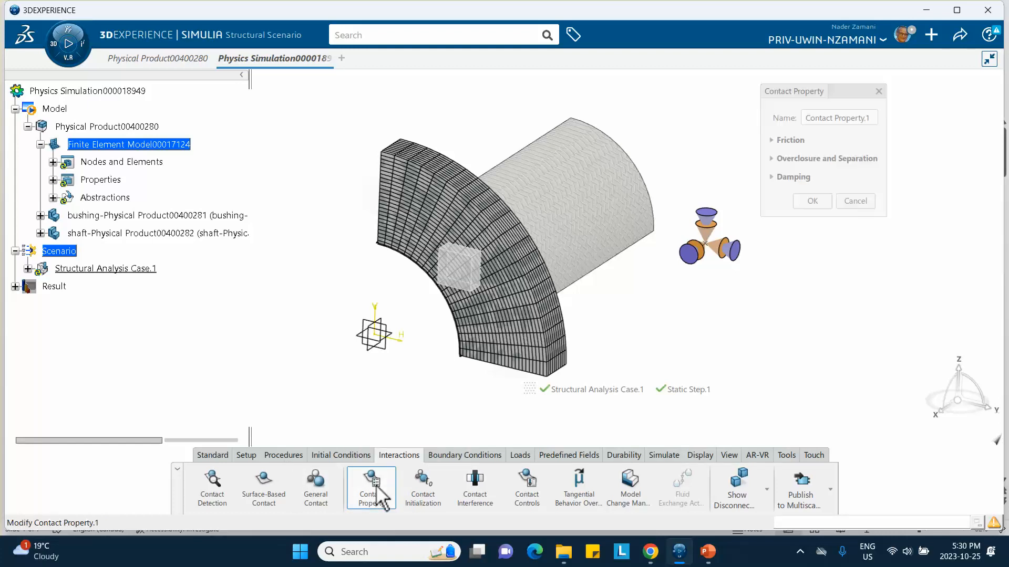
{"action": "triple_click", "coordinate": [805, 120]}
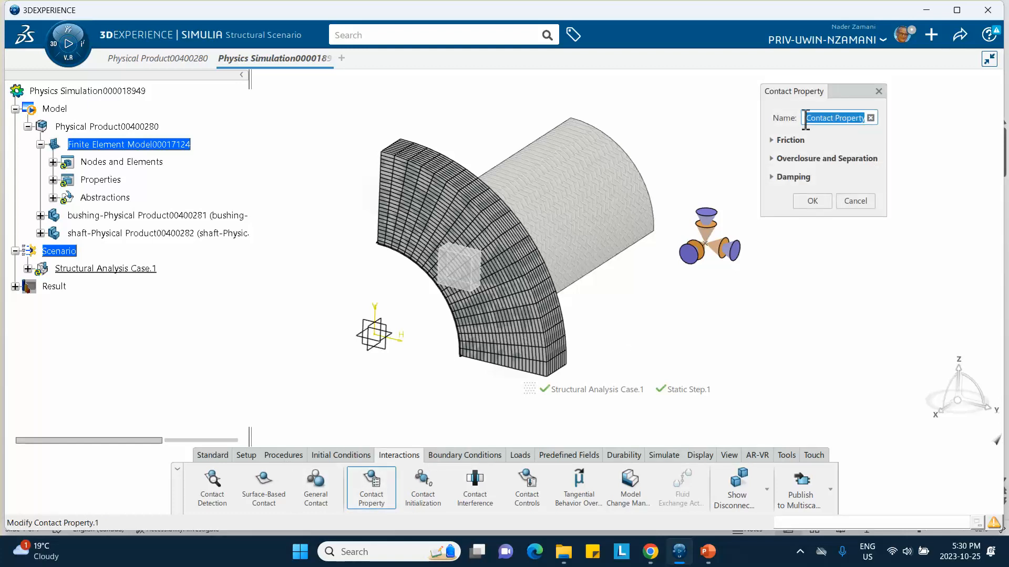
{"action": "left_click", "coordinate": [804, 120]}
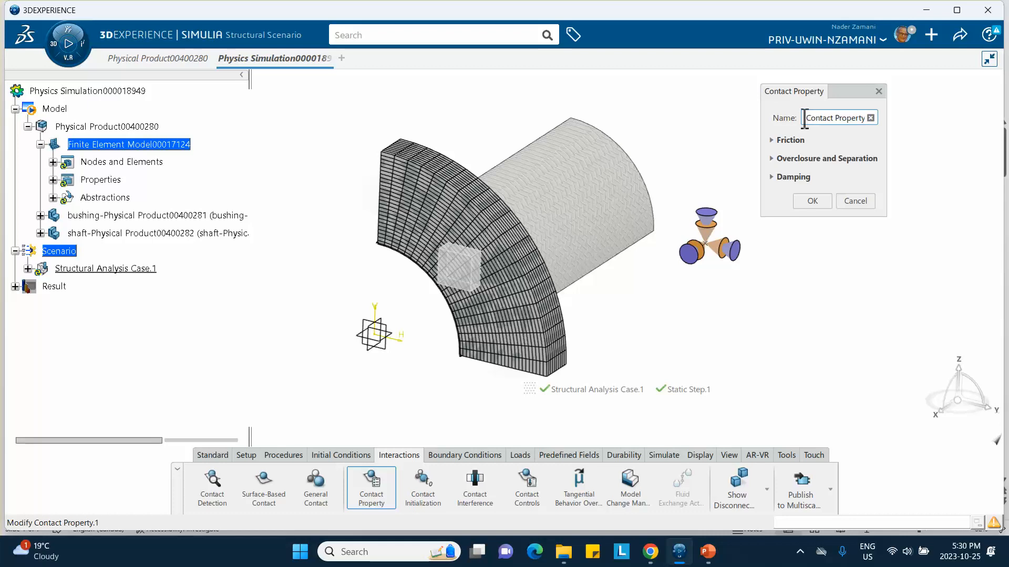
{"action": "type", "text": "my-friction-Contact"}
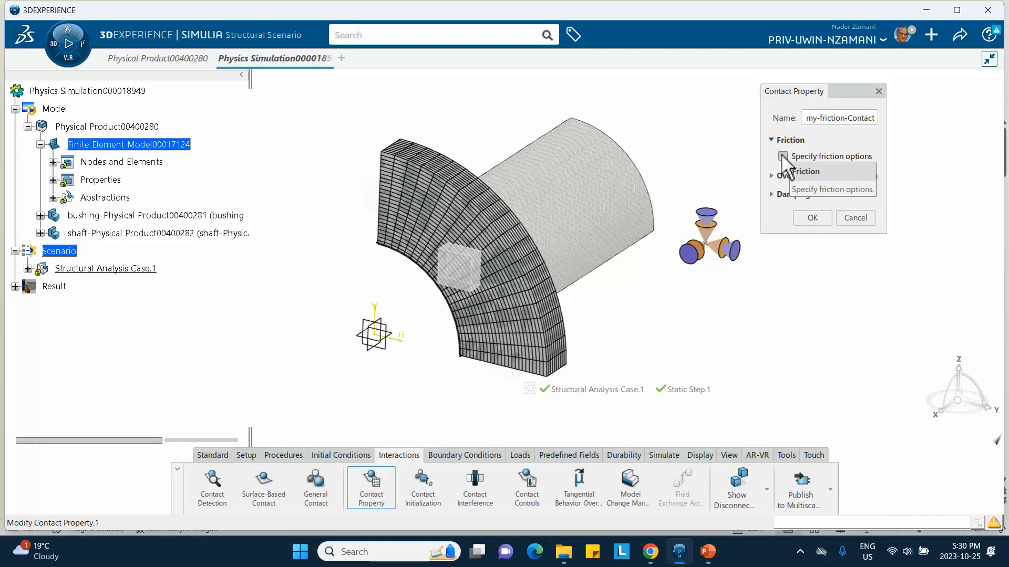
{"action": "left_click", "coordinate": [782, 155]}
{"action": "double_click", "coordinate": [766, 268]}
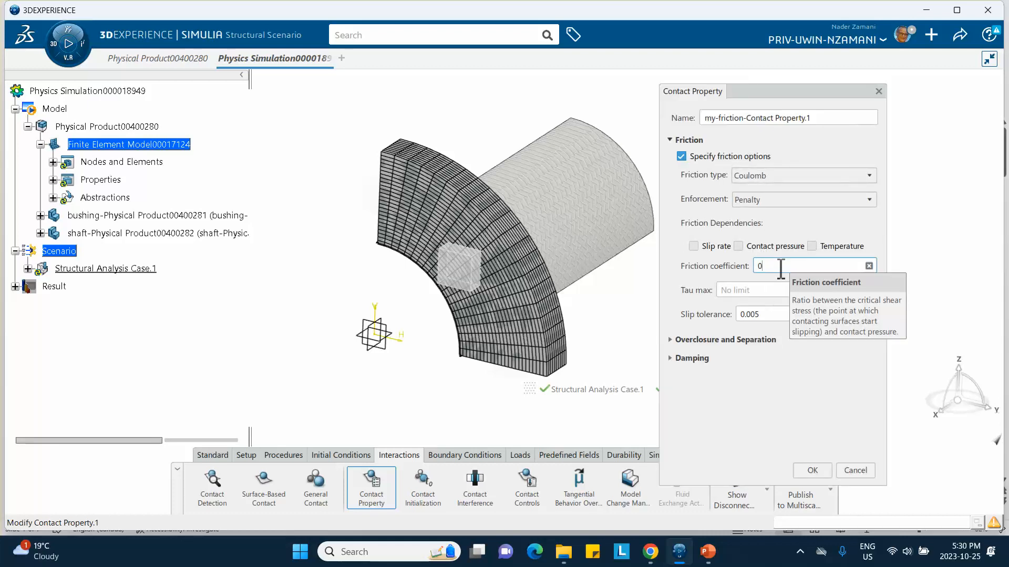
{"action": "type", "text": "0.1"}
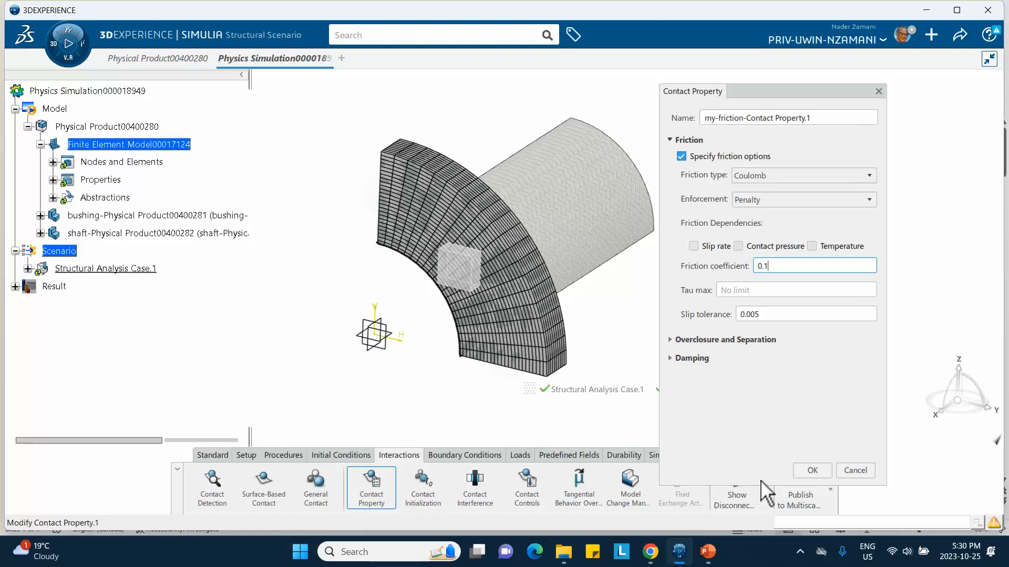
{"action": "left_click", "coordinate": [812, 471]}
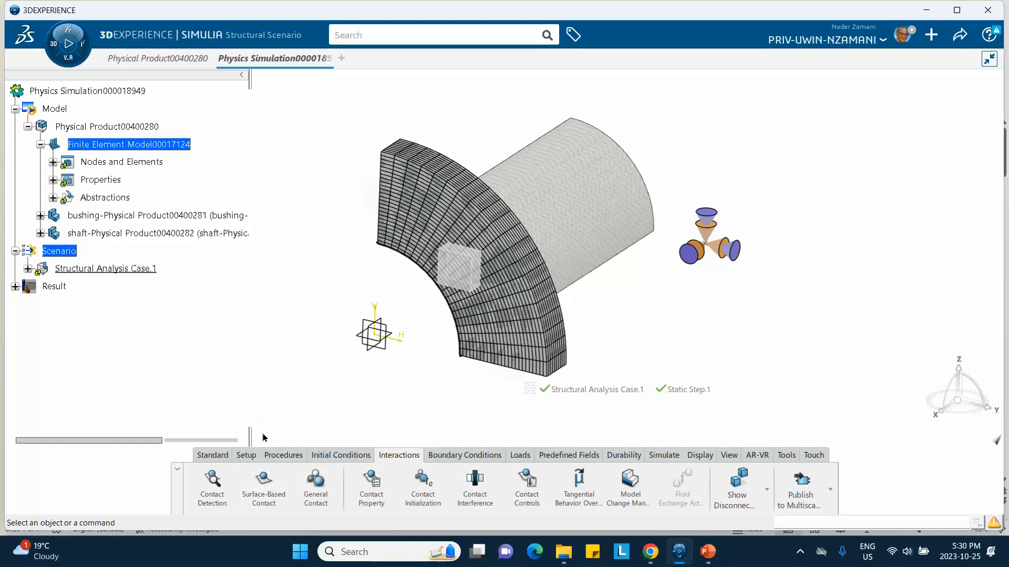
{"action": "left_click", "coordinate": [263, 487]}
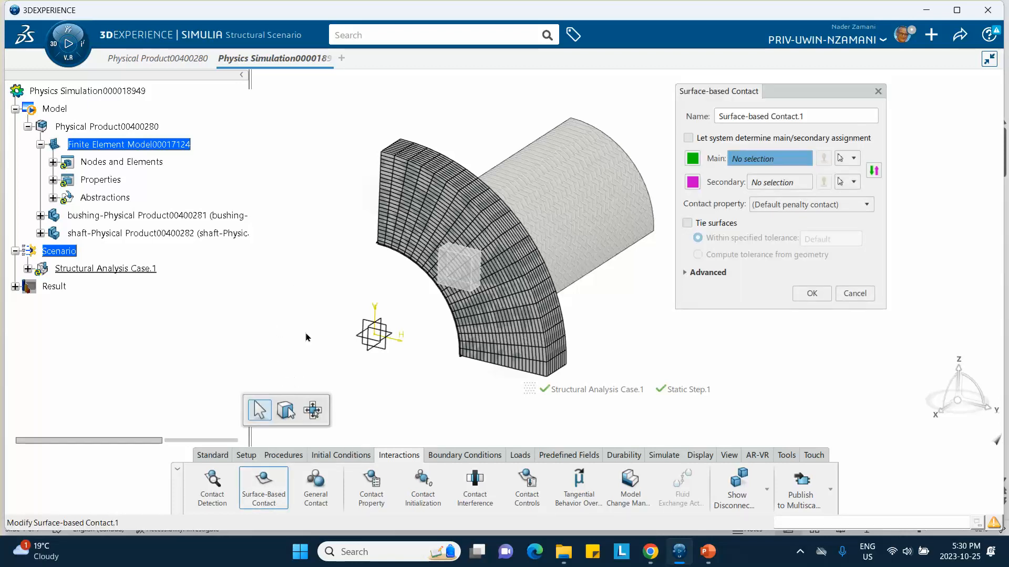
{"action": "middle_click_drag", "start_coordinate": [325, 297], "coordinate": [272, 301]}
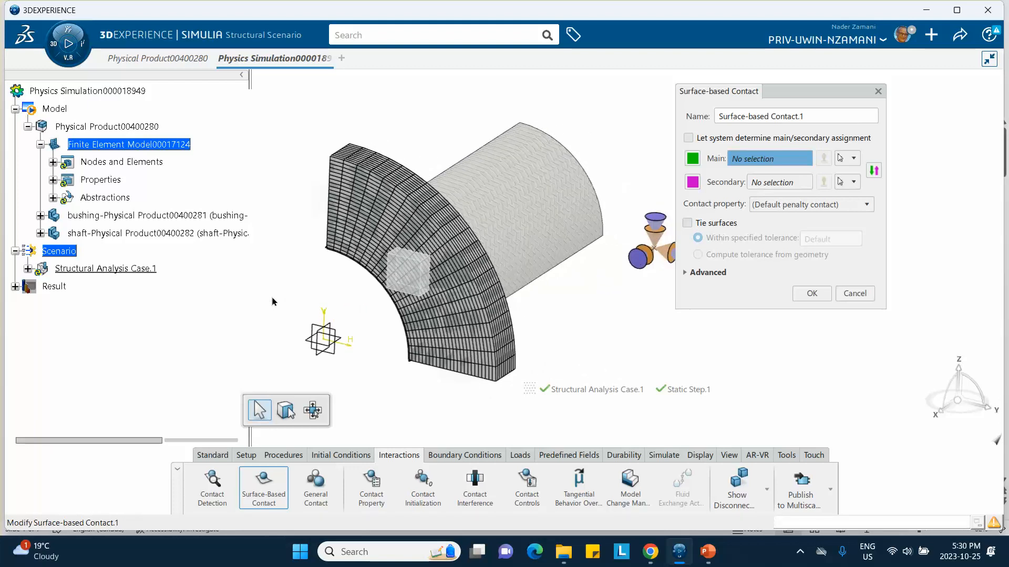
{"action": "left_click", "coordinate": [515, 212]}
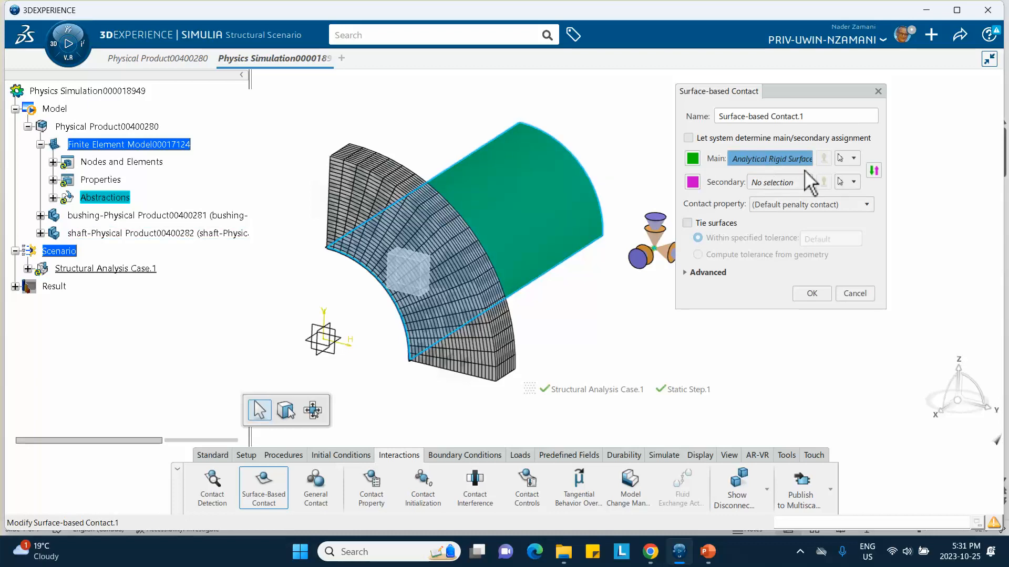
{"action": "right_click", "coordinate": [765, 164]}
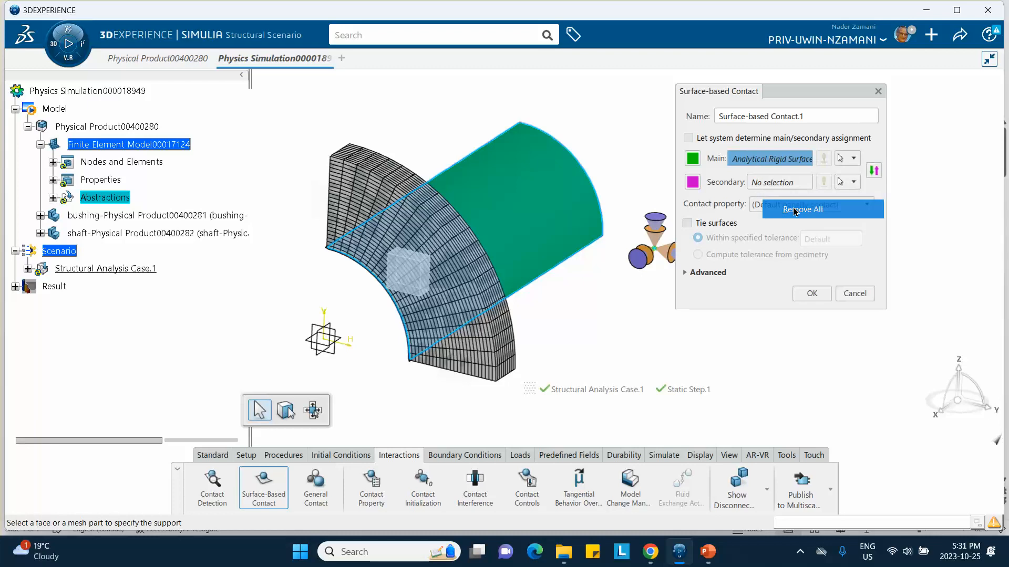
{"action": "left_click", "coordinate": [802, 209]}
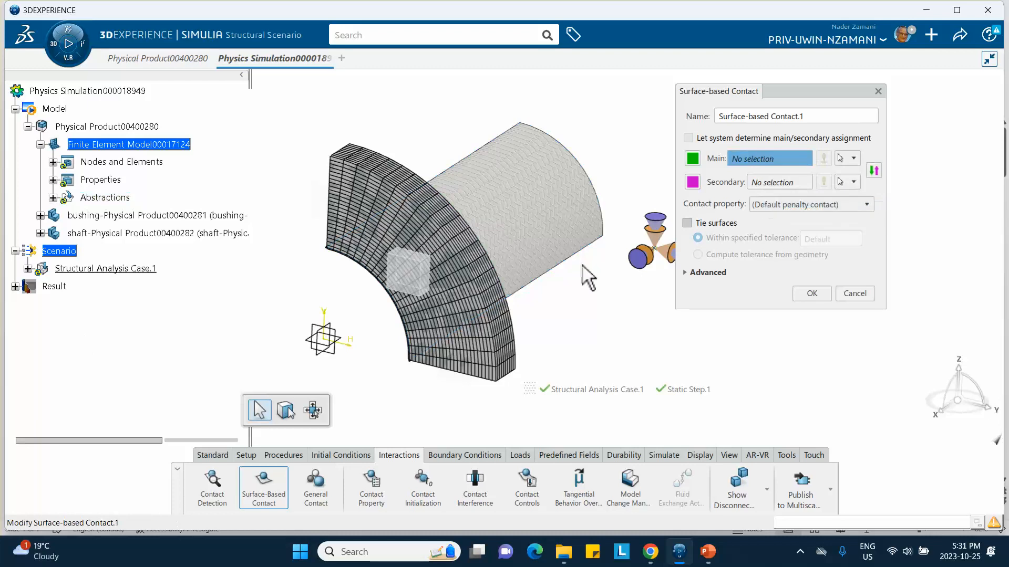
{"action": "left_click", "coordinate": [40, 234]}
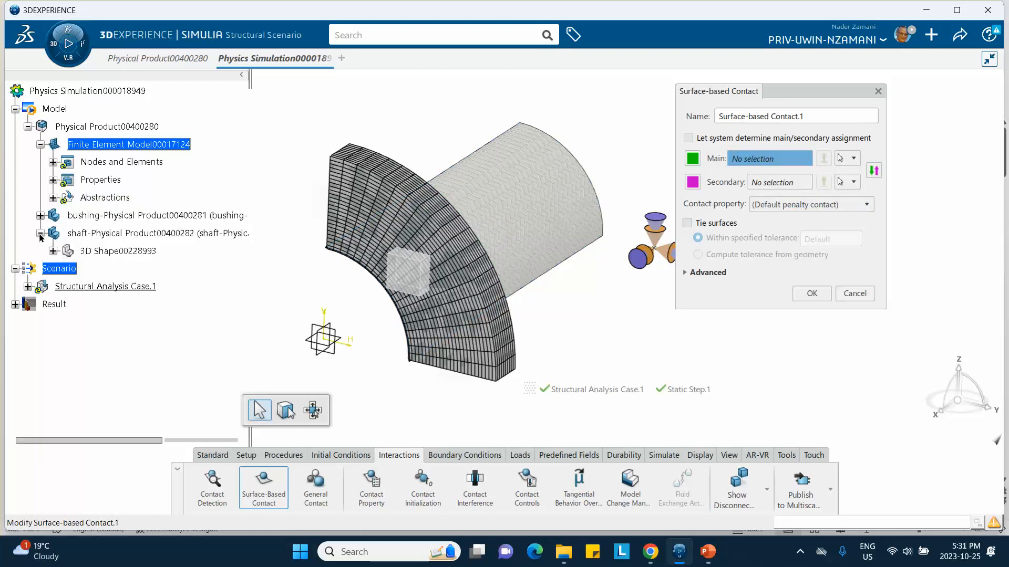
{"action": "left_click", "coordinate": [53, 251]}
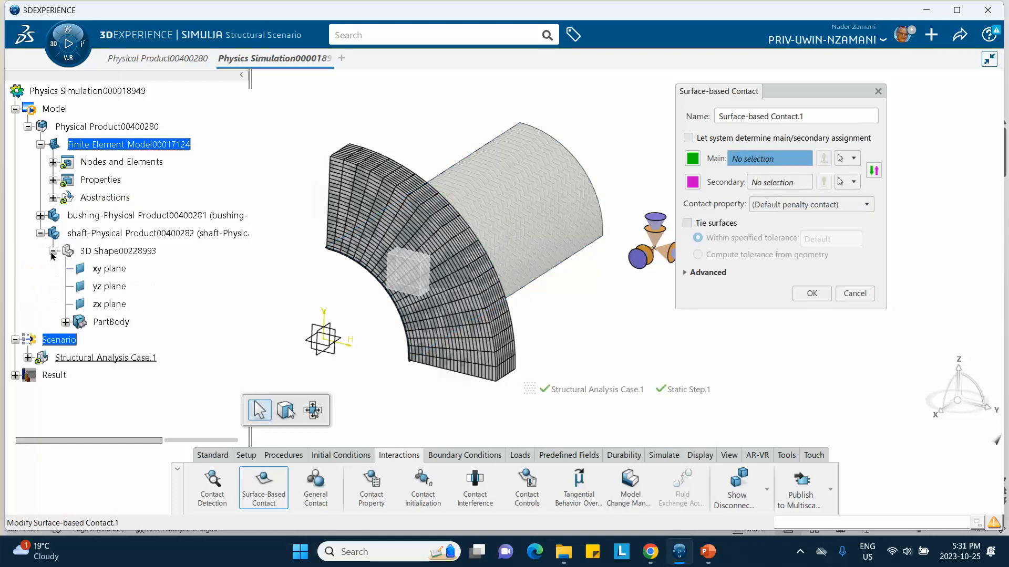
{"action": "left_click", "coordinate": [66, 322]}
{"action": "left_click", "coordinate": [132, 358]}
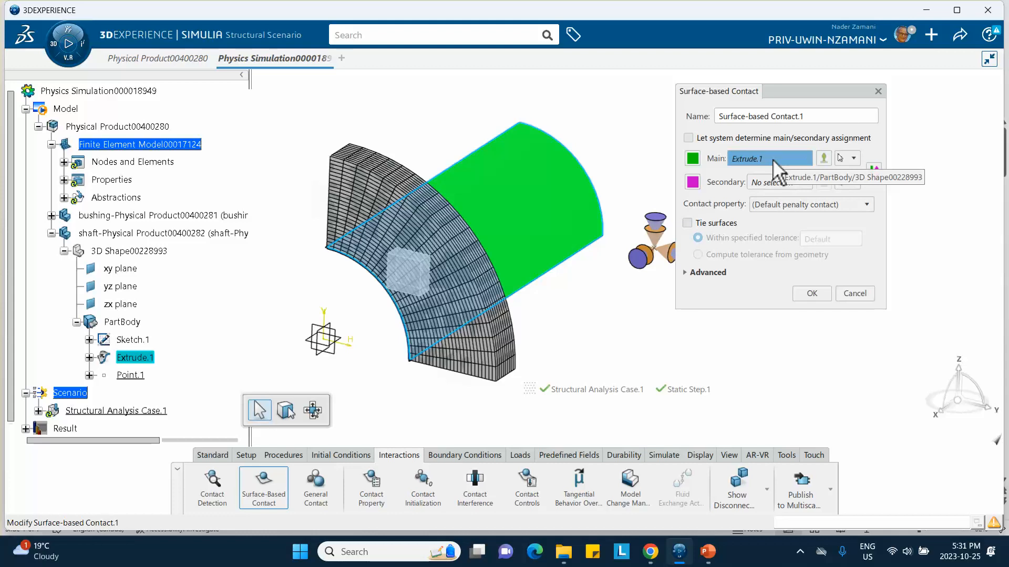
{"action": "left_click", "coordinate": [863, 297]}
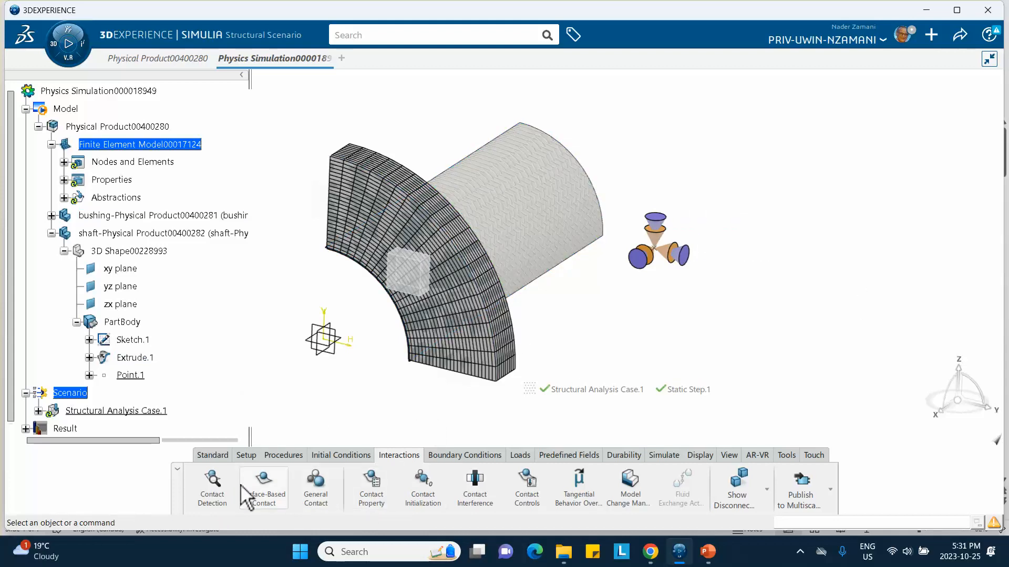
Step: Start a new surface-based contact, try picking the shaft surface directly as its main surface, and clear the trial selections
{"action": "left_click", "coordinate": [268, 496]}
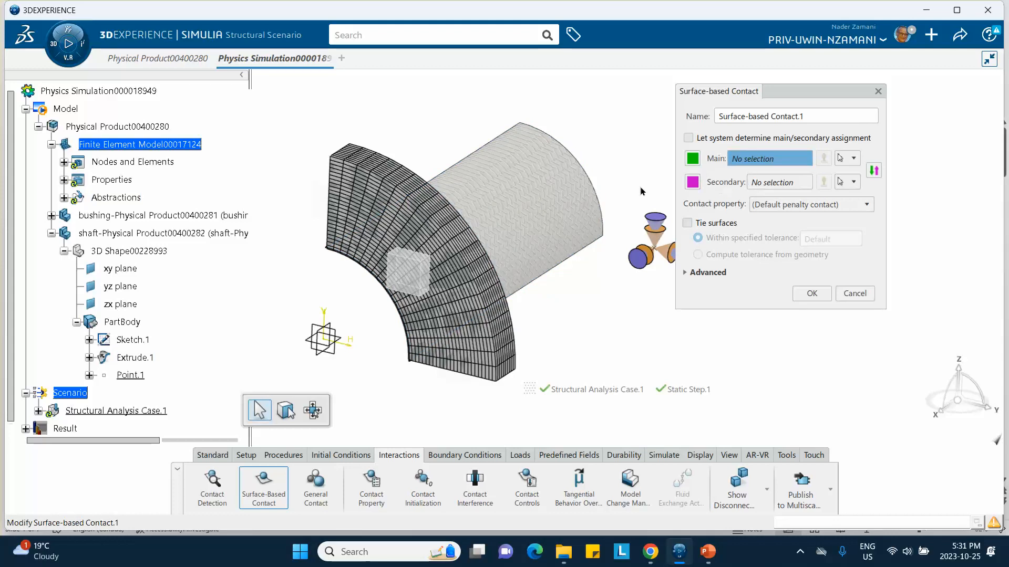
{"action": "left_click", "coordinate": [503, 229]}
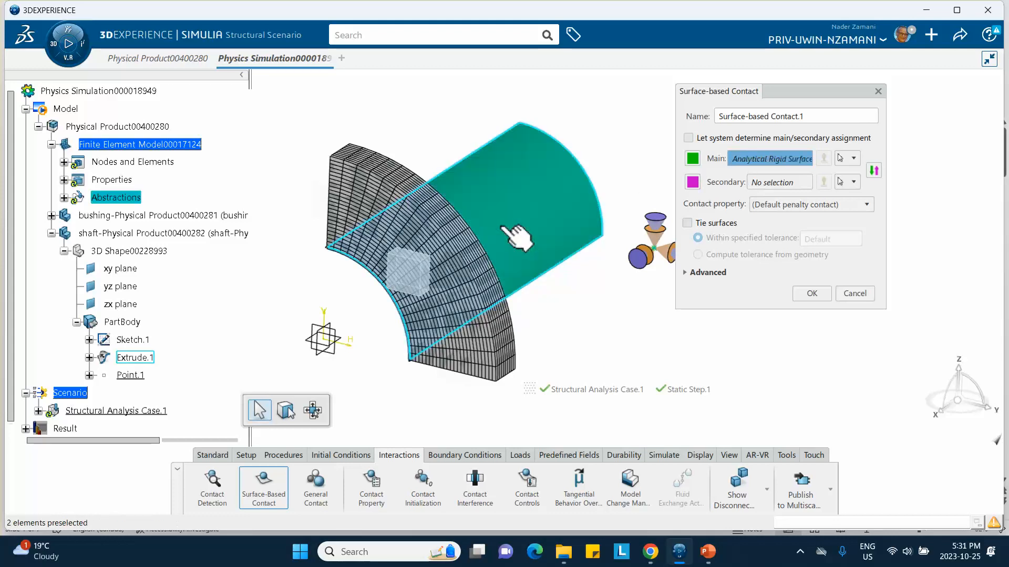
{"action": "right_click", "coordinate": [751, 161]}
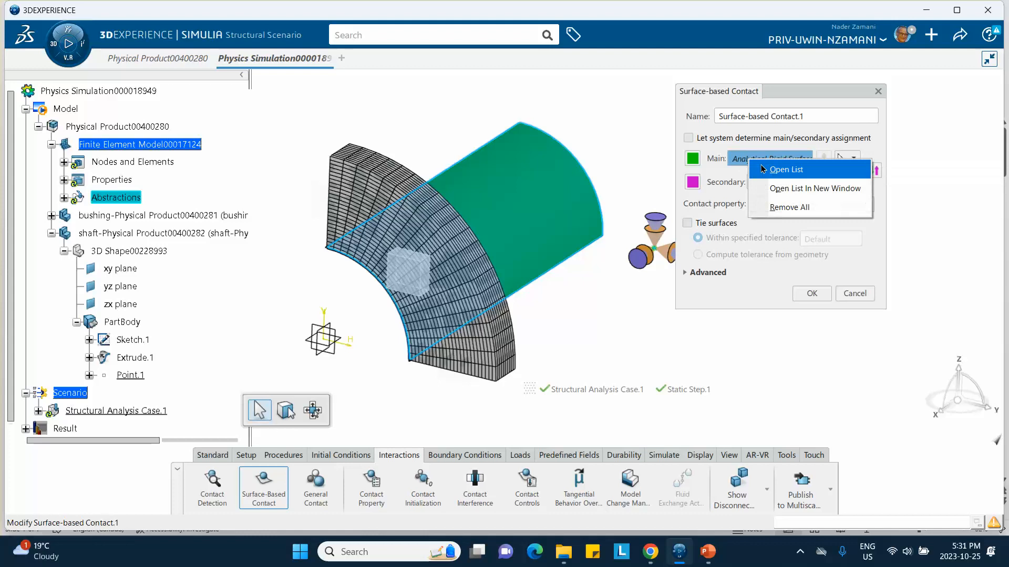
{"action": "left_click", "coordinate": [786, 208]}
{"action": "middle_click_drag", "start_coordinate": [383, 355], "coordinate": [295, 415]}
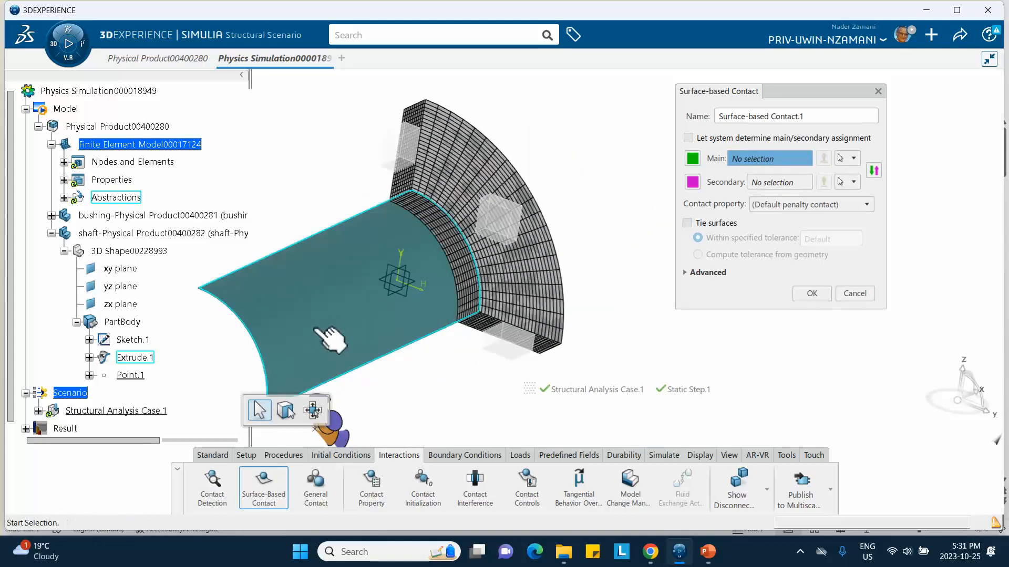
{"action": "left_click", "coordinate": [330, 338]}
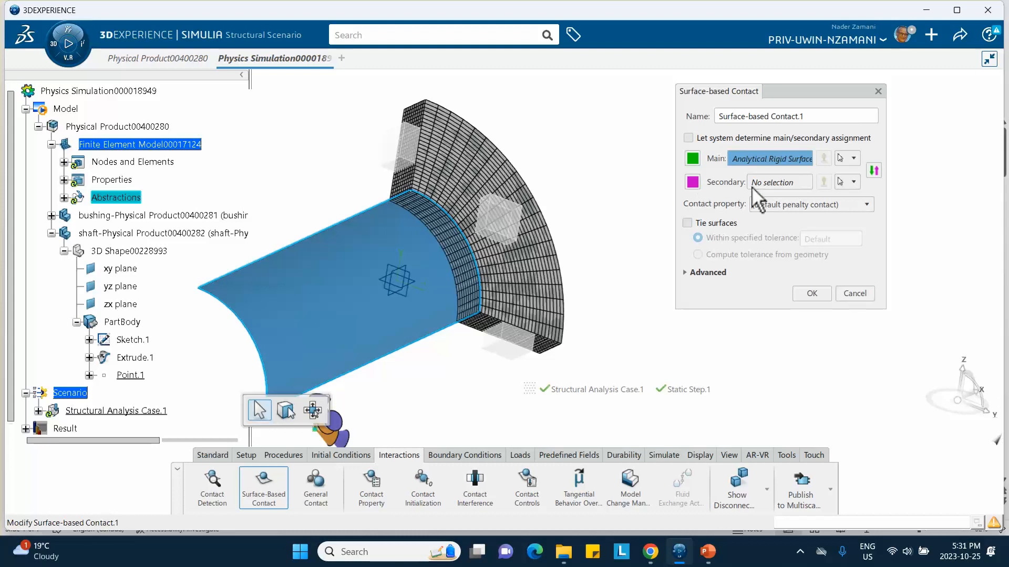
{"action": "middle_click_drag", "start_coordinate": [649, 176], "coordinate": [455, 221]}
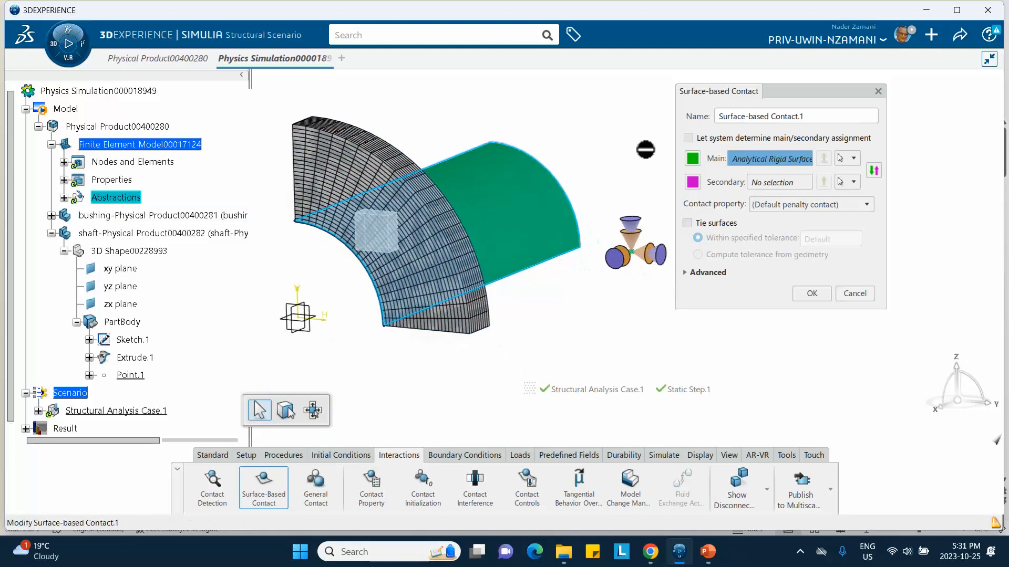
{"action": "right_click", "coordinate": [758, 158]}
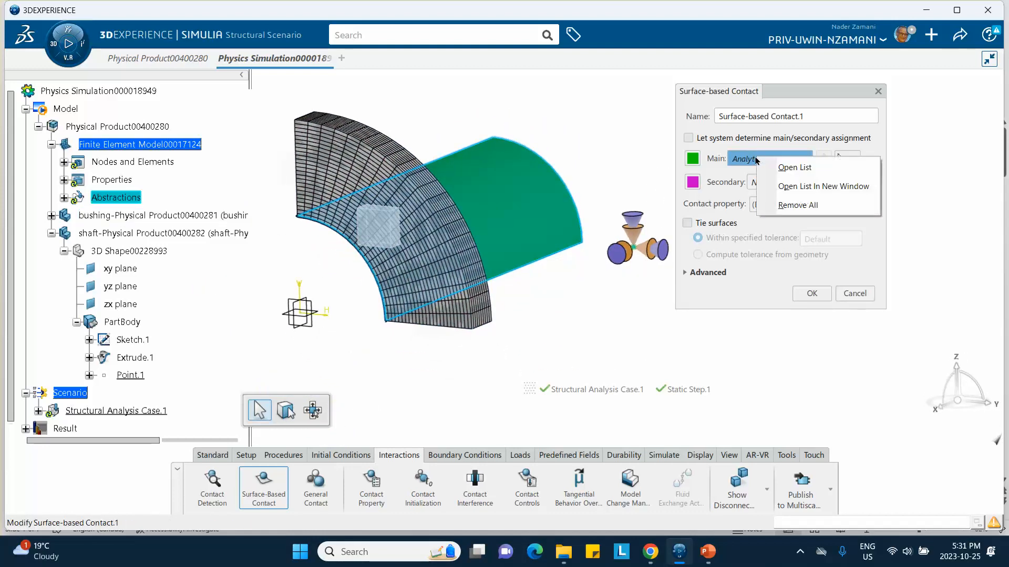
{"action": "left_click", "coordinate": [791, 205]}
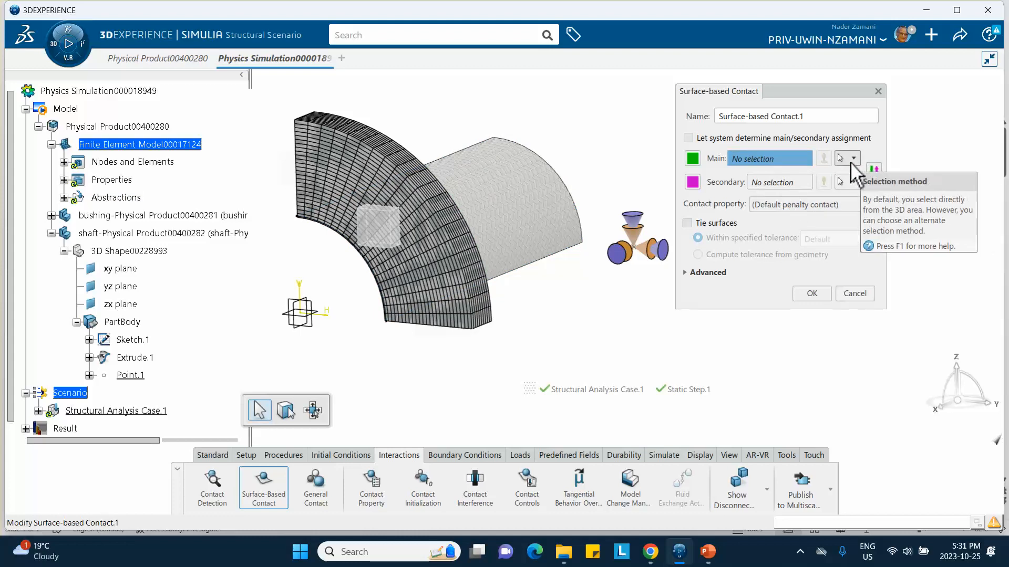
Step: Assign Analytical Rigid Surface.1 as the contact's main surface by choosing it as an FEM feature
{"action": "right_click", "coordinate": [807, 159]}
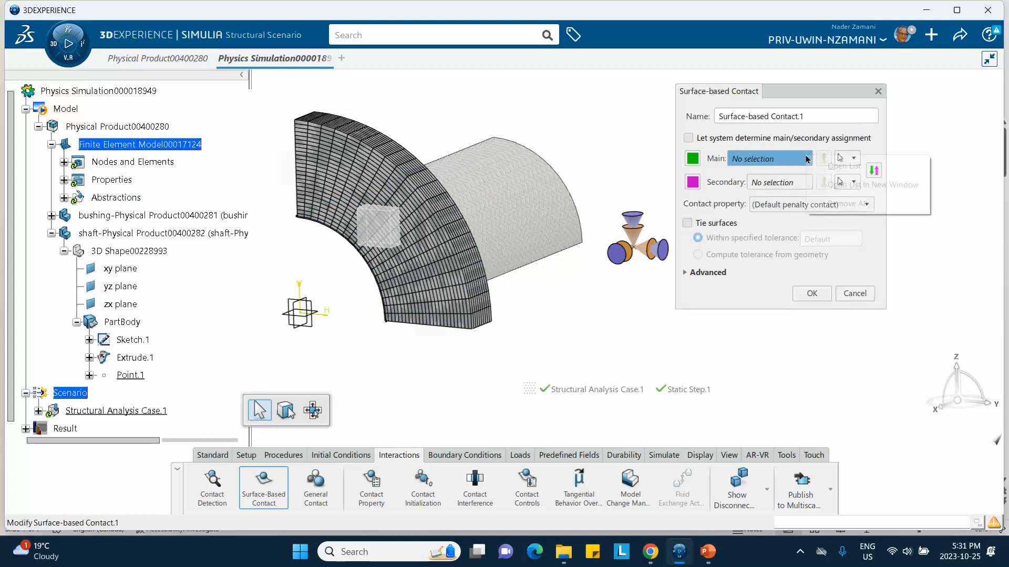
{"action": "left_click", "coordinate": [821, 163]}
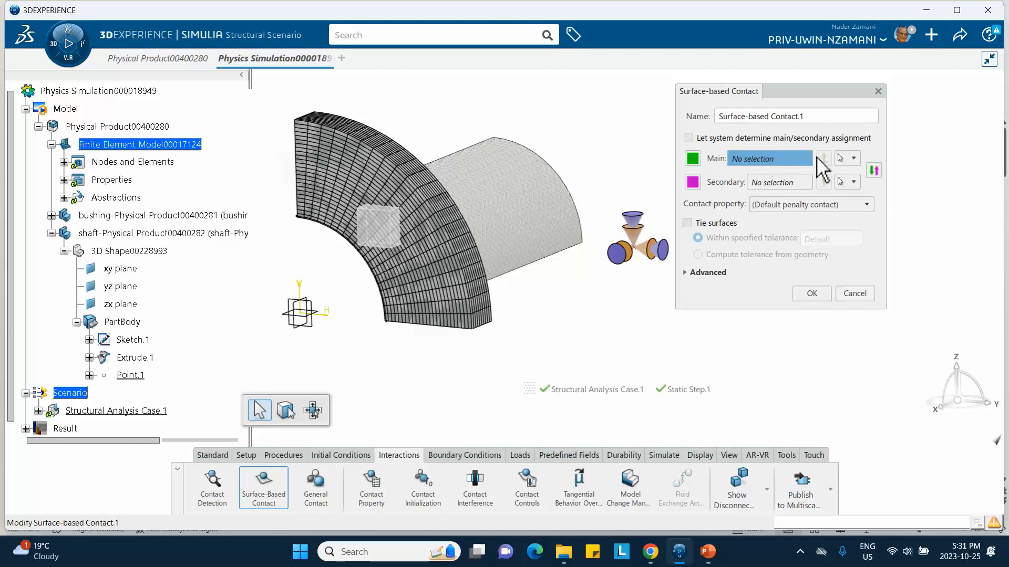
{"action": "left_click", "coordinate": [851, 158]}
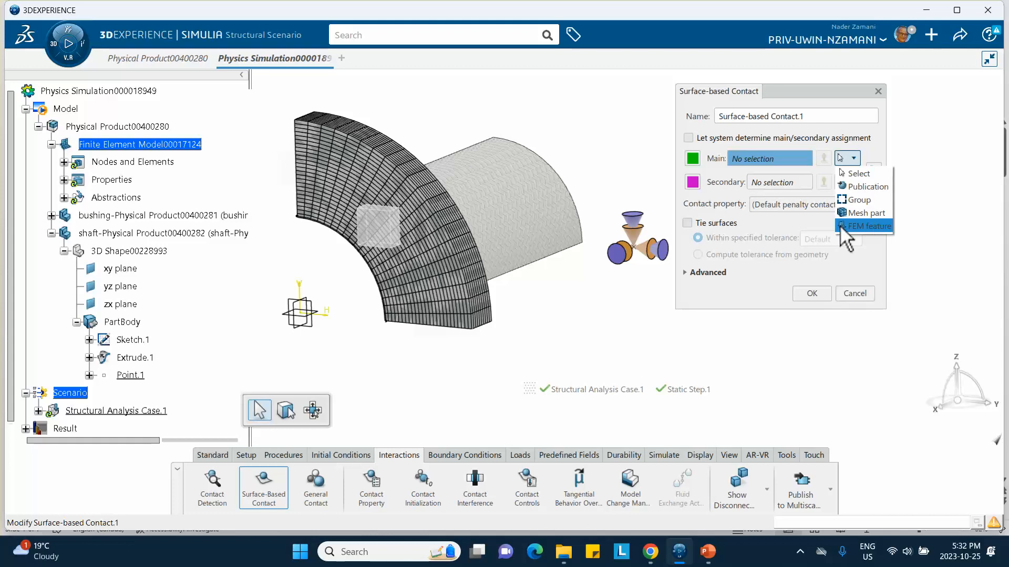
{"action": "left_click", "coordinate": [859, 224]}
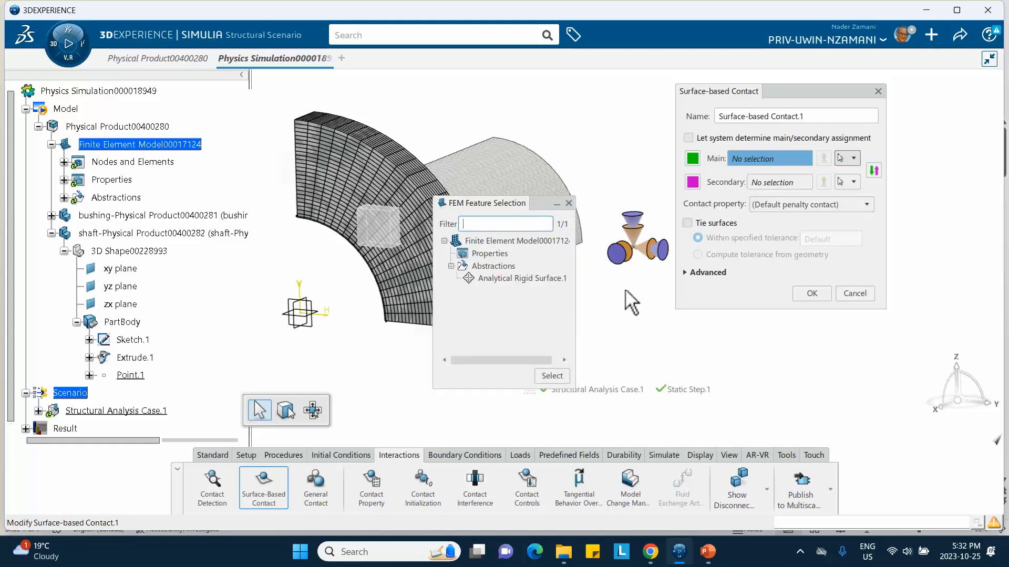
{"action": "double_click", "coordinate": [507, 282]}
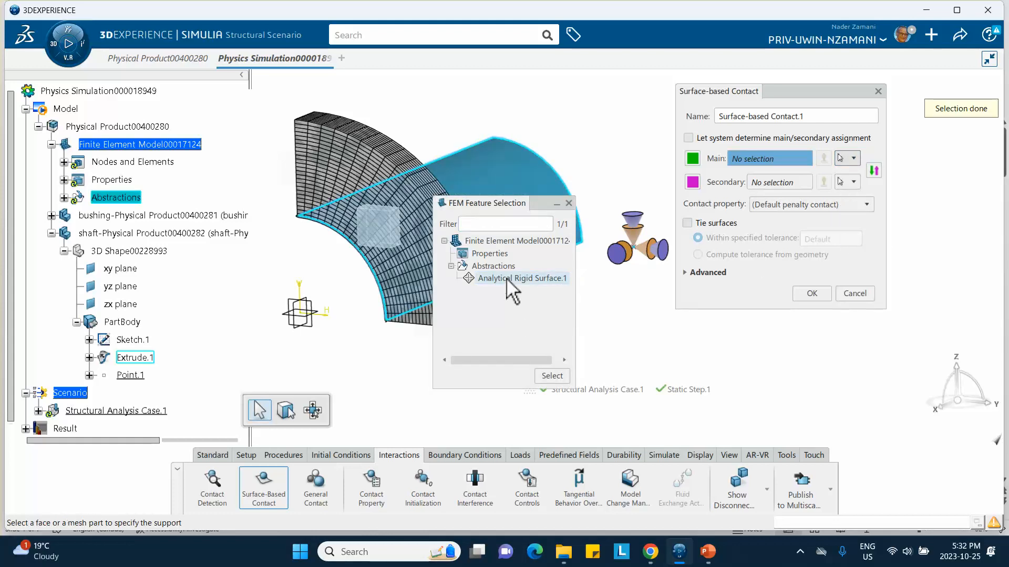
{"action": "left_click", "coordinate": [811, 296]}
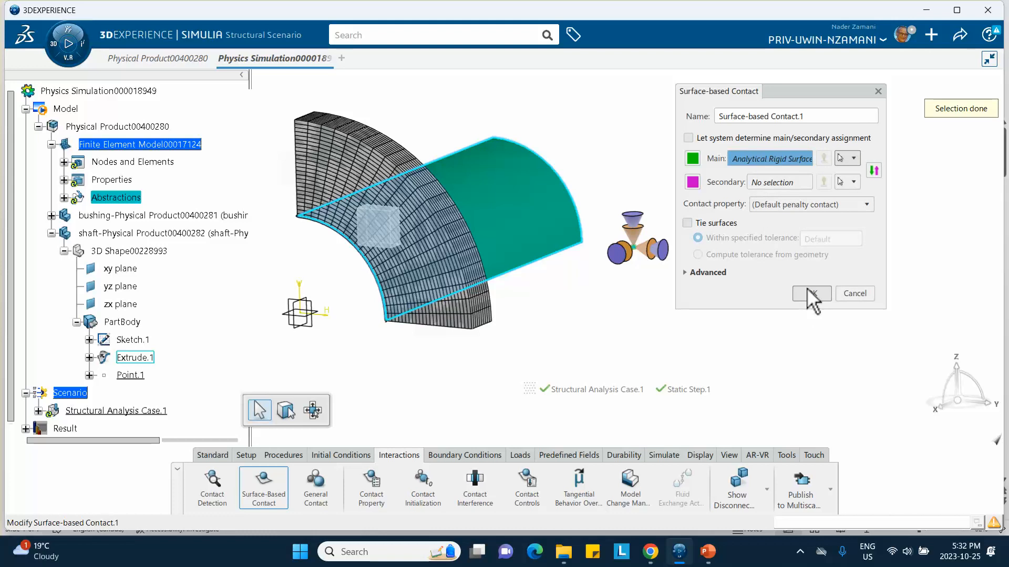
Step: Assign the bushing's inner cylindrical face as the contact's secondary surface and finish Surface-based Contact.1 with the default penalty contact property
{"action": "left_click", "coordinate": [778, 182]}
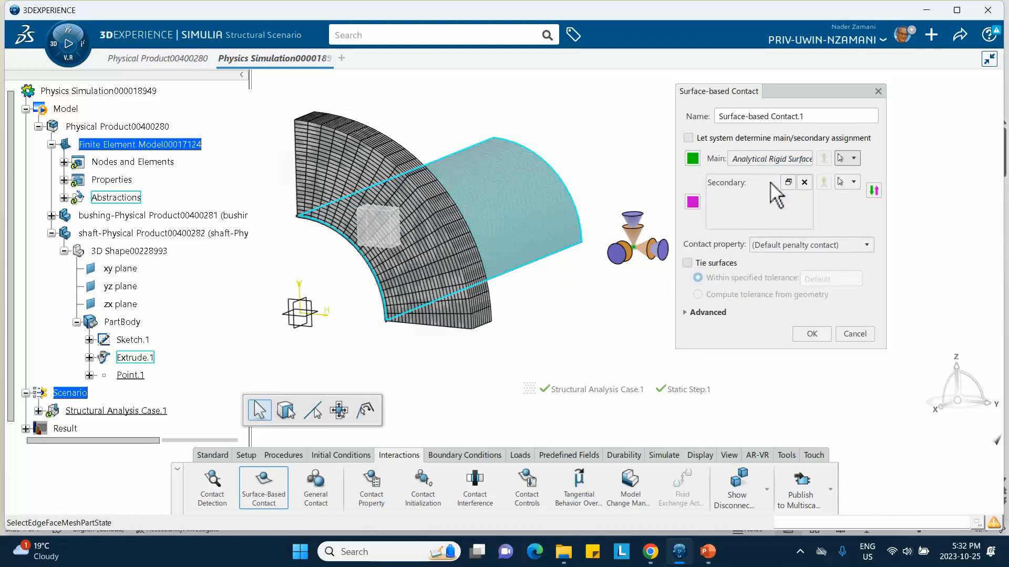
{"action": "left_click", "coordinate": [804, 182]}
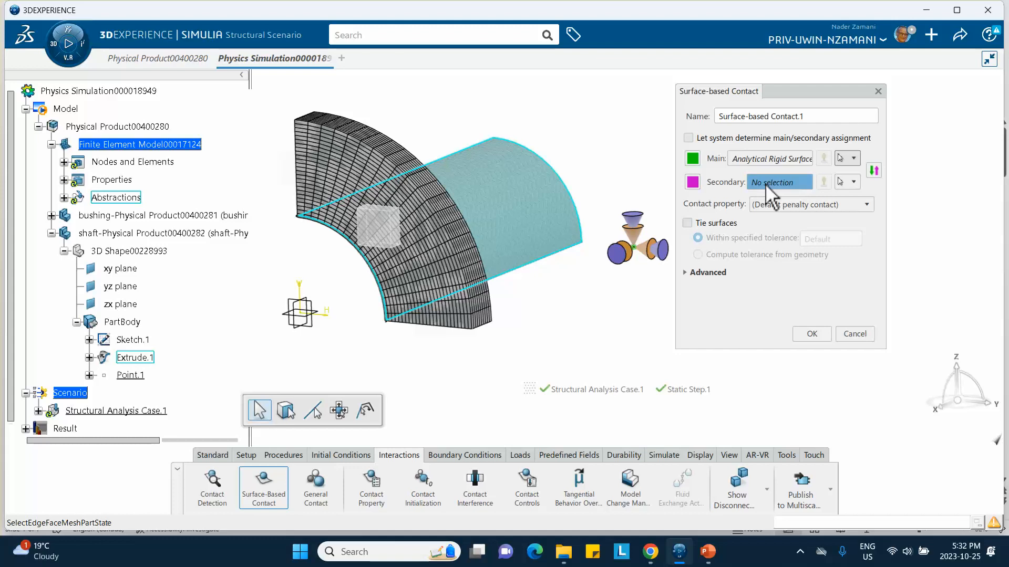
{"action": "middle_click_drag", "start_coordinate": [366, 329], "coordinate": [489, 196]}
{"action": "left_click", "coordinate": [486, 203]}
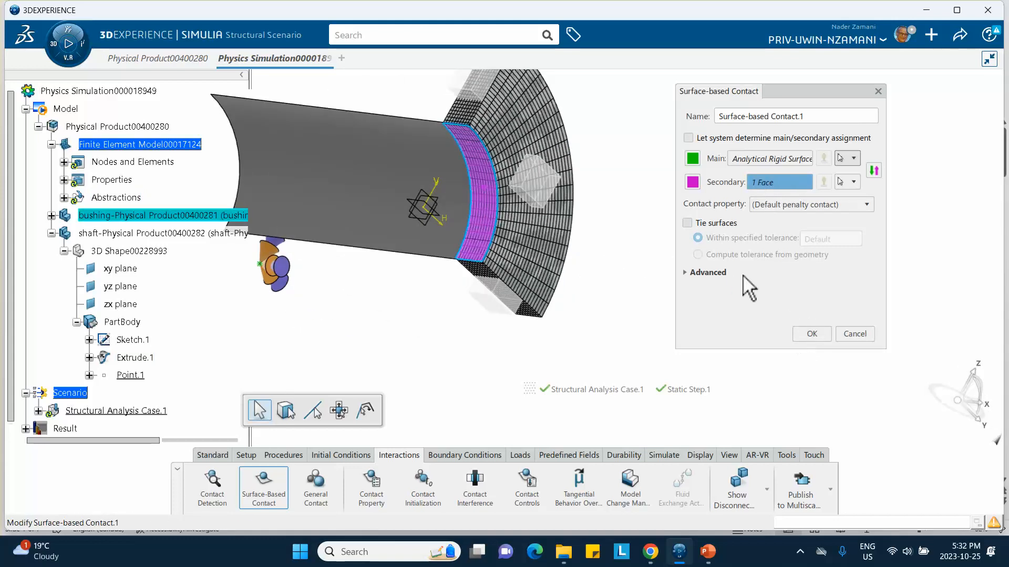
{"action": "left_click", "coordinate": [809, 334]}
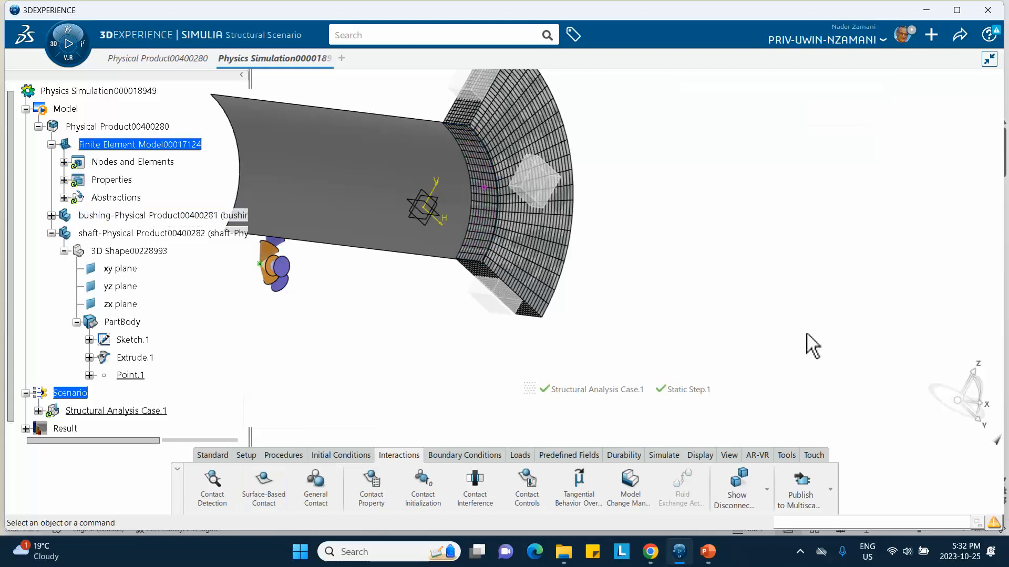
{"action": "middle_click_drag", "start_coordinate": [735, 227], "coordinate": [421, 315]}
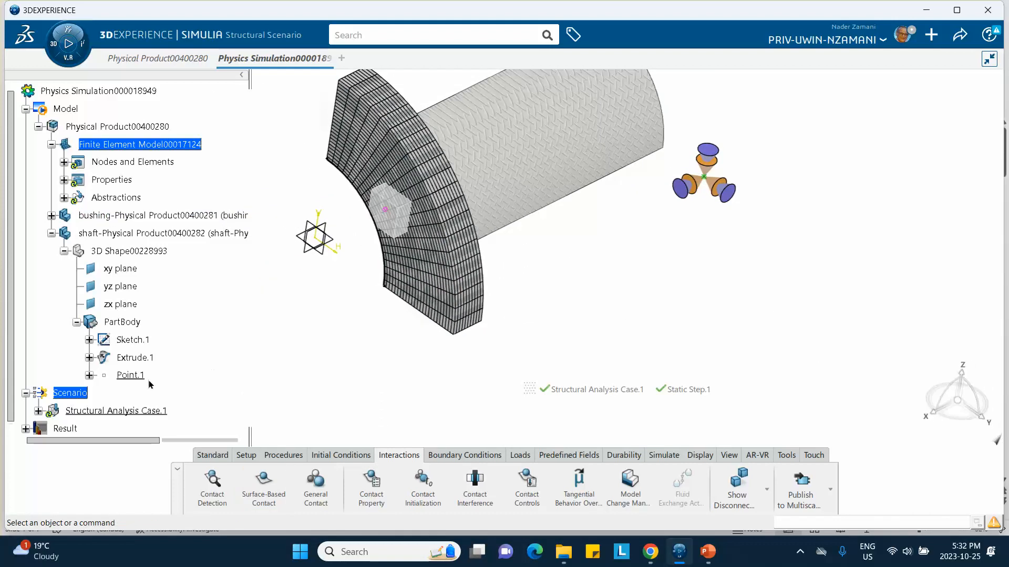
Step: Create a contact interference with automatic shrink fit on Surface-based Contact.1, checking the Contact Interference tool on the PowerPoint title slide meanwhile
{"action": "scroll", "coordinate": [138, 367], "scroll_direction": "down", "scroll_amount": 3}
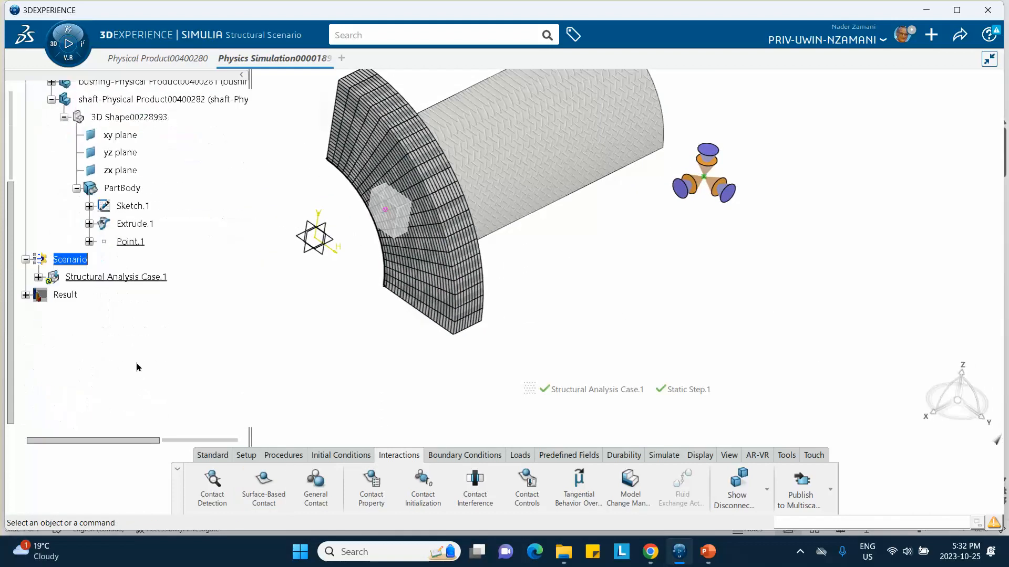
{"action": "left_click", "coordinate": [38, 277]}
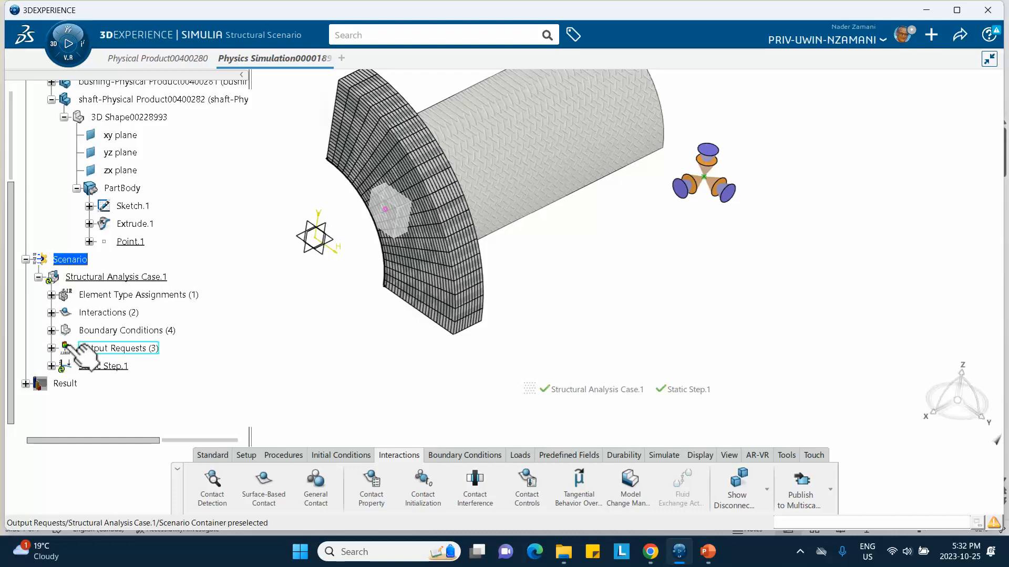
{"action": "left_click", "coordinate": [52, 314]}
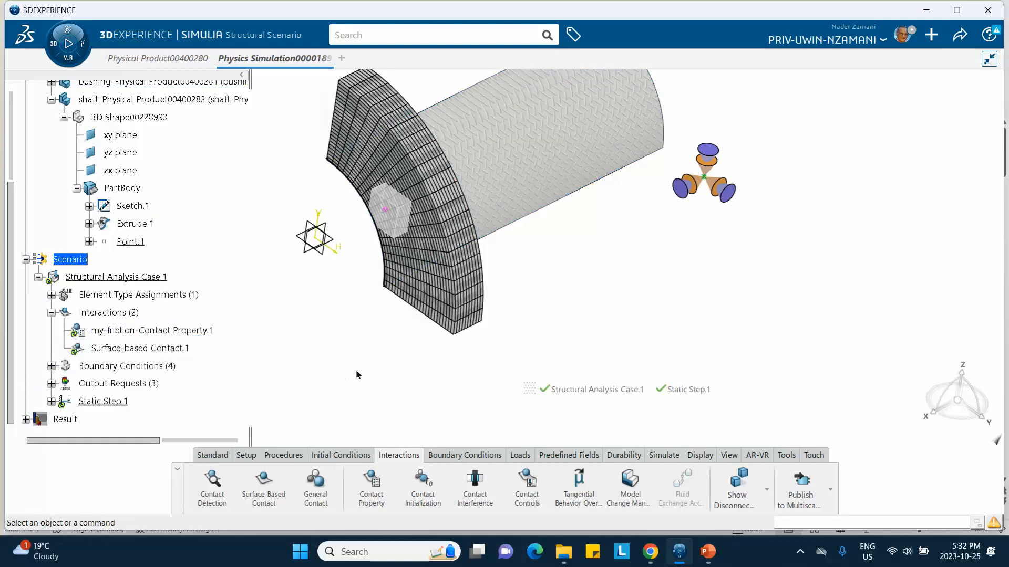
{"action": "left_click", "coordinate": [477, 488]}
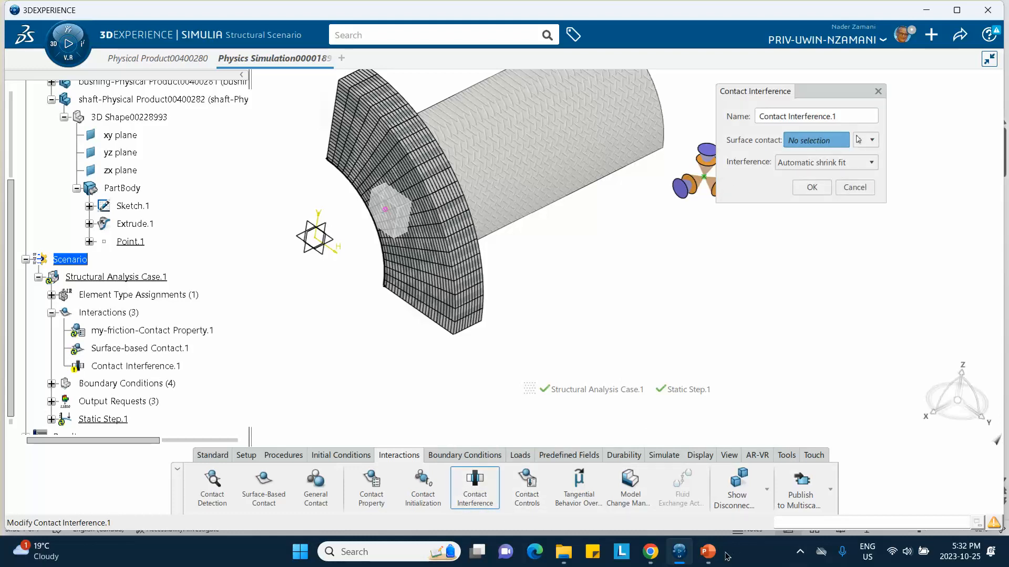
{"action": "left_click", "coordinate": [707, 552]}
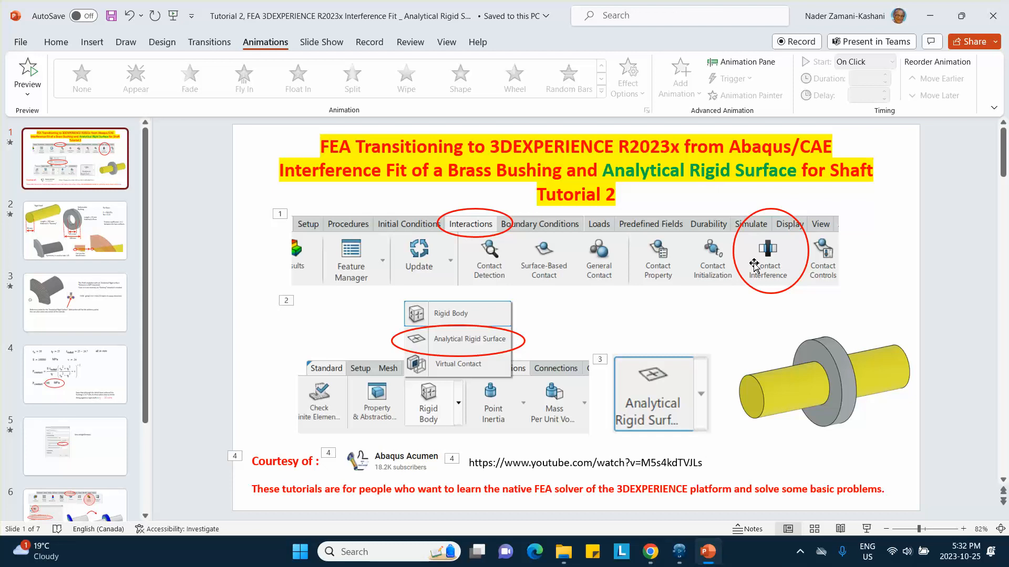
{"action": "left_click", "coordinate": [930, 16]}
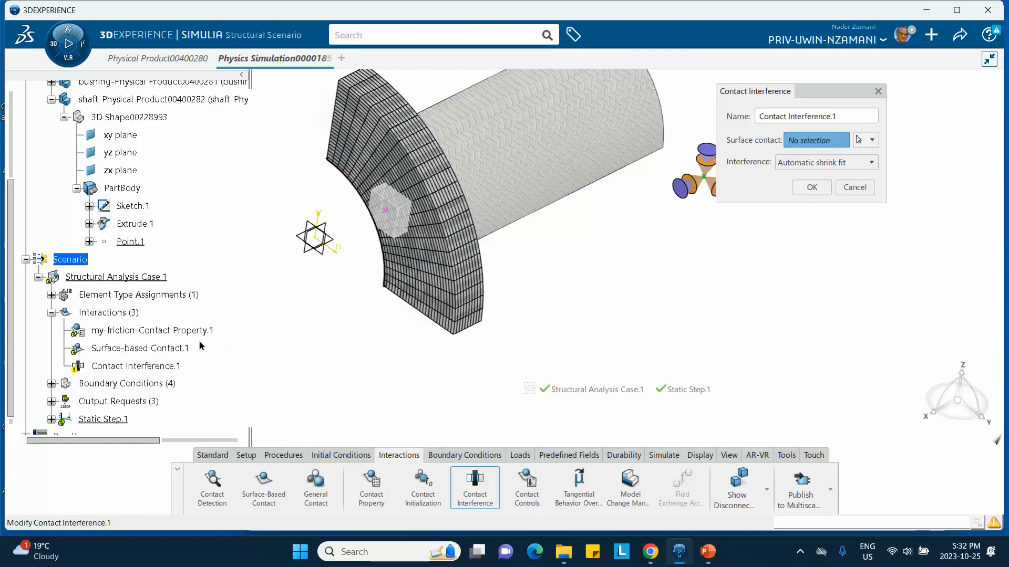
{"action": "left_click", "coordinate": [173, 348]}
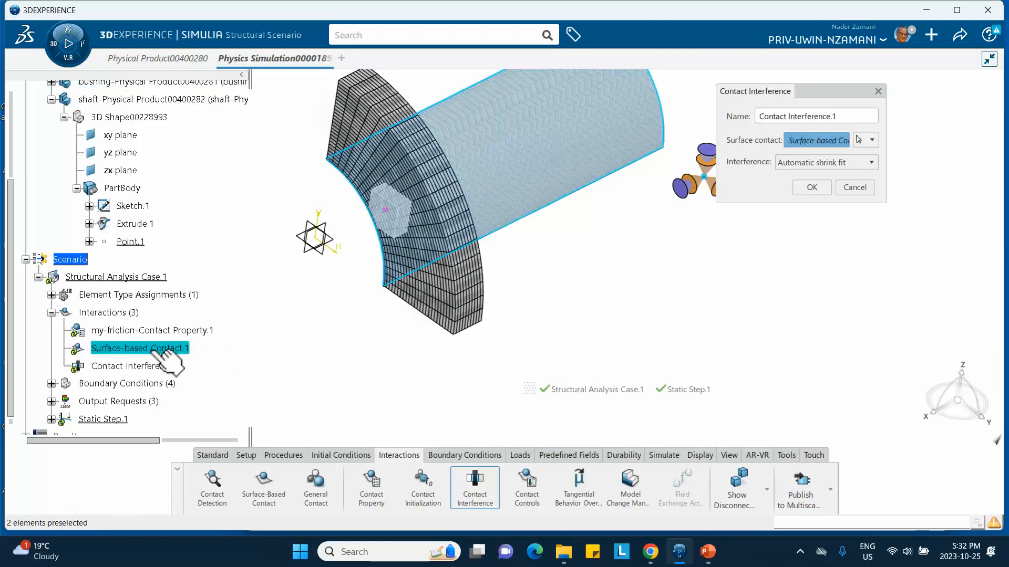
{"action": "left_click", "coordinate": [813, 188]}
{"action": "mouse_move", "coordinate": [577, 308]}
{"action": "middle_mouse_down"}
{"action": "mouse_move", "coordinate": [586, 363]}
{"action": "mouse_move", "coordinate": [581, 310]}
{"action": "middle_mouse_up"}
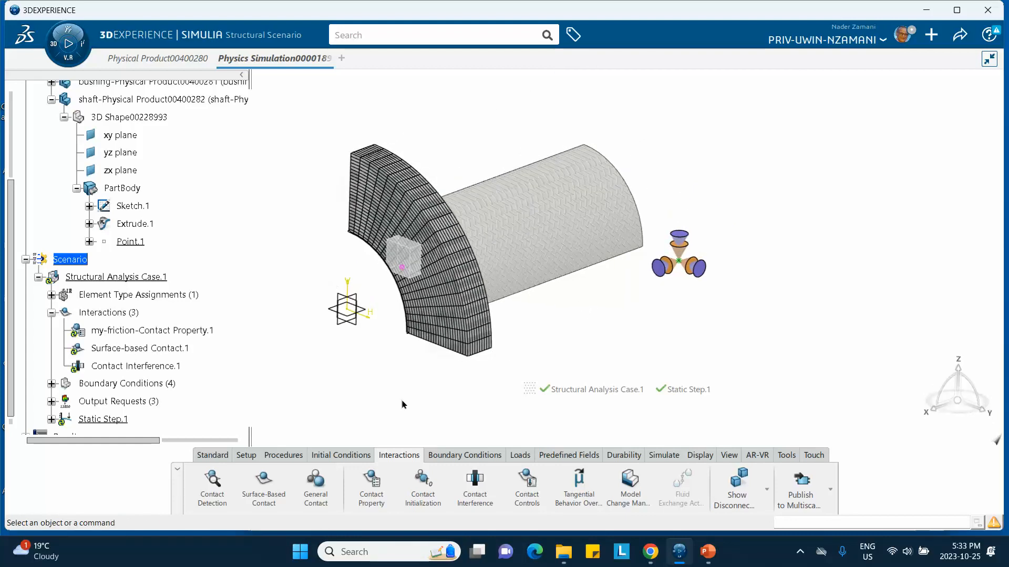
Step: Save the simulation and run the model and scenario checks
{"action": "left_click", "coordinate": [959, 35]}
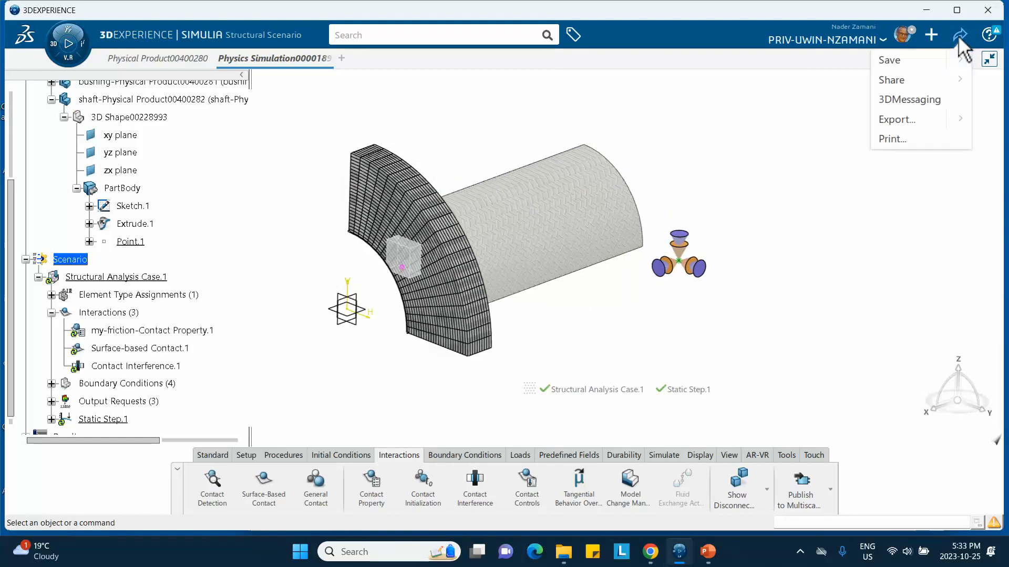
{"action": "left_click", "coordinate": [889, 60]}
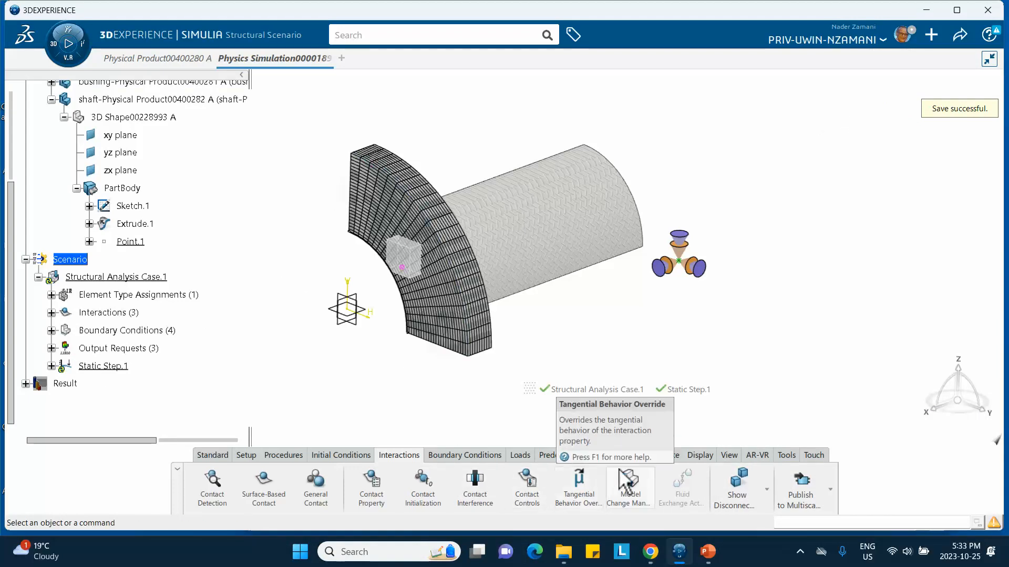
{"action": "left_click", "coordinate": [663, 456]}
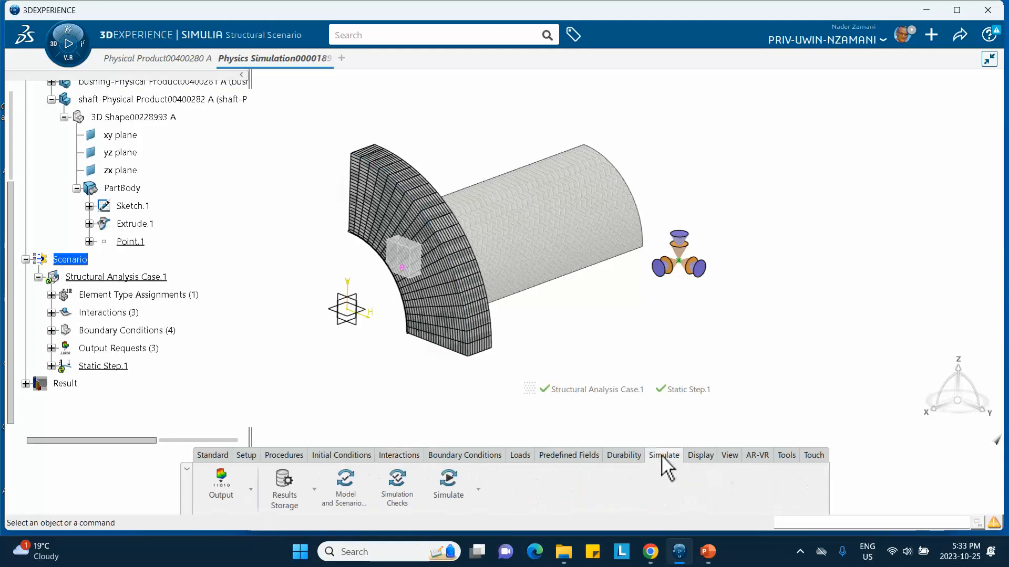
{"action": "left_click", "coordinate": [347, 487]}
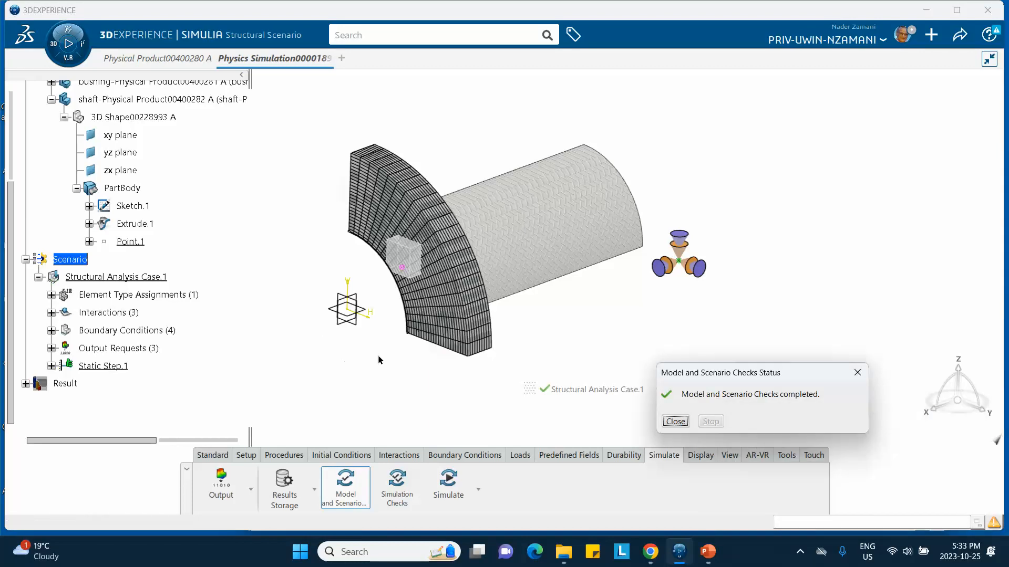
{"action": "left_click", "coordinate": [675, 422]}
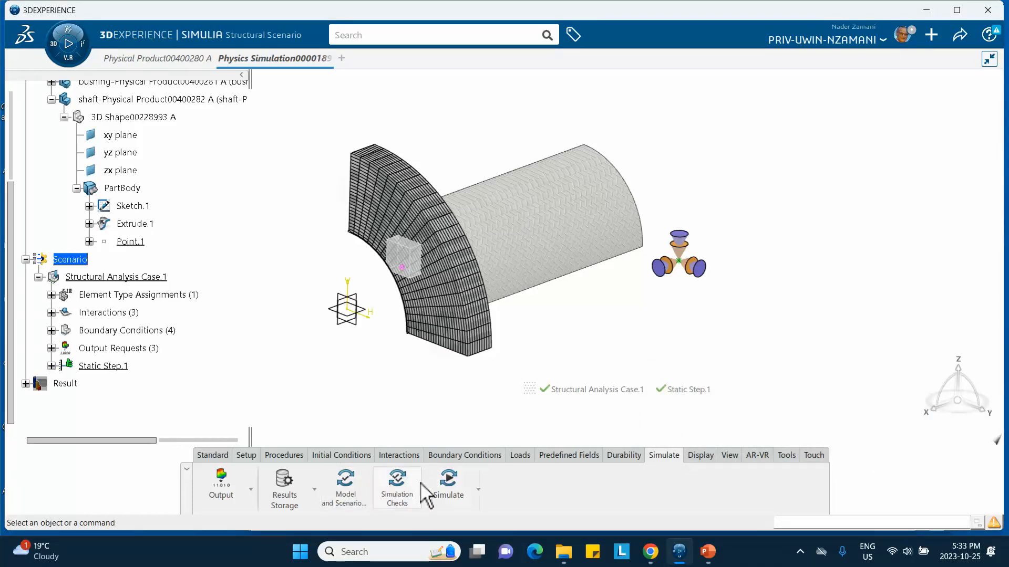
Step: Run the simulation checks for Structural Analysis Case.1 as local interactive with 4 cores, overwriting previous results, and dismiss the status report
{"action": "left_click", "coordinate": [398, 480]}
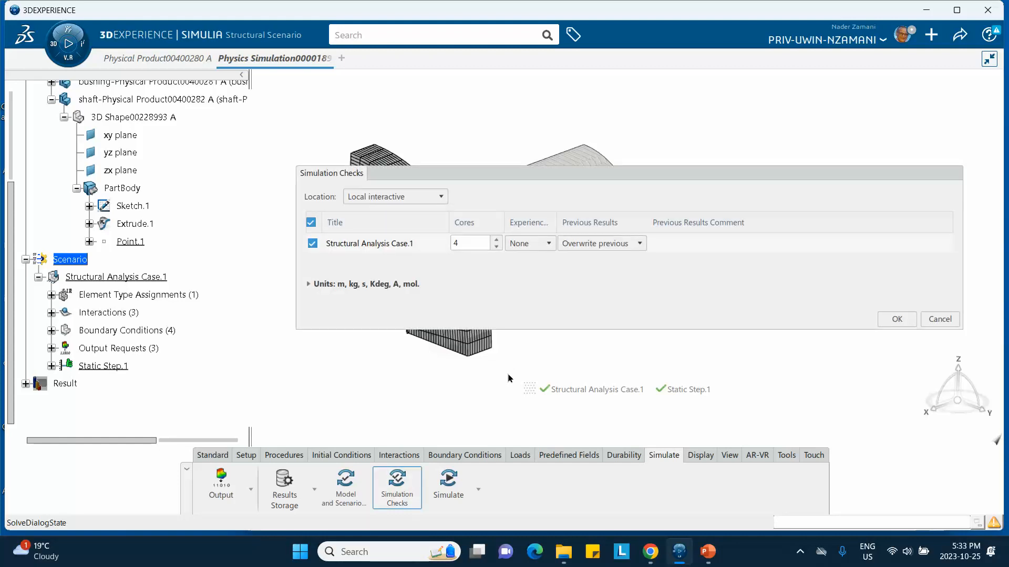
{"action": "left_click", "coordinate": [896, 320]}
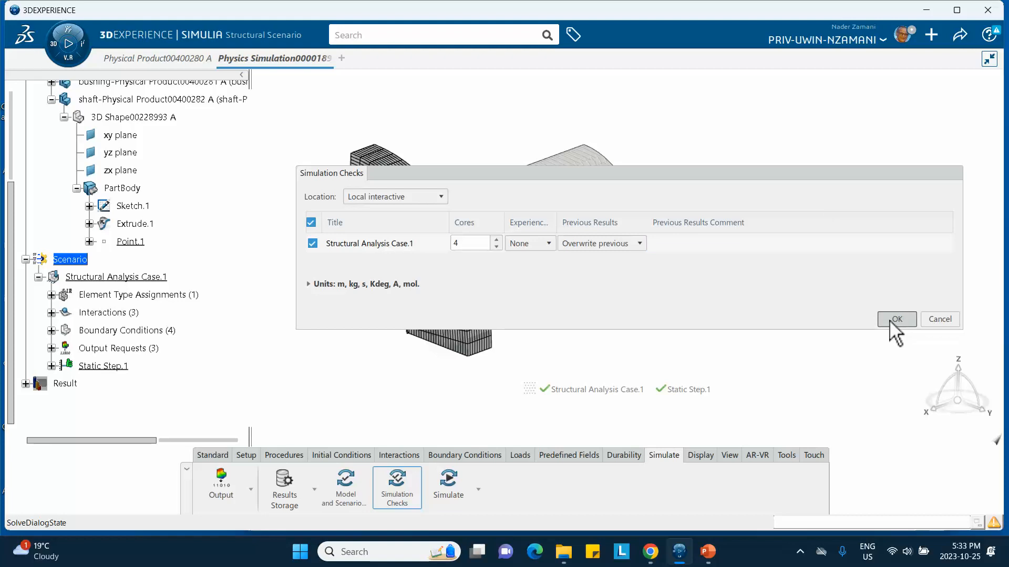
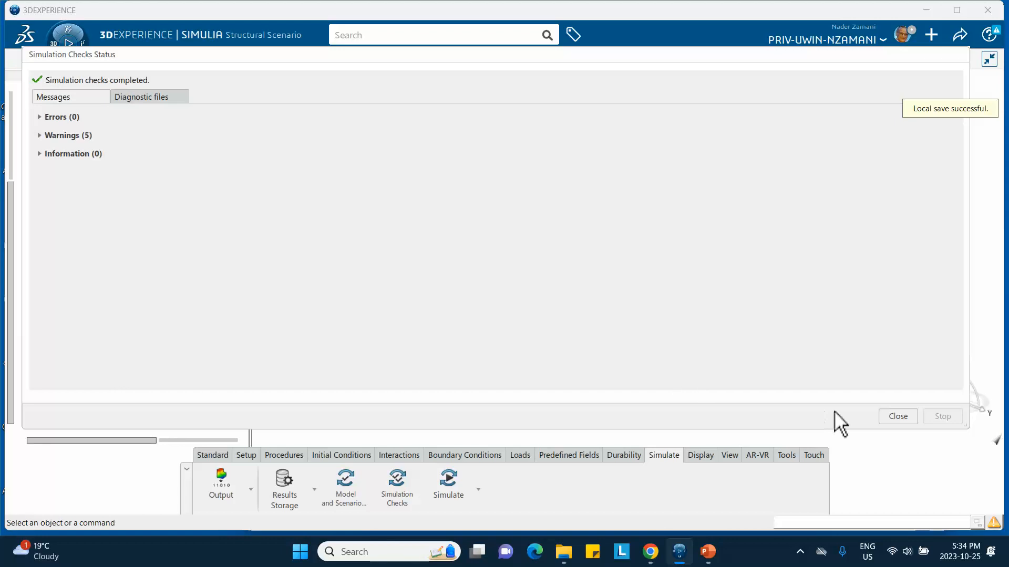
{"action": "left_click", "coordinate": [897, 416]}
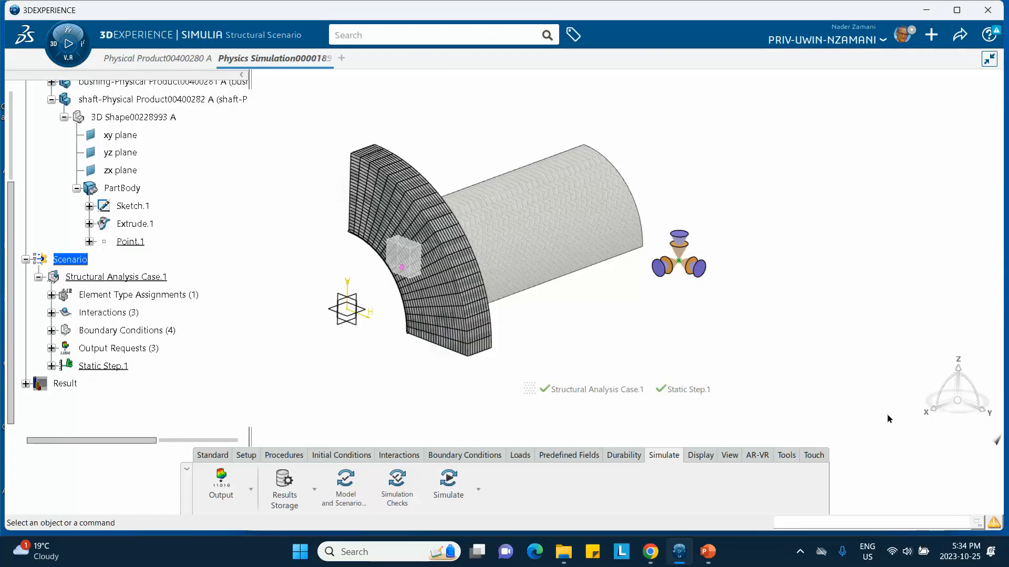
Step: Run the Structural Analysis Case.1 simulation as local interactive on 4 cores, follow its iterations, and close the status report
{"action": "left_click", "coordinate": [451, 500]}
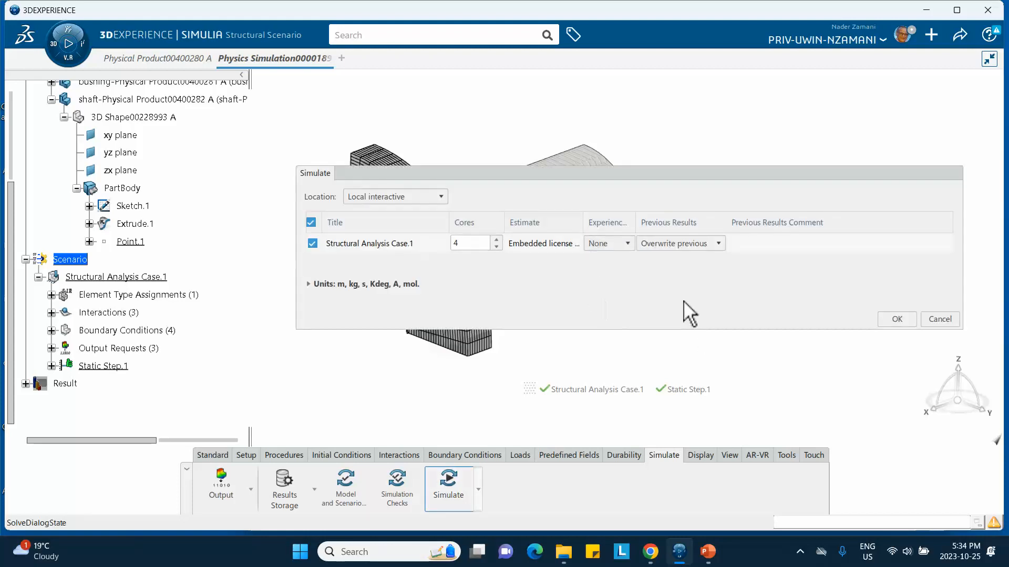
{"action": "left_click", "coordinate": [894, 319]}
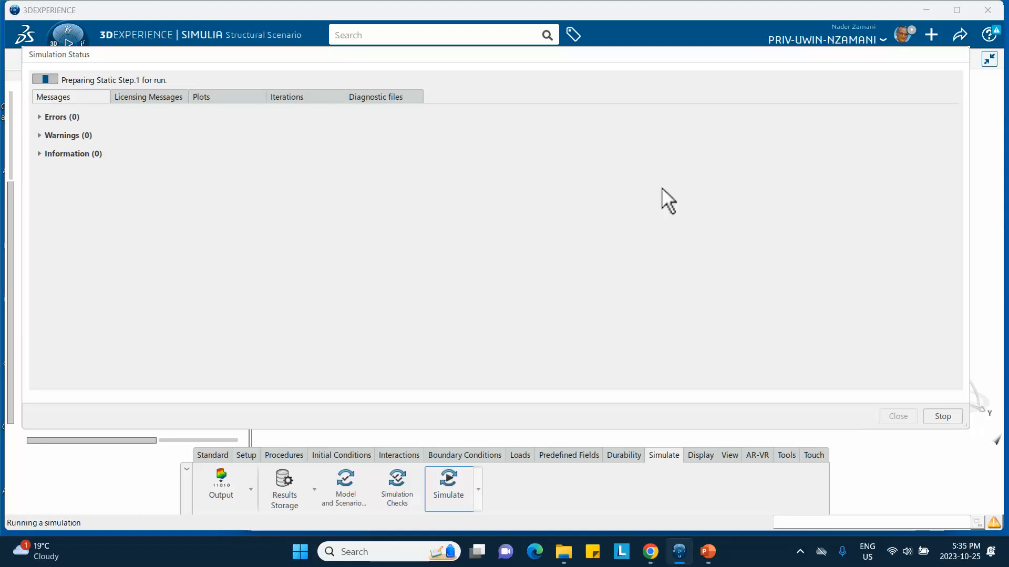
{"action": "left_click", "coordinate": [286, 98]}
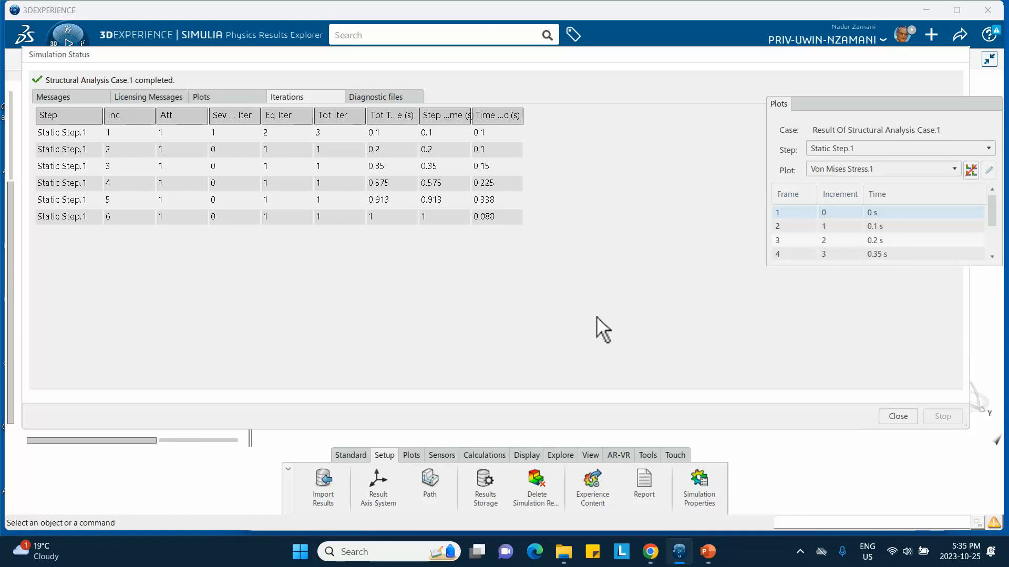
{"action": "left_click", "coordinate": [898, 416]}
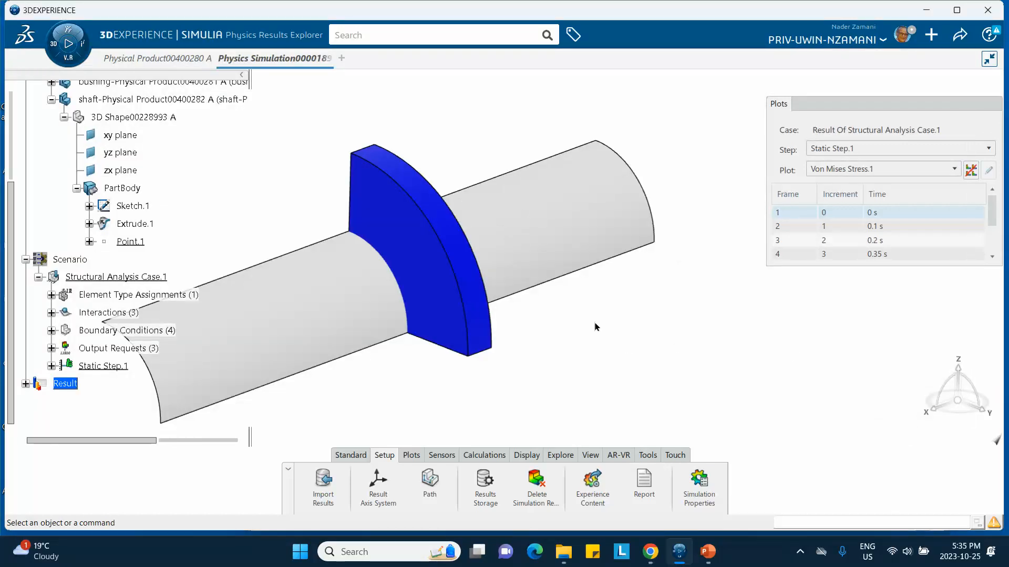
Step: Show the Von Mises stress plot of Static Step.1 for frame 4 at 0.35 s
{"action": "middle_click_drag", "start_coordinate": [551, 307], "coordinate": [619, 298]}
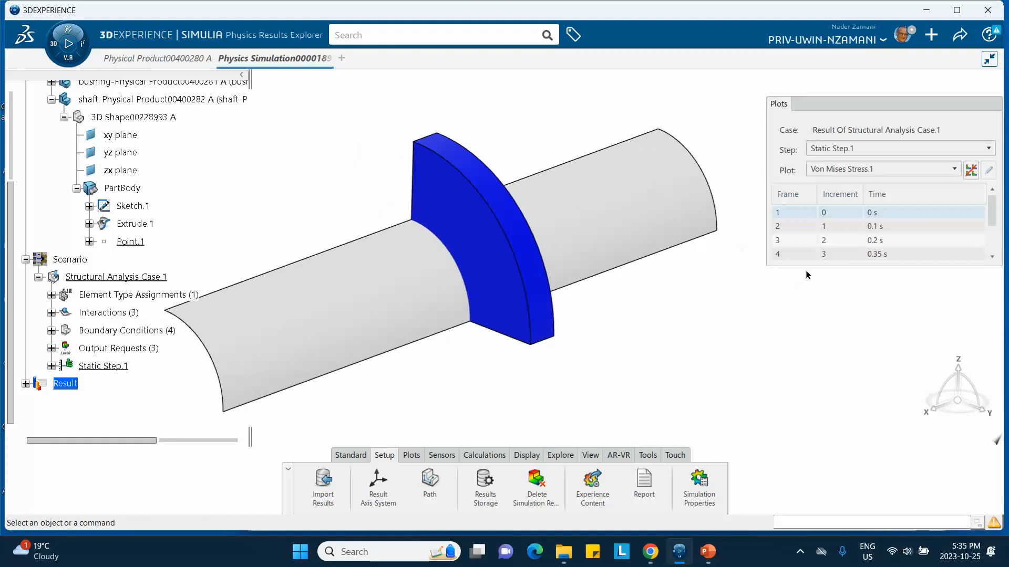
{"action": "left_click", "coordinate": [825, 255]}
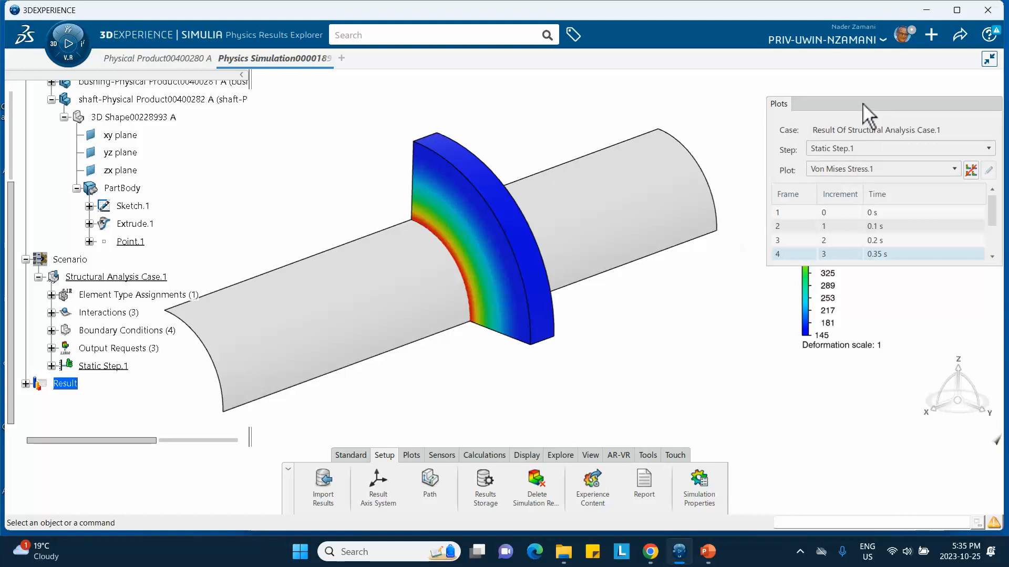
{"action": "left_click_drag", "start_coordinate": [864, 104], "coordinate": [841, 100]}
Step: Show the Contact Pressure.1 plot for the last frame at 1 s
{"action": "left_click", "coordinate": [835, 165]}
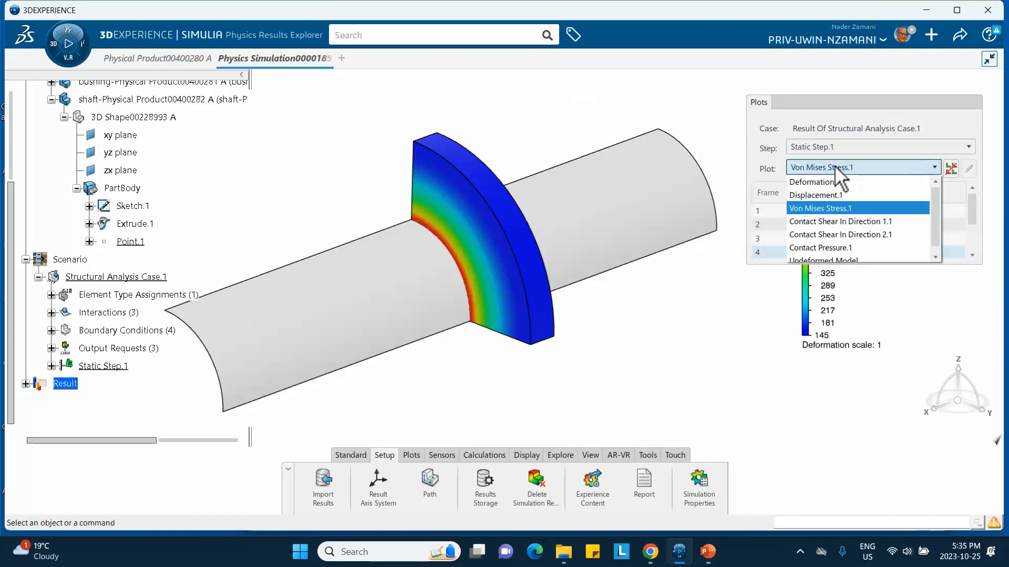
{"action": "left_click", "coordinate": [821, 247]}
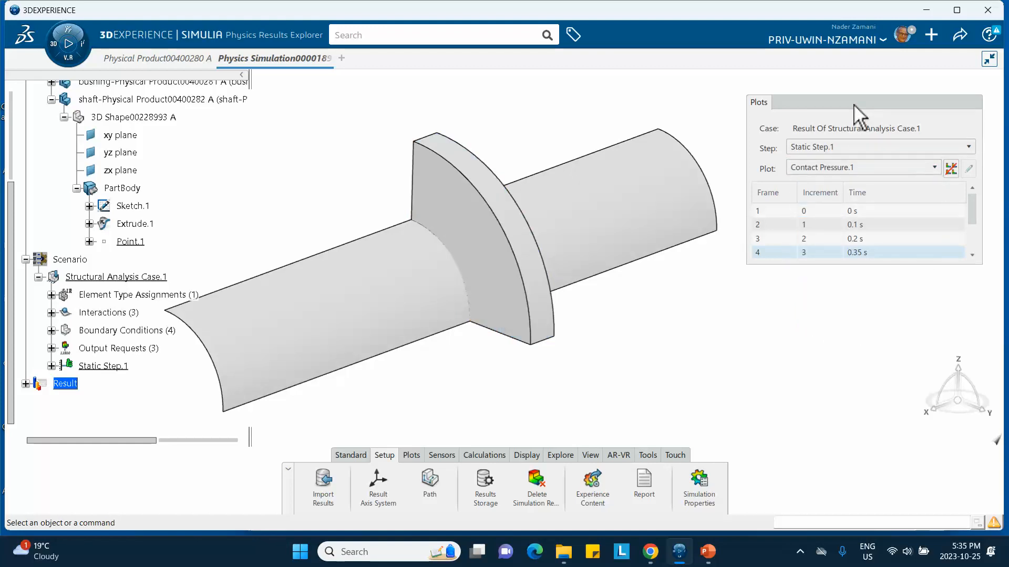
{"action": "left_click_drag", "start_coordinate": [854, 105], "coordinate": [820, 276]}
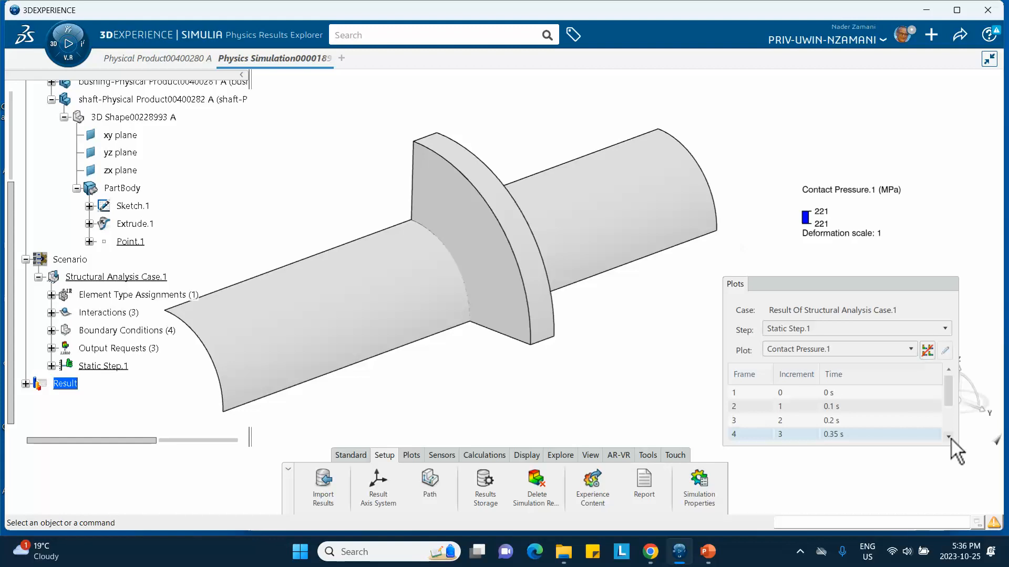
{"action": "scroll", "coordinate": [950, 437], "scroll_direction": "down", "scroll_amount": 1}
{"action": "left_click", "coordinate": [883, 437]}
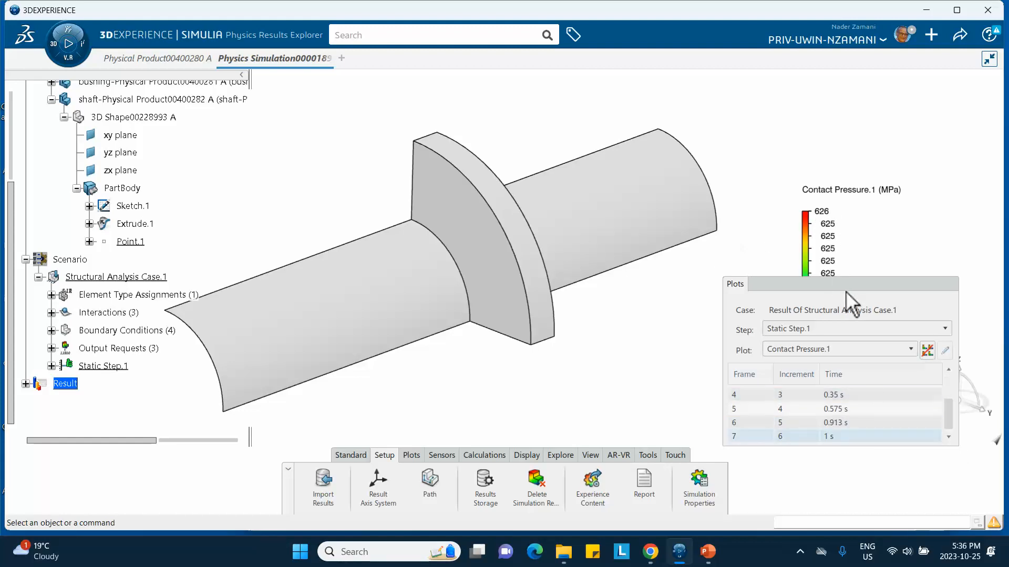
Step: Collapse the plot controls and examine the contact pressure legend and the bushing-shaft contact area
{"action": "middle_click_drag", "start_coordinate": [441, 339], "coordinate": [629, 275]}
{"action": "left_click_drag", "start_coordinate": [796, 288], "coordinate": [781, 117]}
{"action": "left_click", "coordinate": [785, 126]}
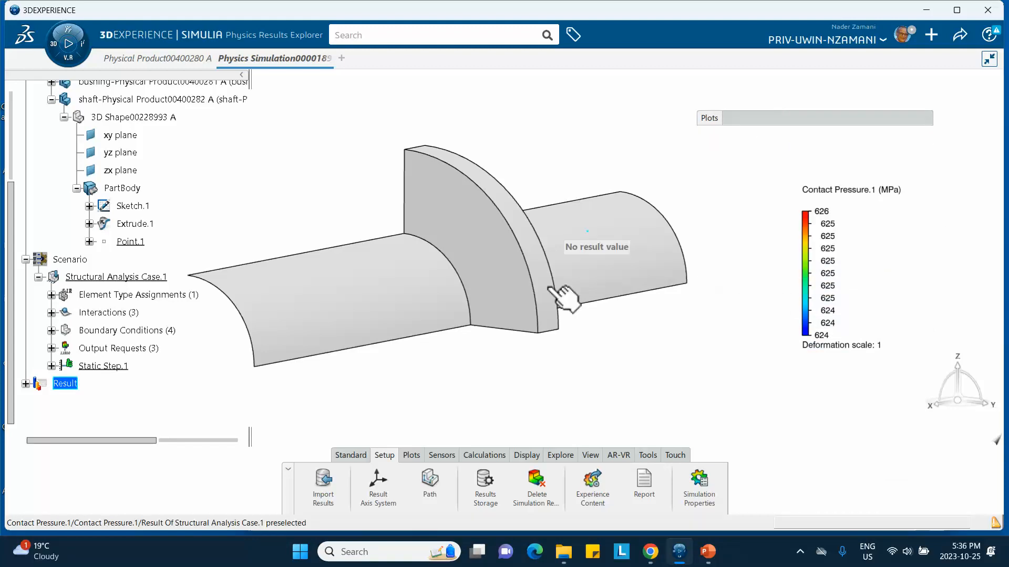
{"action": "middle_click_drag", "start_coordinate": [554, 315], "coordinate": [625, 303]}
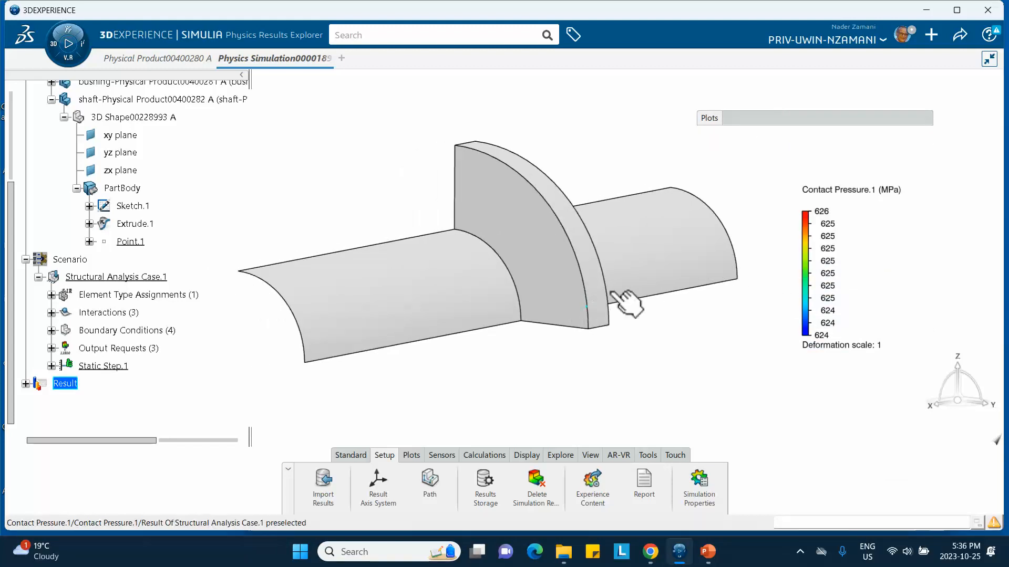
Step: Show the Von Mises Stress.1 plot of Static Step.1 on the bushing and collapse the plot controls
{"action": "left_click", "coordinate": [779, 115]}
{"action": "left_click", "coordinate": [794, 185]}
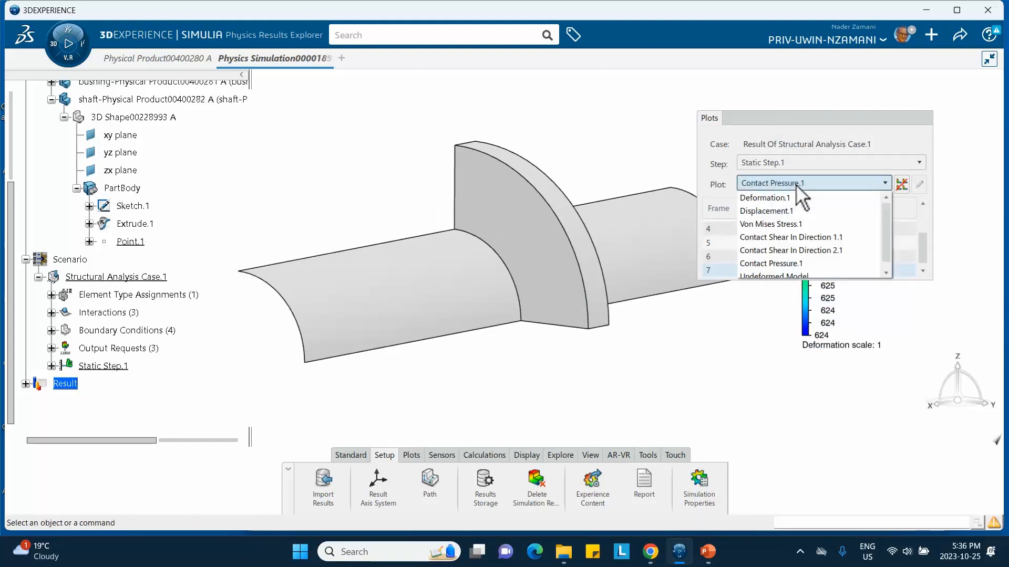
{"action": "left_click", "coordinate": [786, 223]}
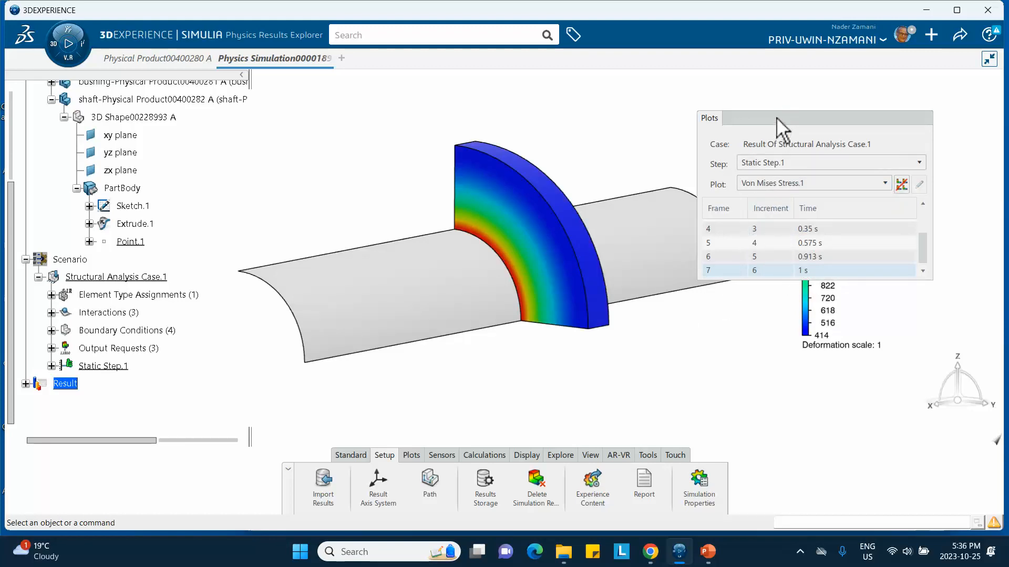
{"action": "middle_click_drag", "start_coordinate": [683, 305], "coordinate": [654, 300]}
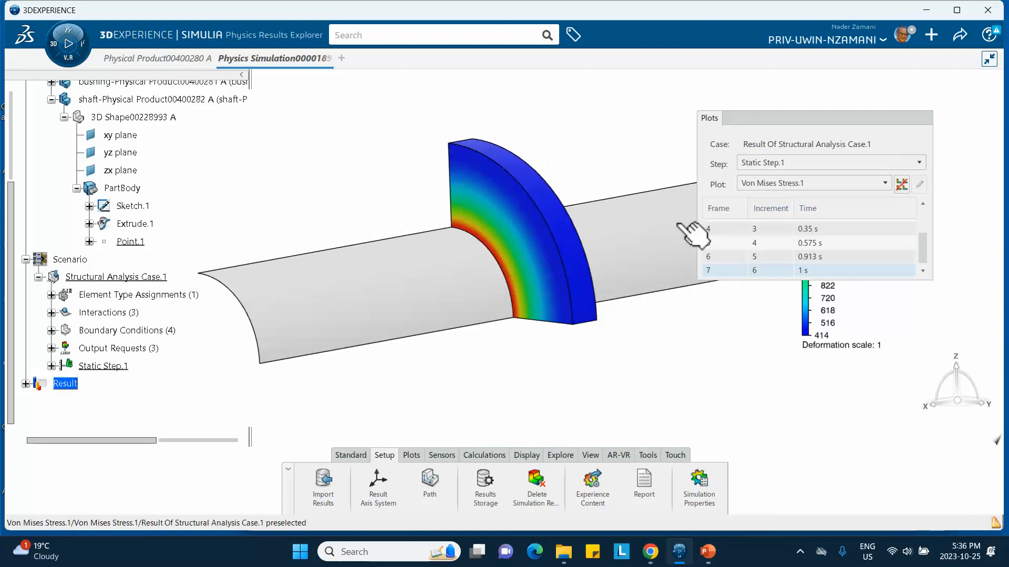
{"action": "left_click", "coordinate": [771, 118]}
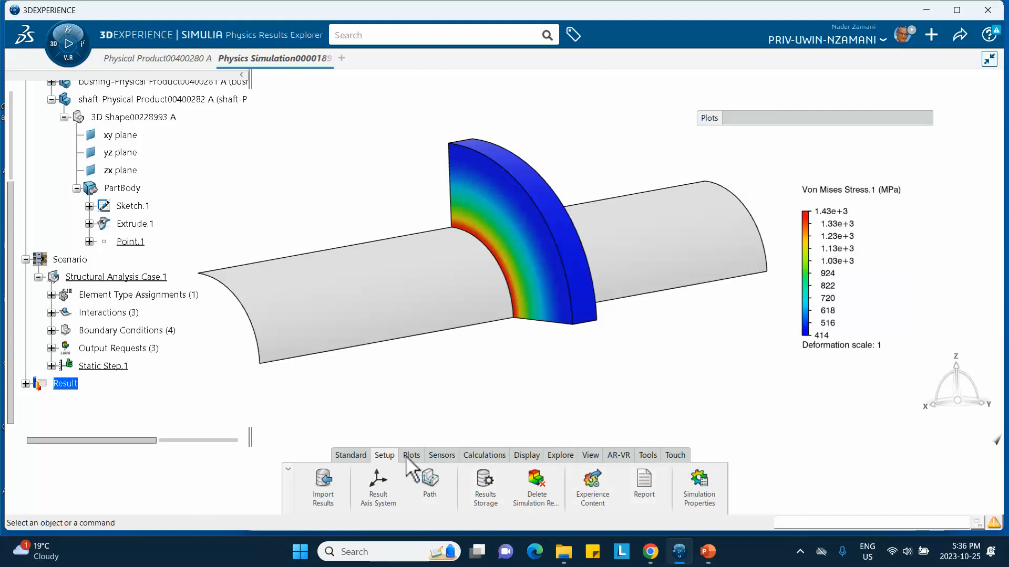
Step: Switch to the PowerPoint tutorial and review slide 6 on mirroring the results through Result Options
{"action": "left_click", "coordinate": [709, 554]}
{"action": "scroll", "coordinate": [134, 411], "scroll_direction": "down", "scroll_amount": 2}
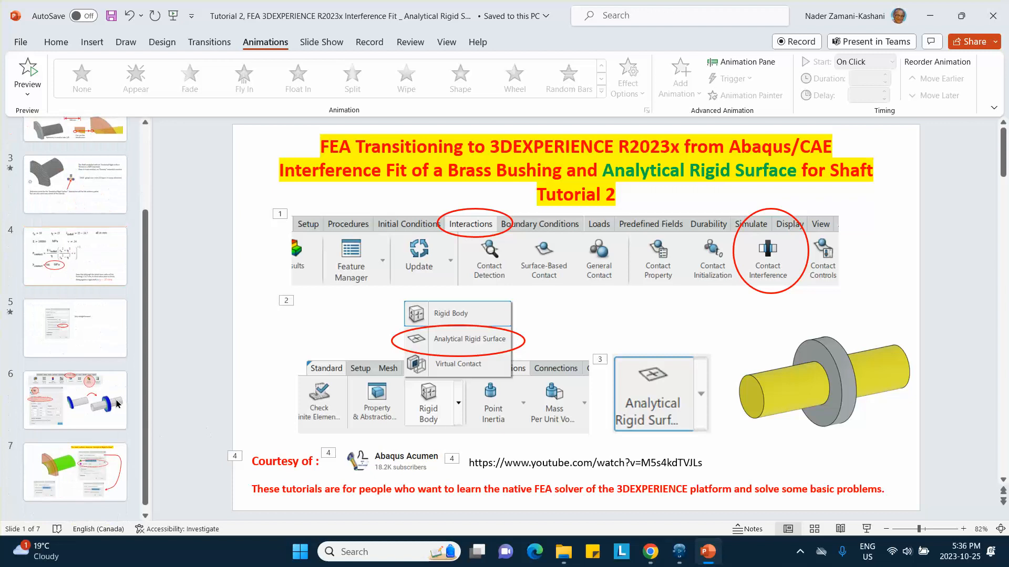
{"action": "left_click", "coordinate": [87, 411]}
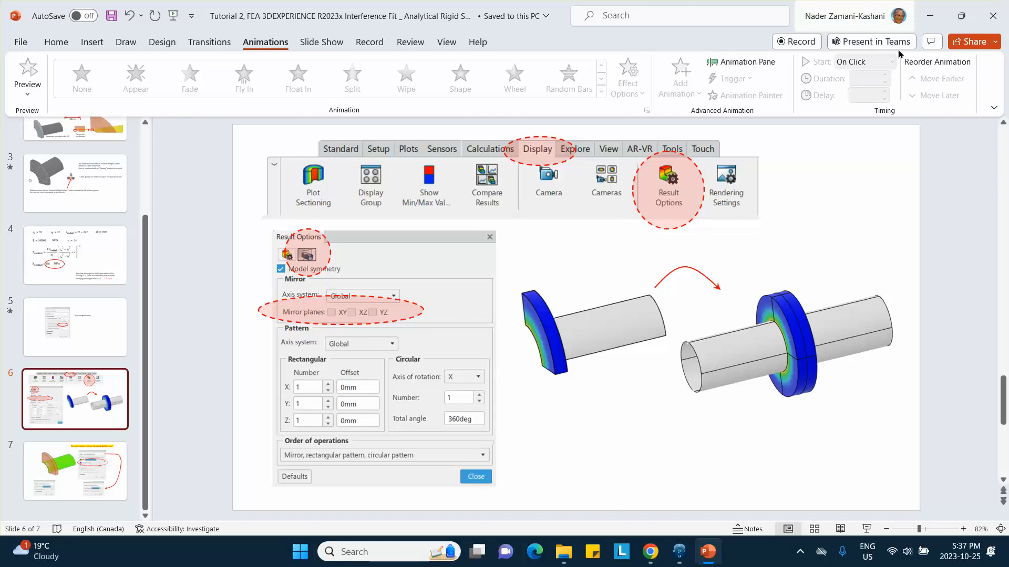
{"action": "mouse_move", "coordinate": [683, 557]}
Step: Back in 3DEXPERIENCE, enable model symmetry for the results with XY, XZ and YZ mirror planes and view the full assembly
{"action": "left_click", "coordinate": [677, 520]}
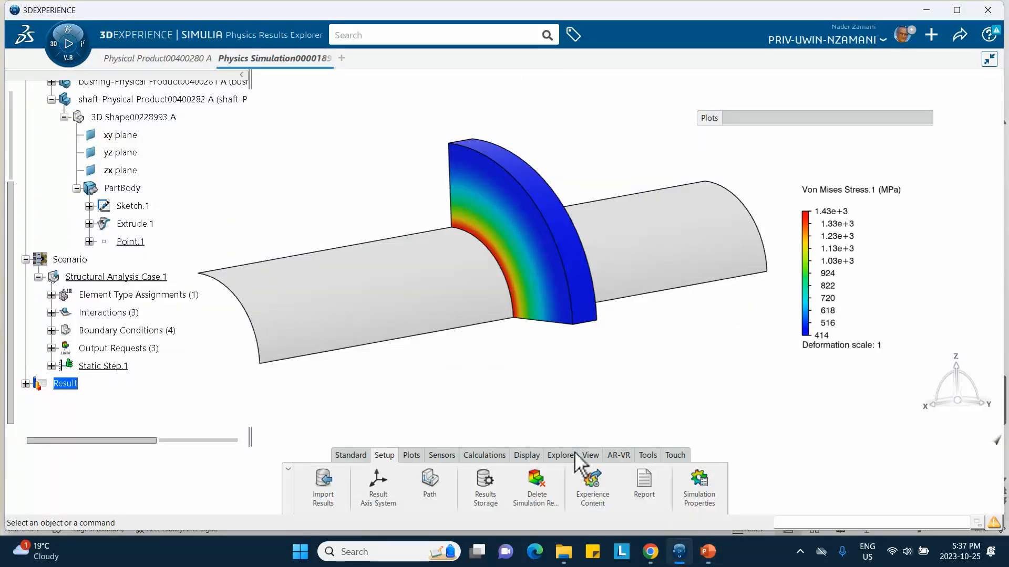
{"action": "left_click", "coordinate": [526, 456]}
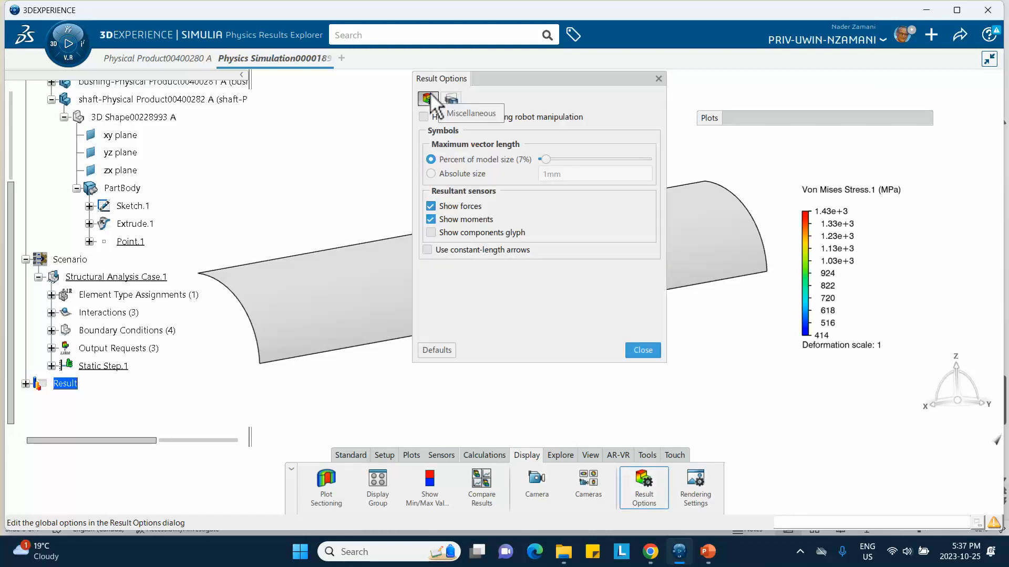
{"action": "left_click", "coordinate": [451, 100]}
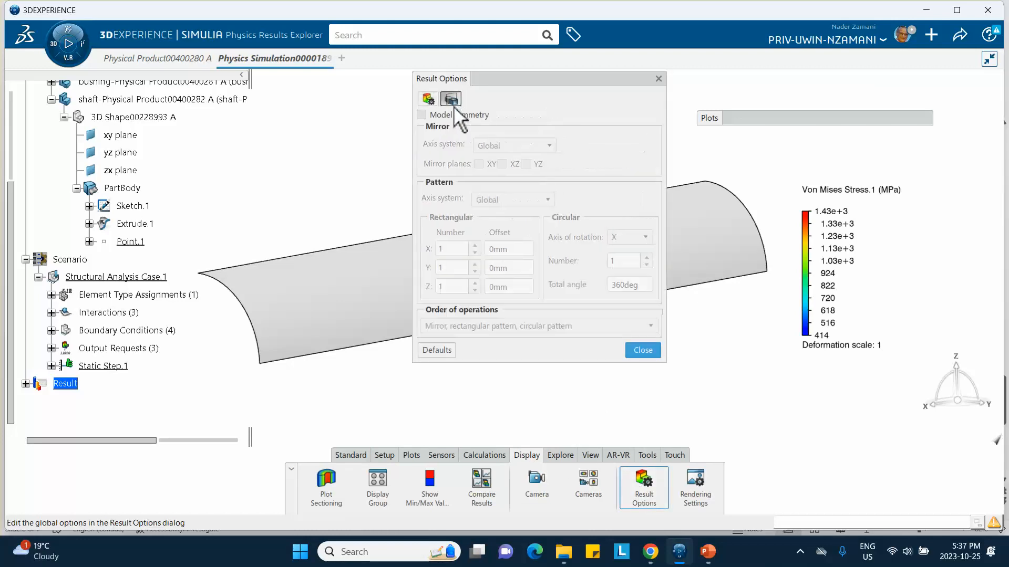
{"action": "left_click", "coordinate": [421, 115]}
{"action": "left_click", "coordinate": [478, 165]}
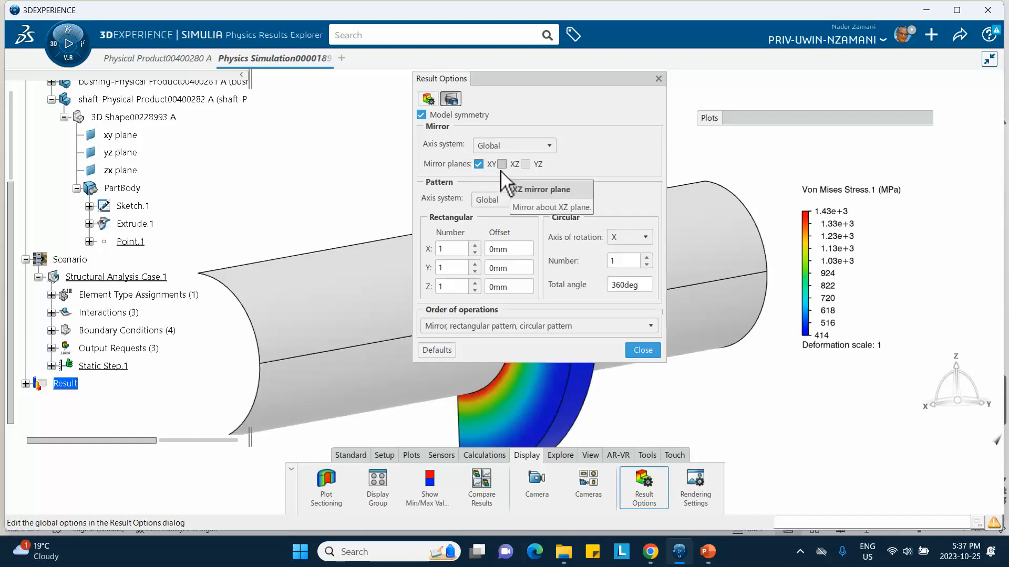
{"action": "left_click", "coordinate": [501, 165]}
{"action": "left_click", "coordinate": [526, 165]}
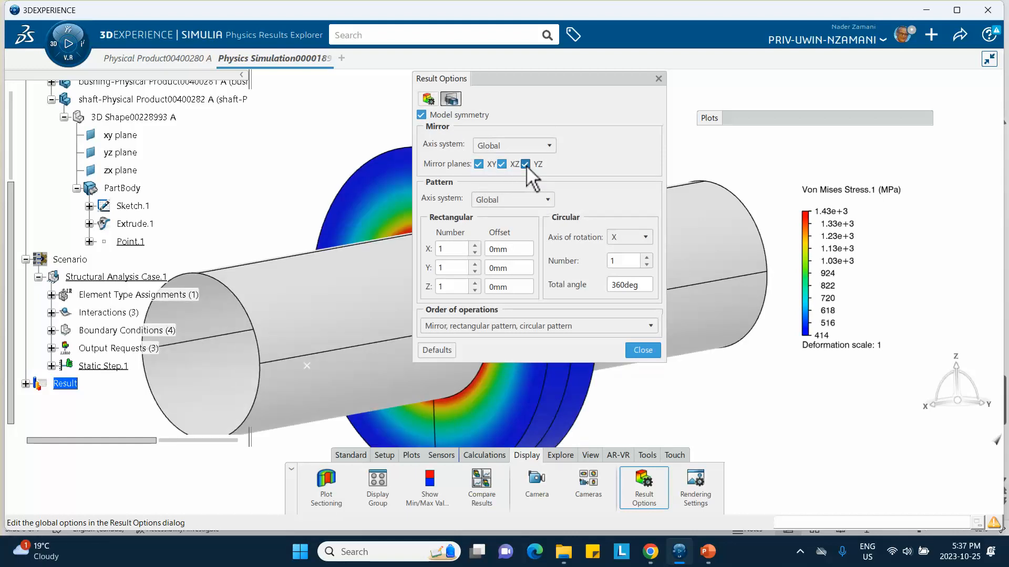
{"action": "left_click", "coordinate": [653, 347]}
{"action": "middle_click_drag", "start_coordinate": [664, 354], "coordinate": [541, 315]}
{"action": "middle_click_drag", "start_coordinate": [521, 243], "coordinate": [548, 213]}
{"action": "scroll", "coordinate": [548, 212], "scroll_direction": "down", "scroll_amount": 3}
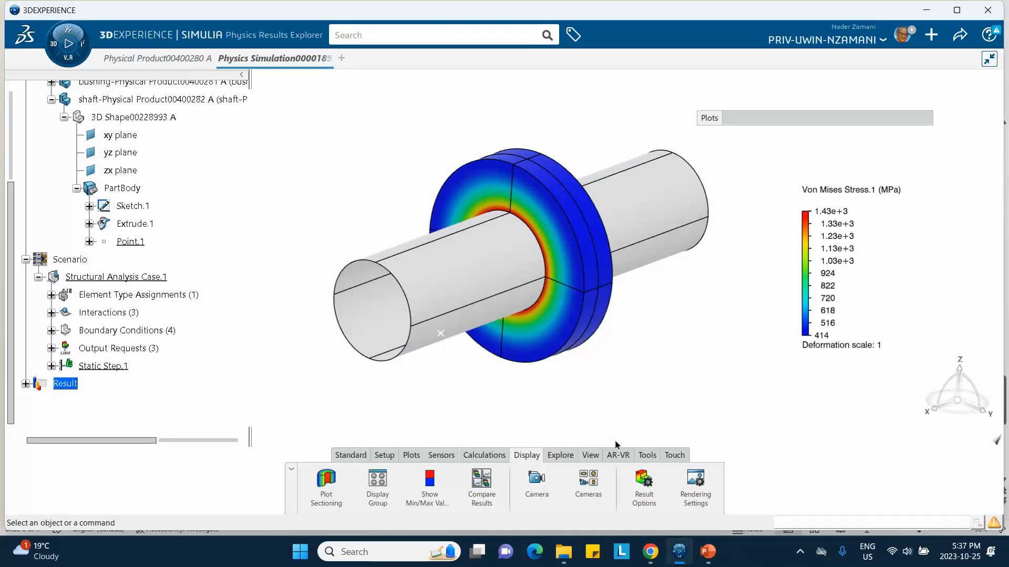
Step: Turn off the XY, XZ and YZ mirror planes in the result options and close them
{"action": "left_click", "coordinate": [643, 482]}
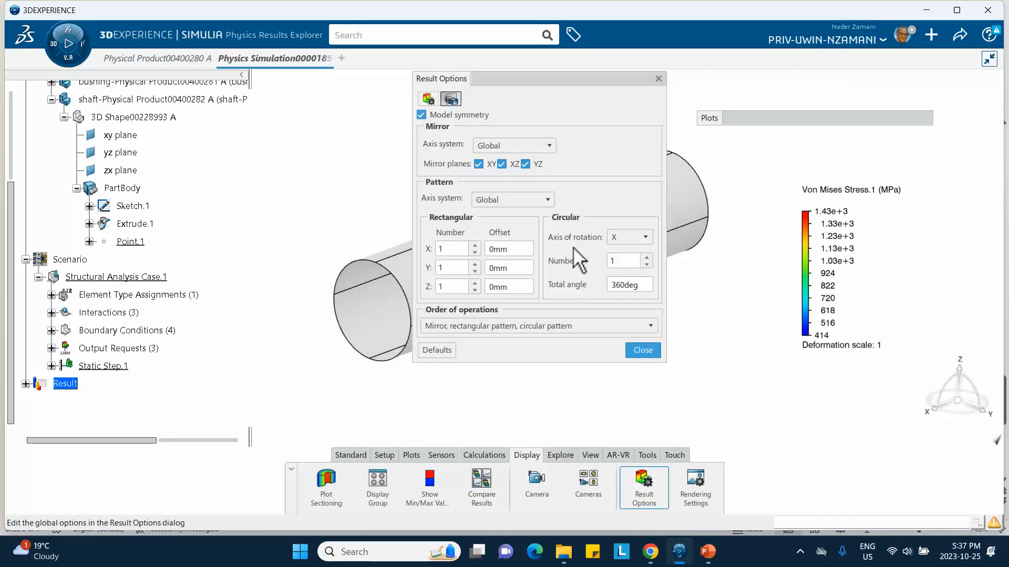
{"action": "left_click", "coordinate": [478, 164]}
{"action": "left_click", "coordinate": [513, 164]}
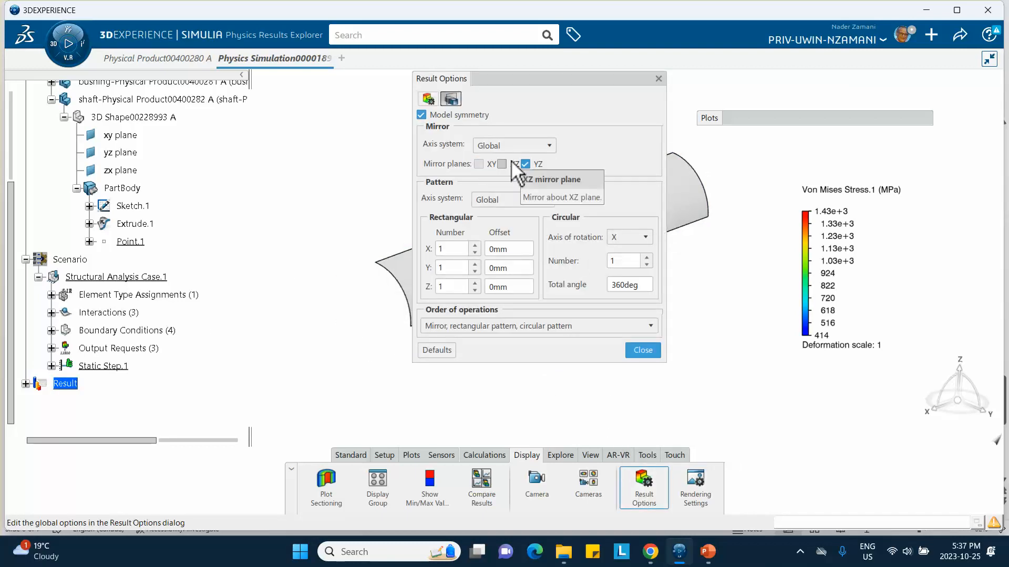
{"action": "left_click", "coordinate": [642, 350]}
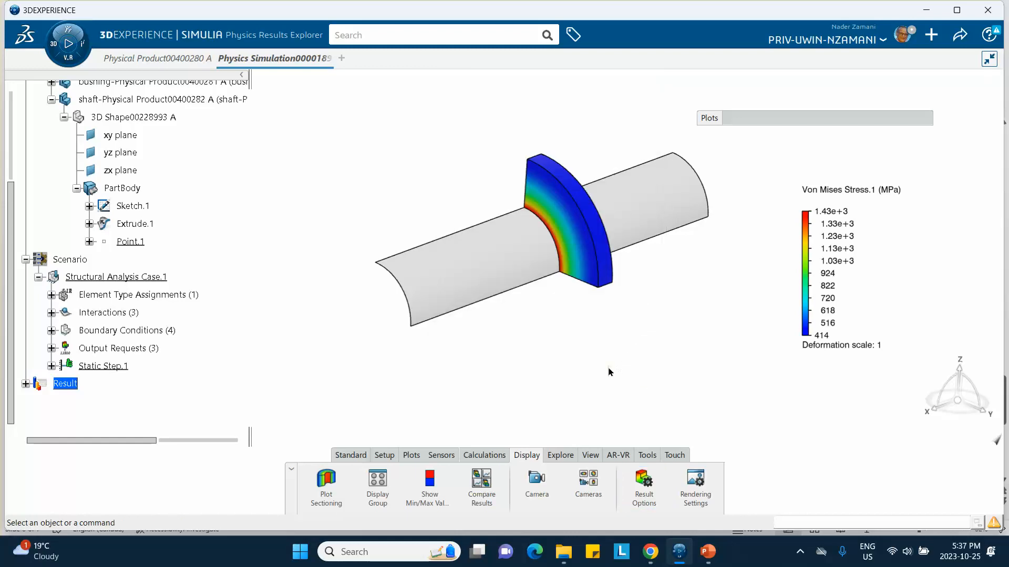
Step: Expand Result Of Structural Analysis Case.1 in the tree to list its field plots, sensors and display groups
{"action": "left_click", "coordinate": [25, 385]}
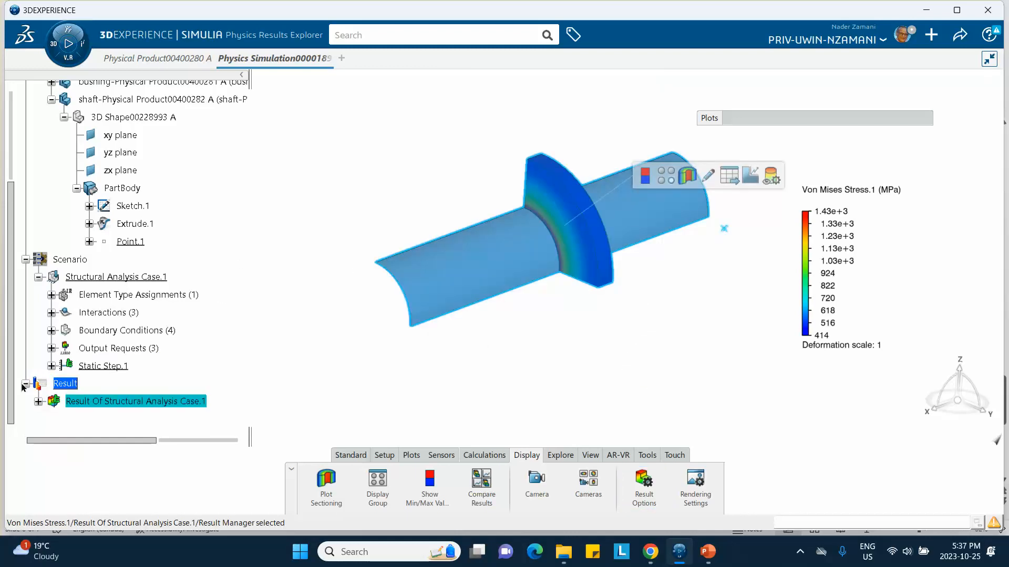
{"action": "scroll", "coordinate": [119, 319], "scroll_direction": "down", "scroll_amount": 3}
{"action": "left_click", "coordinate": [39, 268]}
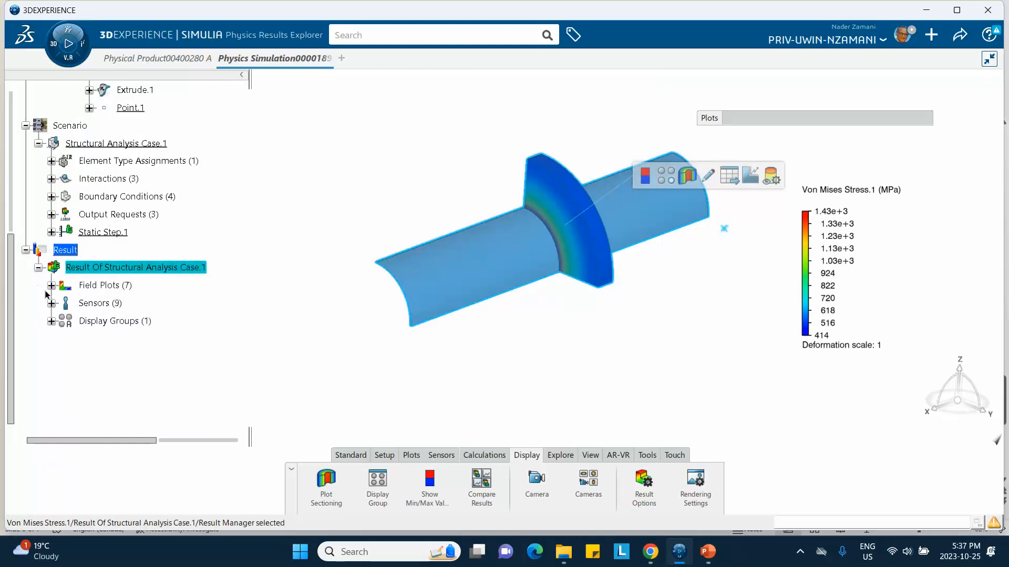
{"action": "left_click", "coordinate": [294, 307]}
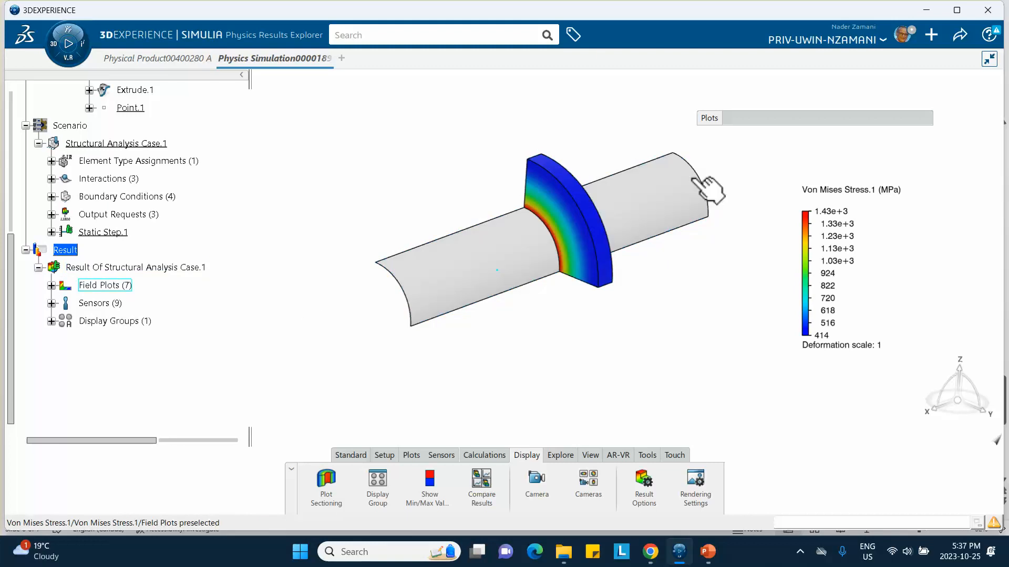
Step: Show the Contact Shear In Direction 1.1 plot and move the plot controls clear of the legend
{"action": "left_click", "coordinate": [792, 119]}
{"action": "left_click", "coordinate": [799, 184]}
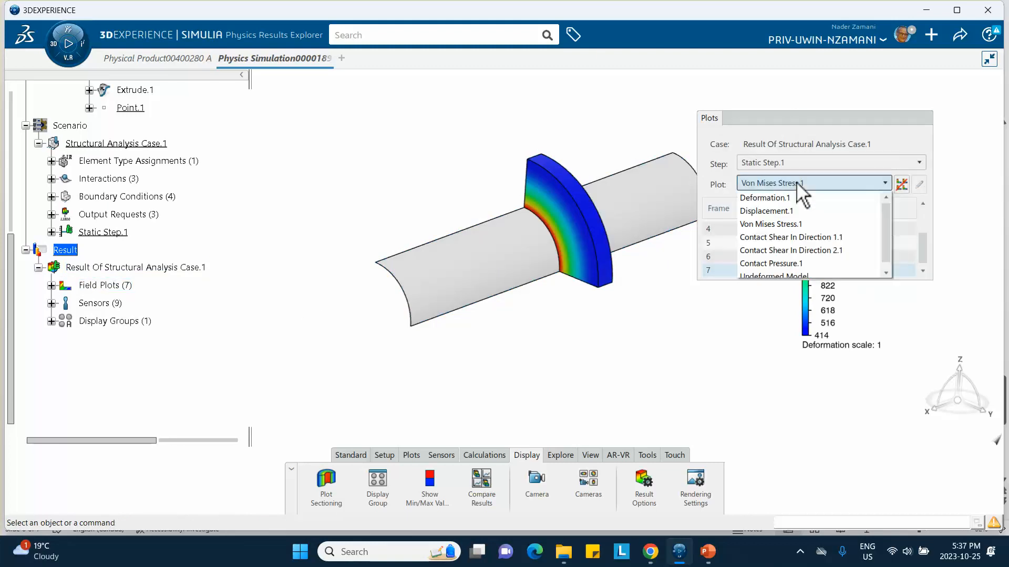
{"action": "left_click", "coordinate": [789, 236]}
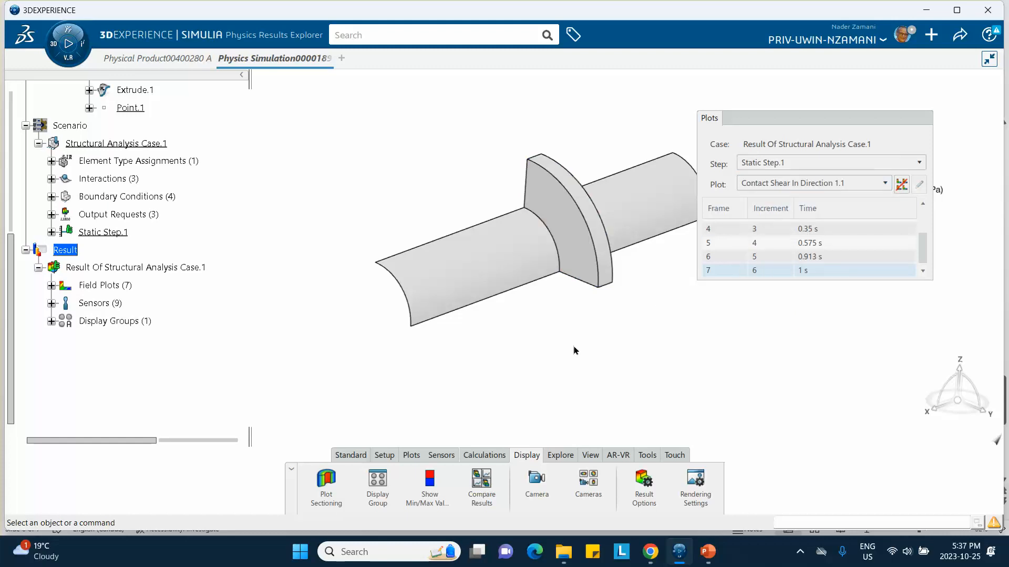
{"action": "middle_click_drag", "start_coordinate": [487, 315], "coordinate": [751, 210]}
{"action": "middle_click_drag", "start_coordinate": [550, 221], "coordinate": [268, 363]}
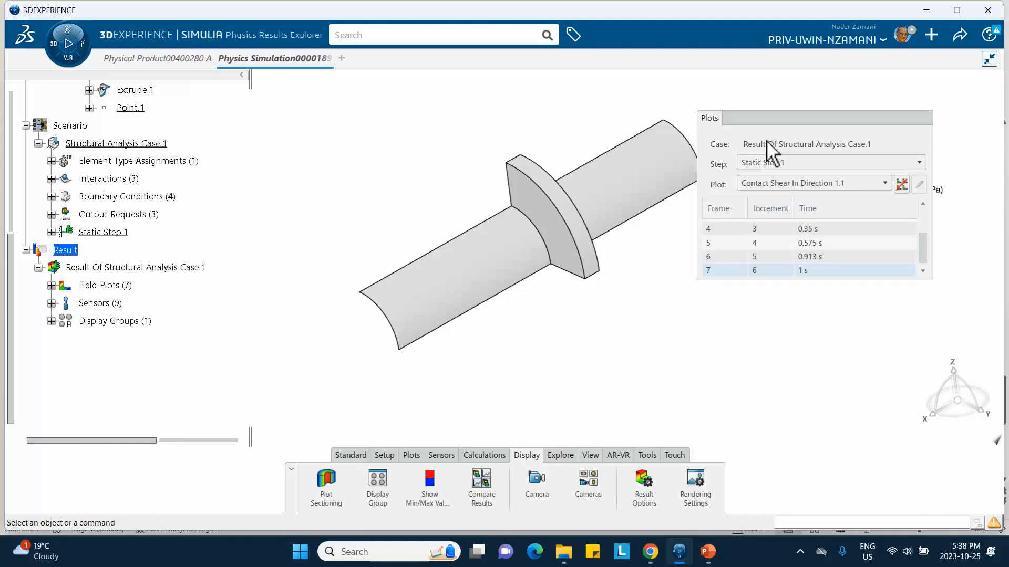
{"action": "left_click_drag", "start_coordinate": [832, 124], "coordinate": [836, 289]}
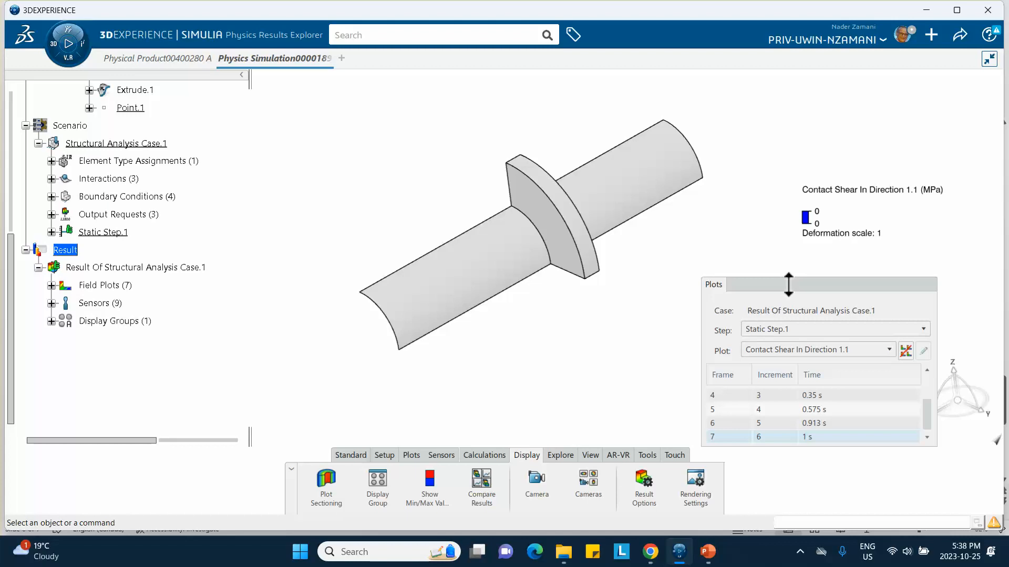
Step: Show the Contact Pressure.1 plot and shift the plot controls away from its legend
{"action": "left_click", "coordinate": [783, 350]}
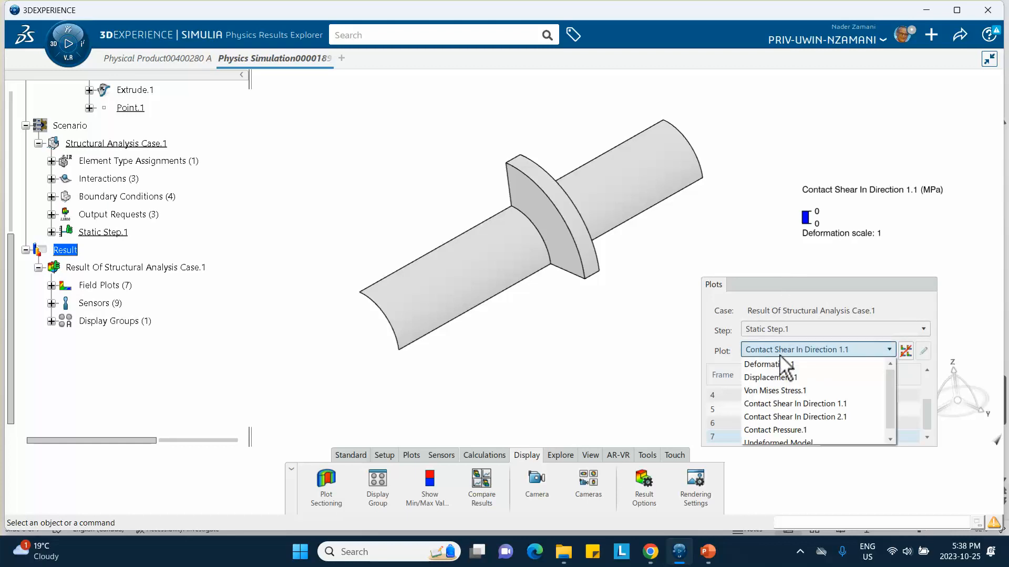
{"action": "left_click", "coordinate": [775, 431]}
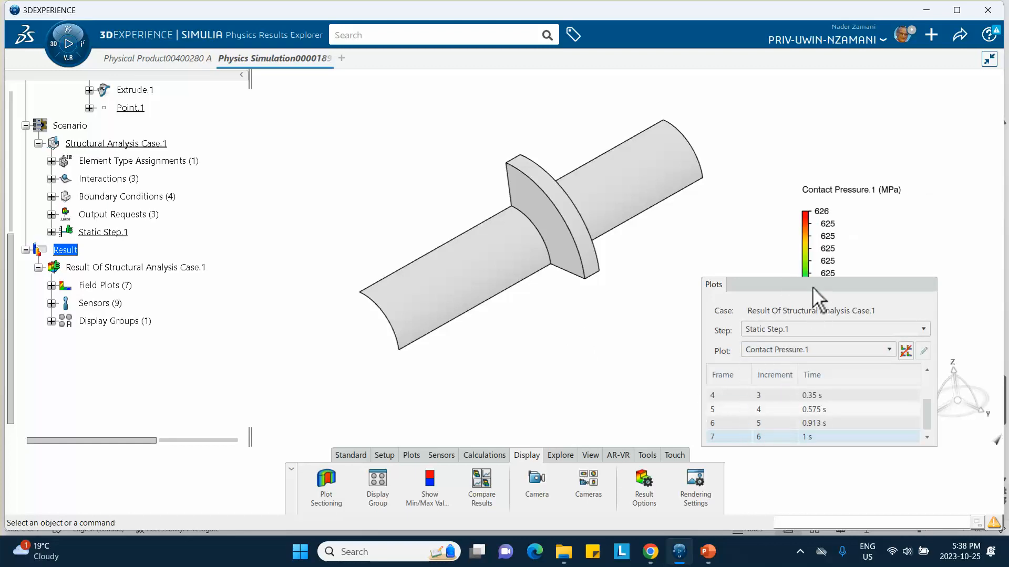
{"action": "left_click_drag", "start_coordinate": [813, 294], "coordinate": [845, 345]}
{"action": "middle_click_drag", "start_coordinate": [566, 318], "coordinate": [620, 247]}
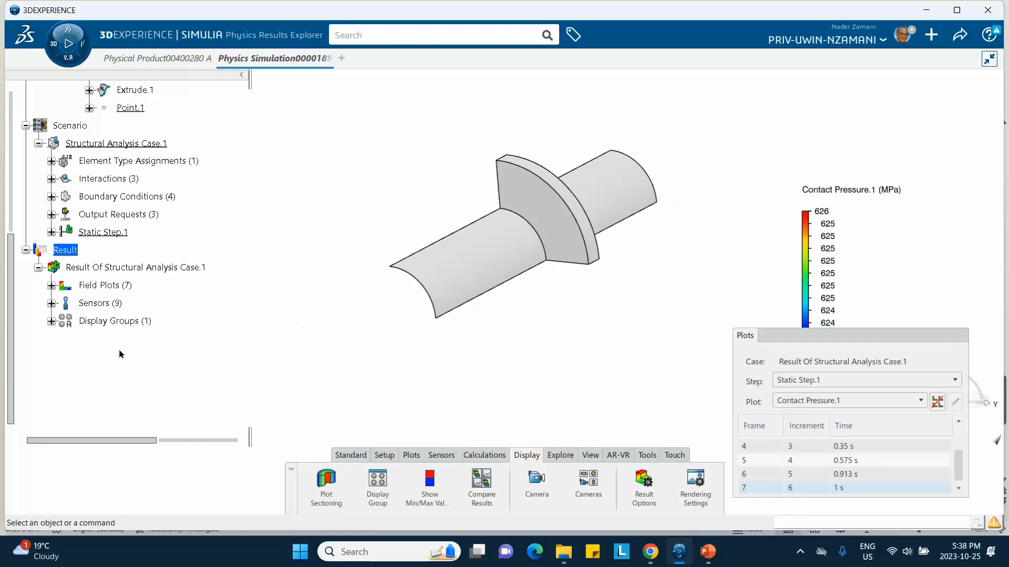
Step: Create a new display group with Display Group.1 as initial state and apply it to the contact pressure plot
{"action": "left_click", "coordinate": [52, 322]}
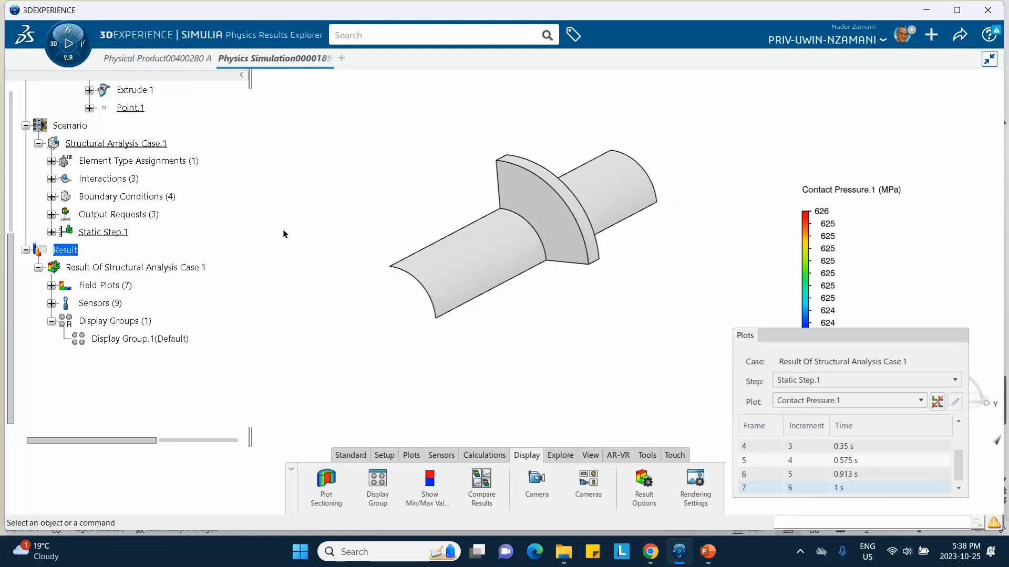
{"action": "left_click", "coordinate": [559, 195]}
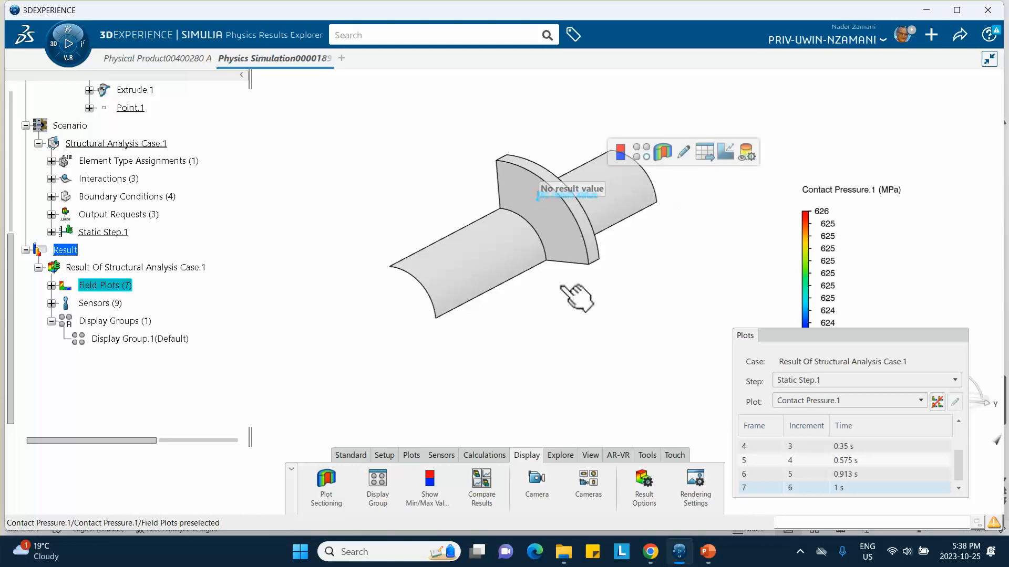
{"action": "left_click", "coordinate": [644, 153]}
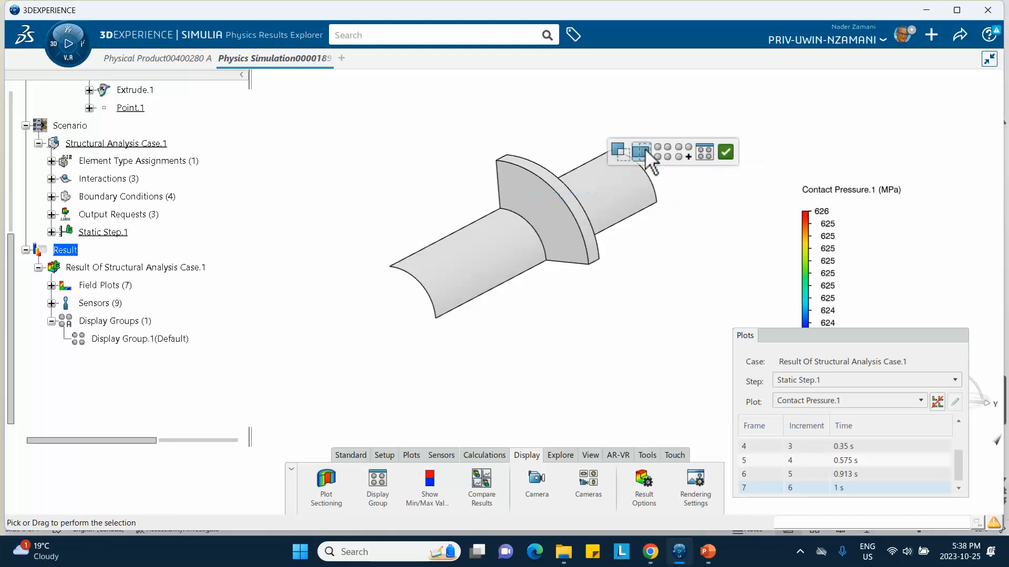
{"action": "left_click", "coordinate": [685, 154]}
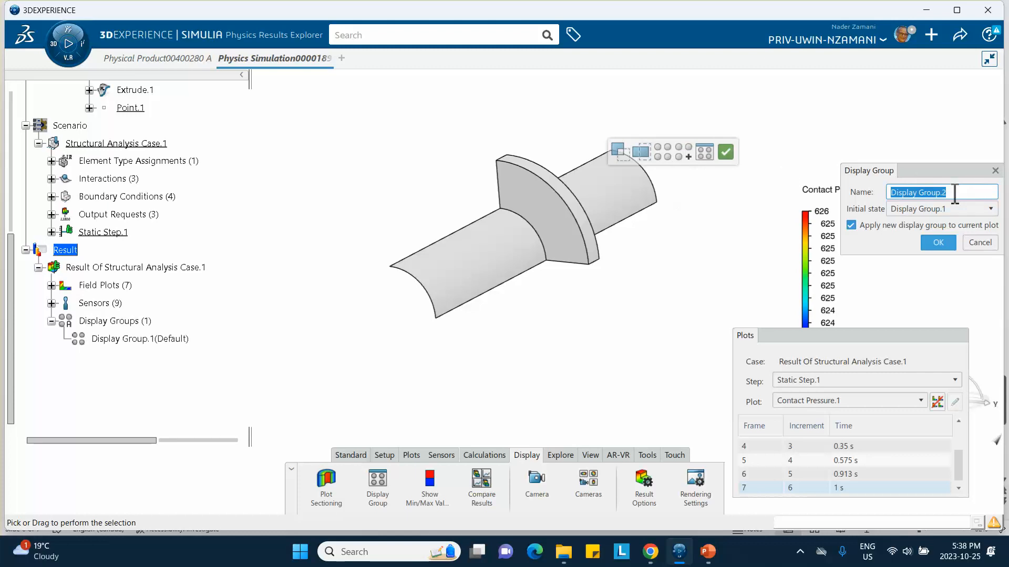
{"action": "left_click", "coordinate": [939, 243]}
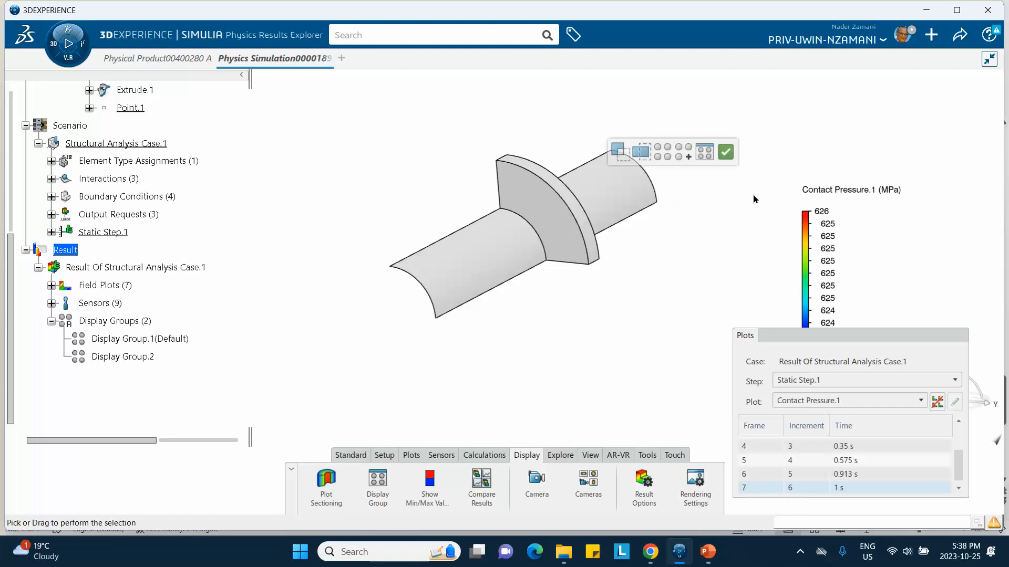
{"action": "left_click", "coordinate": [727, 153]}
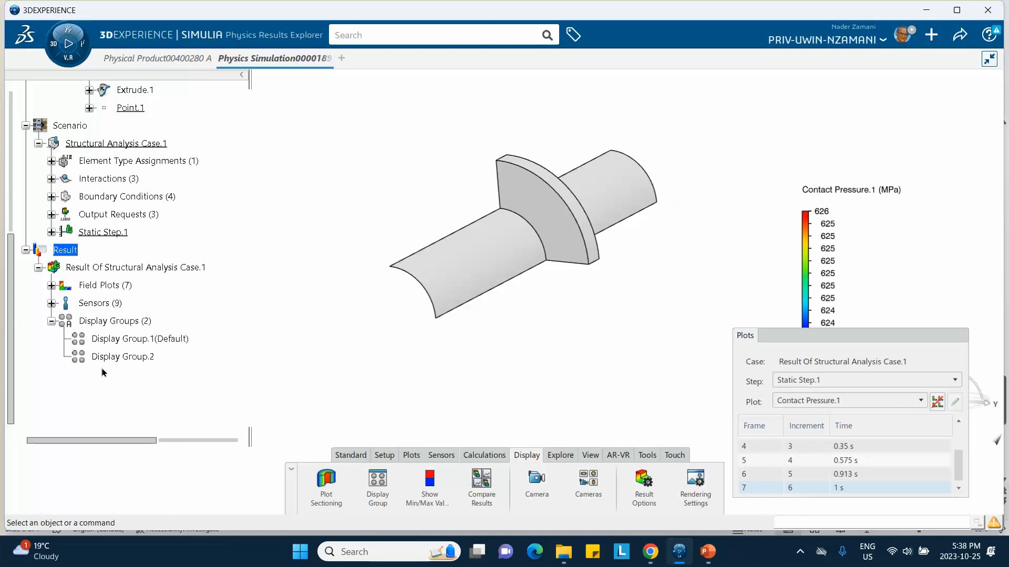
Step: Open Display Group.2 for editing and move its dialog clear of the model
{"action": "double_click", "coordinate": [118, 356]}
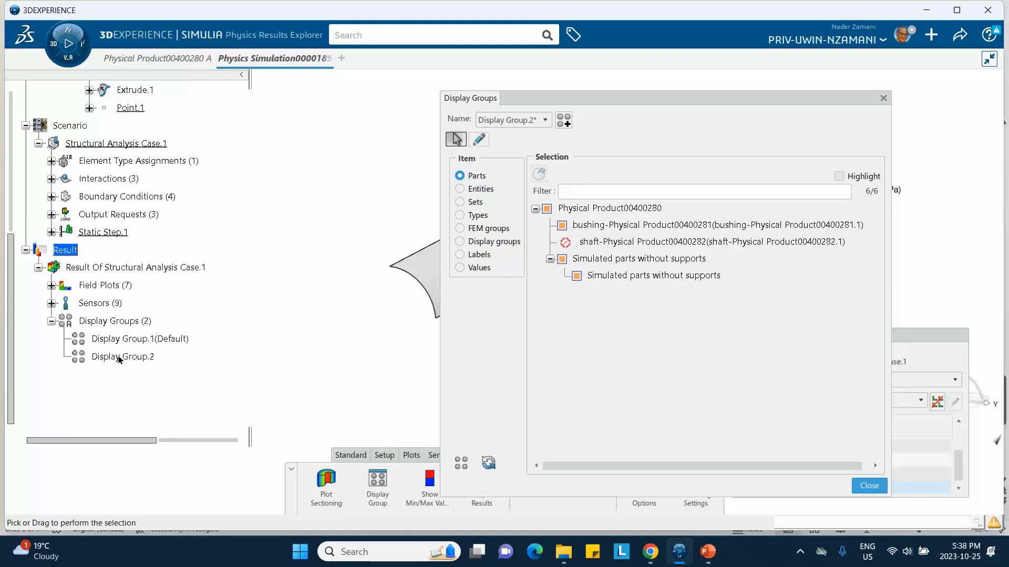
{"action": "scroll", "coordinate": [219, 255], "scroll_direction": "down", "scroll_amount": 2}
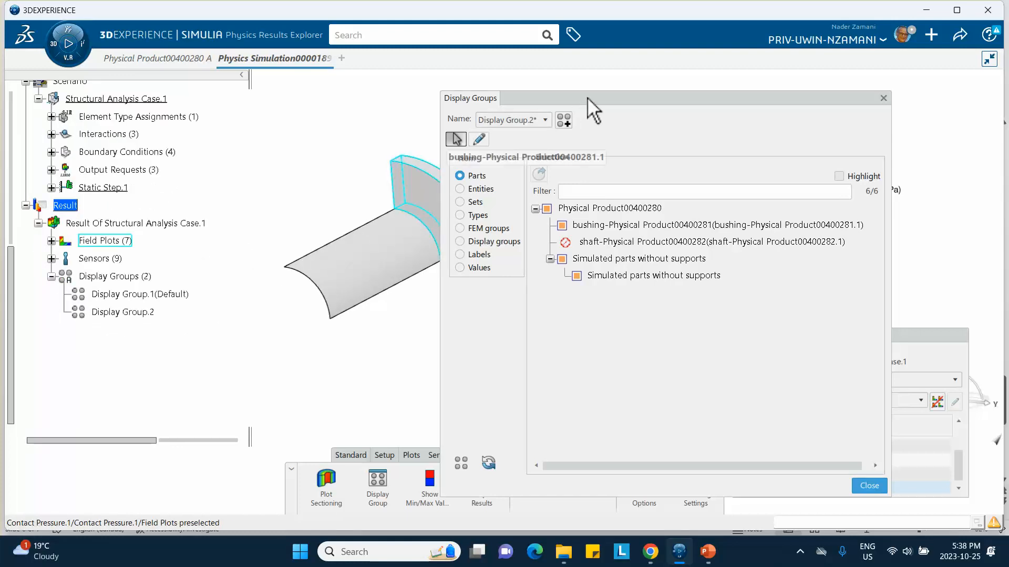
{"action": "left_click_drag", "start_coordinate": [588, 98], "coordinate": [677, 115]}
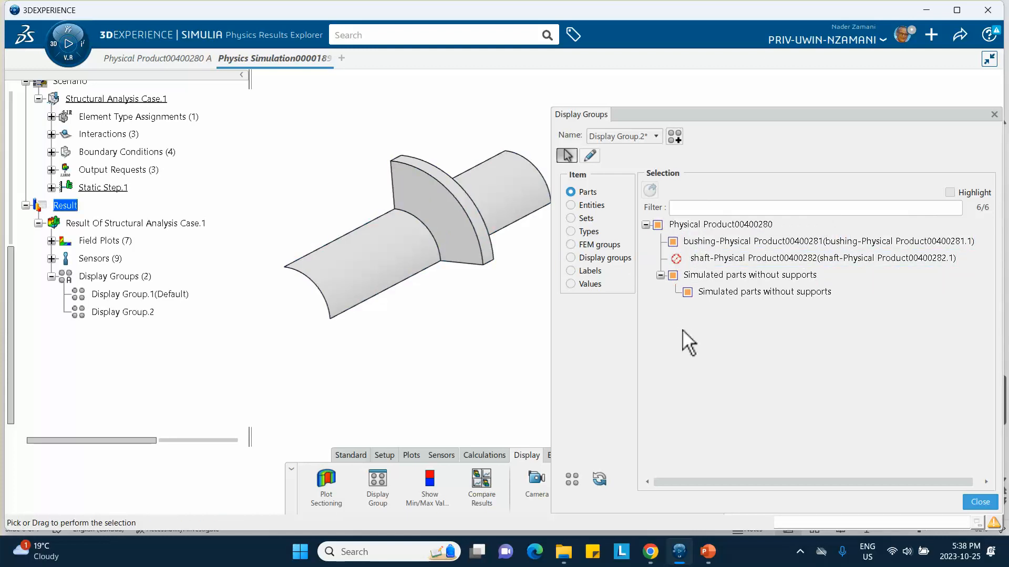
Step: Exclude the bushing part from Display Group.2, apply the replacement and inspect the remaining shaft surface
{"action": "left_click", "coordinate": [672, 243]}
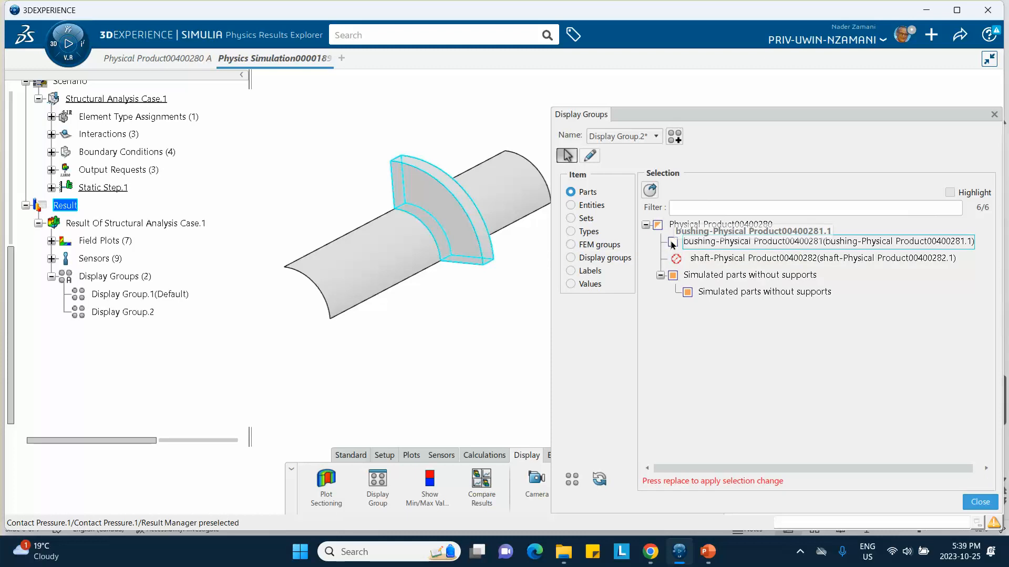
{"action": "left_click", "coordinate": [649, 191]}
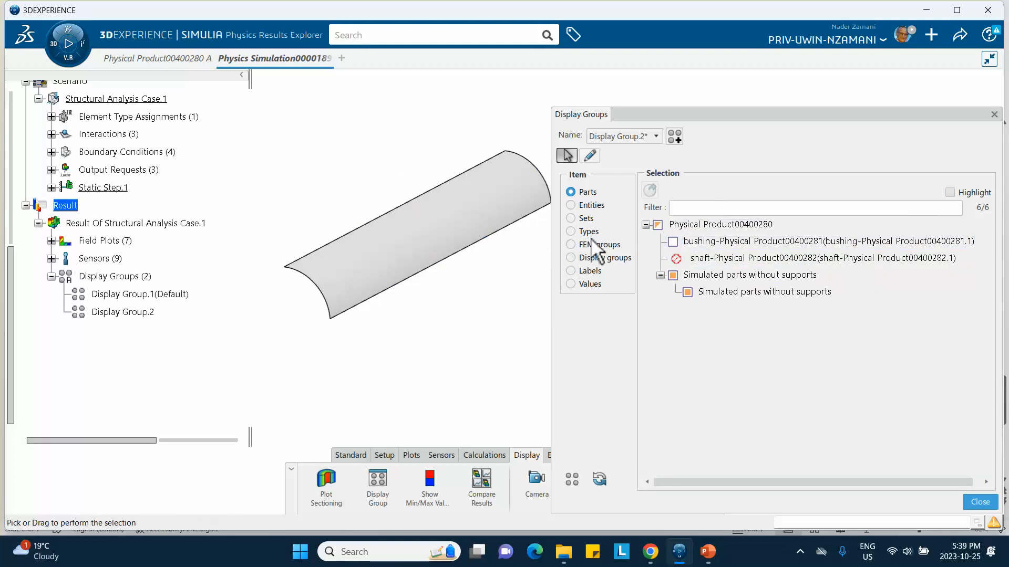
{"action": "middle_click_drag", "start_coordinate": [398, 294], "coordinate": [499, 253]}
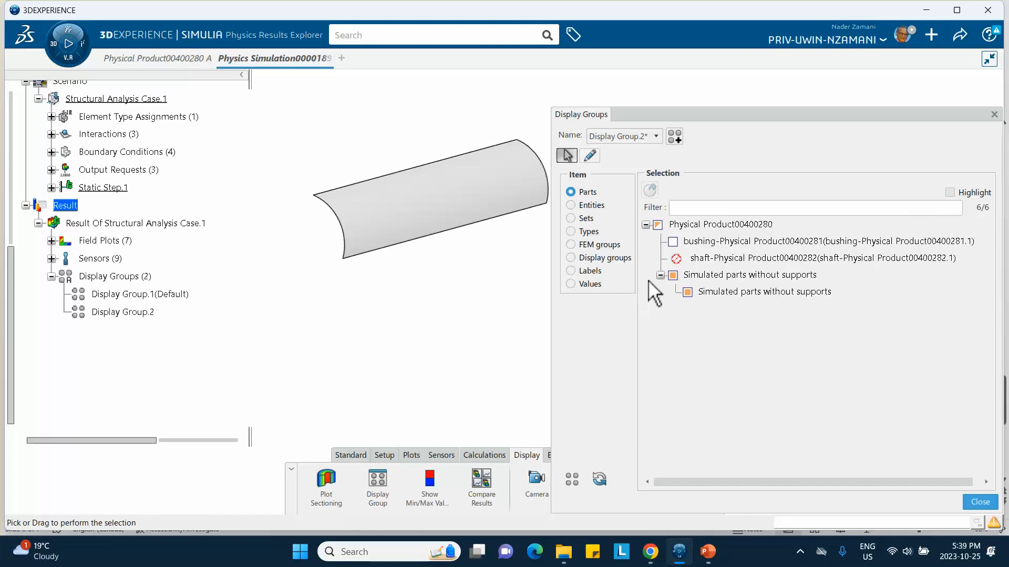
Step: Set Display Group.2 to include the bushing and exclude the simulated parts without supports, and inspect the bushing's inner contact surface
{"action": "left_click", "coordinate": [672, 242]}
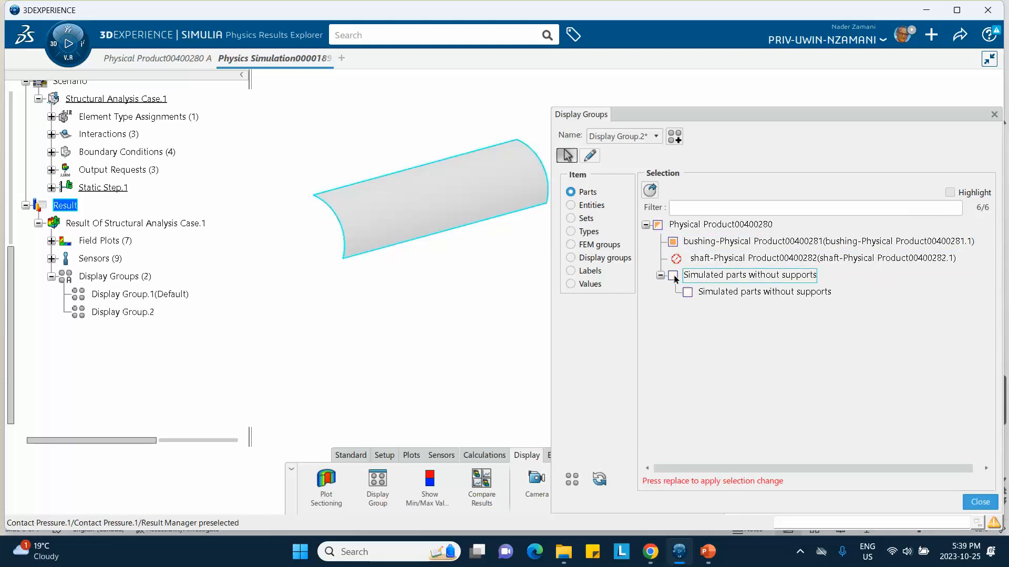
{"action": "left_click", "coordinate": [650, 190]}
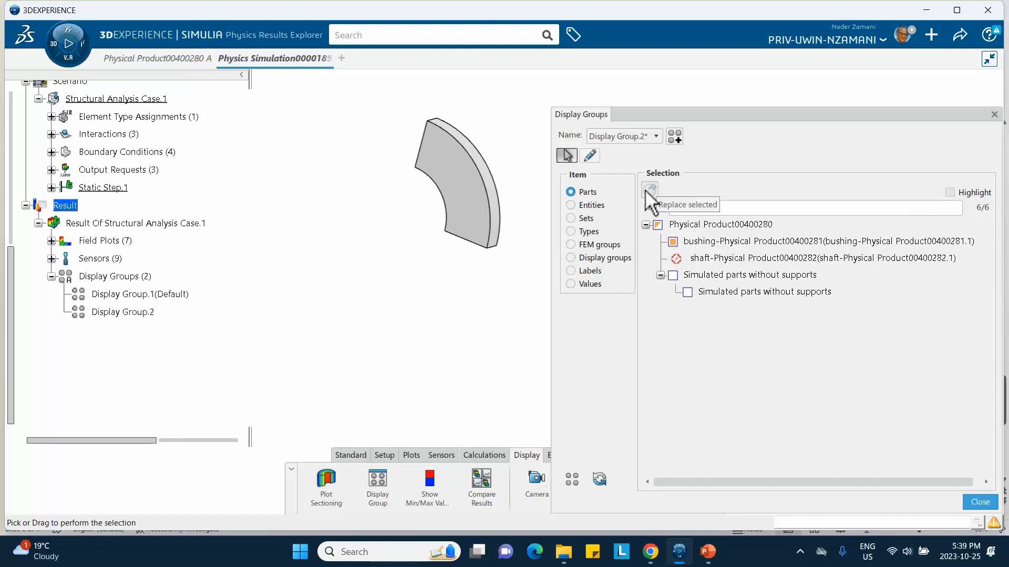
{"action": "middle_click_drag", "start_coordinate": [438, 249], "coordinate": [435, 332]}
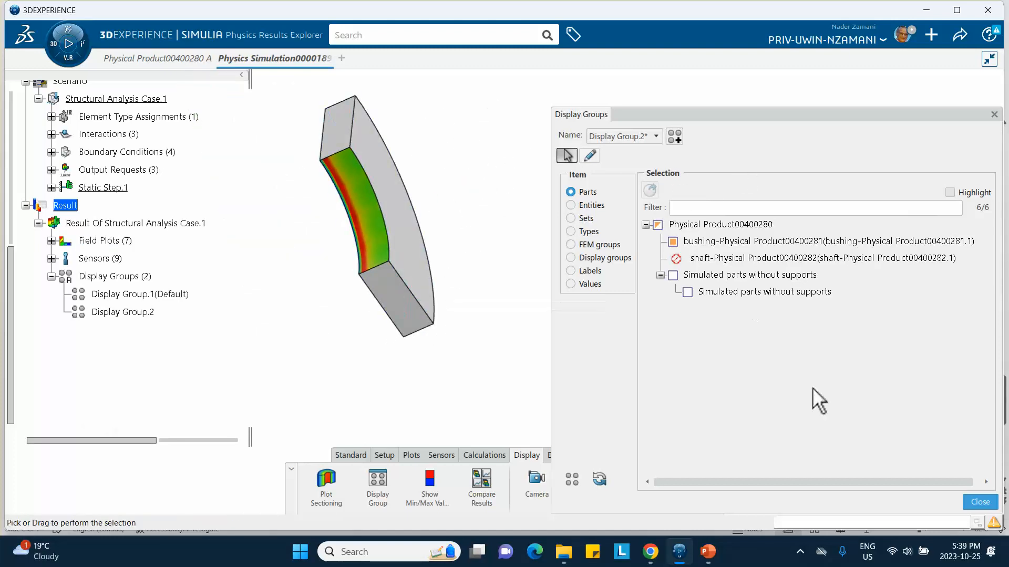
{"action": "left_click", "coordinate": [978, 502]}
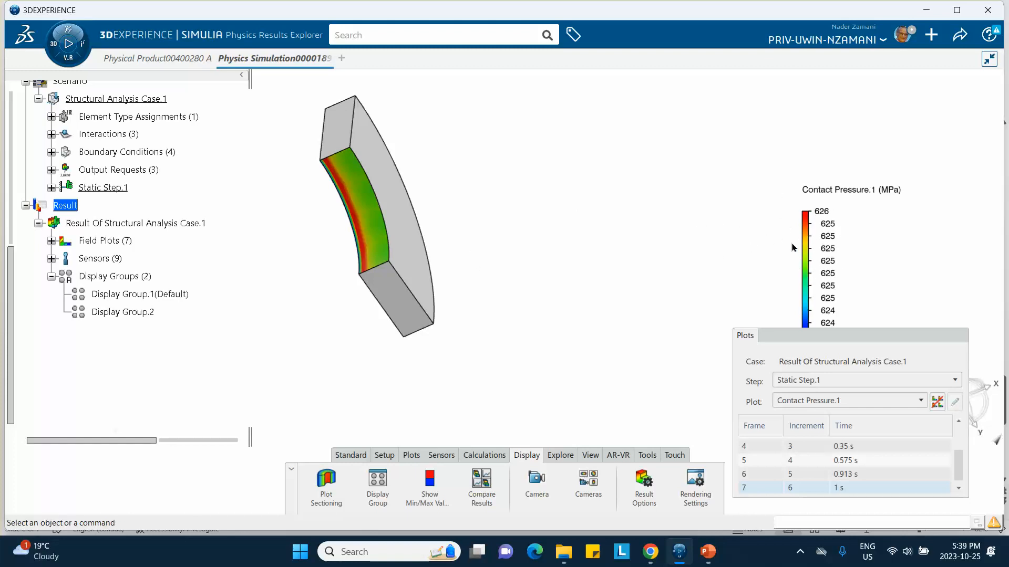
Step: Apply Display Group.1 to the contact pressure plot for comparison and return to Display Group.2
{"action": "double_click", "coordinate": [151, 295]}
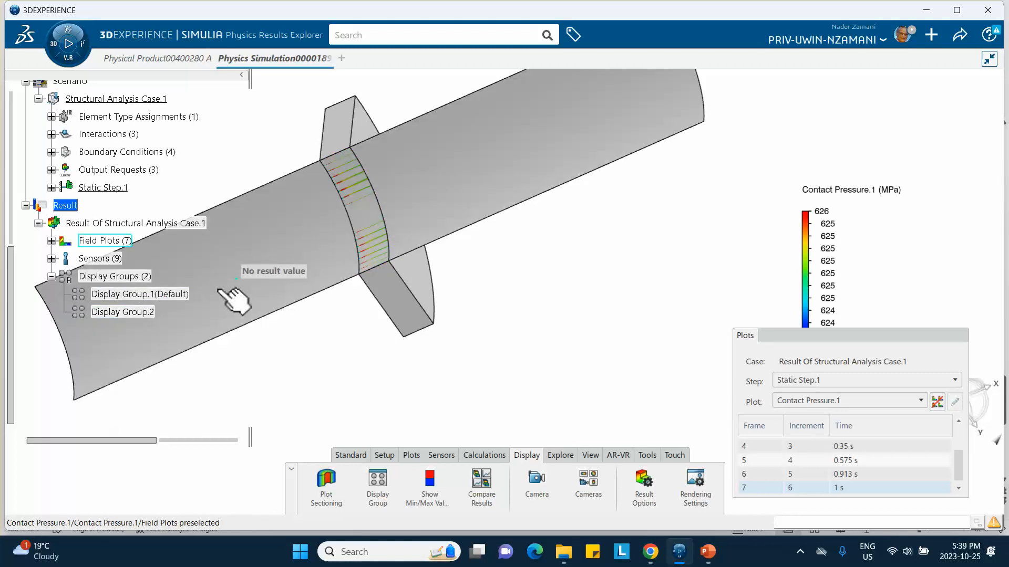
{"action": "double_click", "coordinate": [112, 313]}
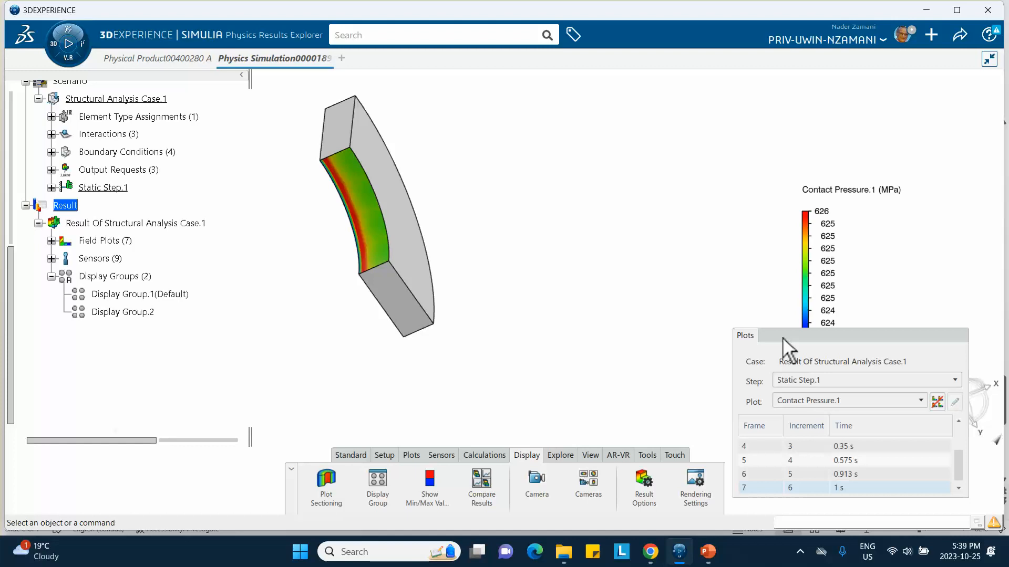
Step: Move the plot controls off the legend and create a new display group from Display Group.2, applied to the current plot
{"action": "left_click_drag", "start_coordinate": [786, 347], "coordinate": [543, 120]}
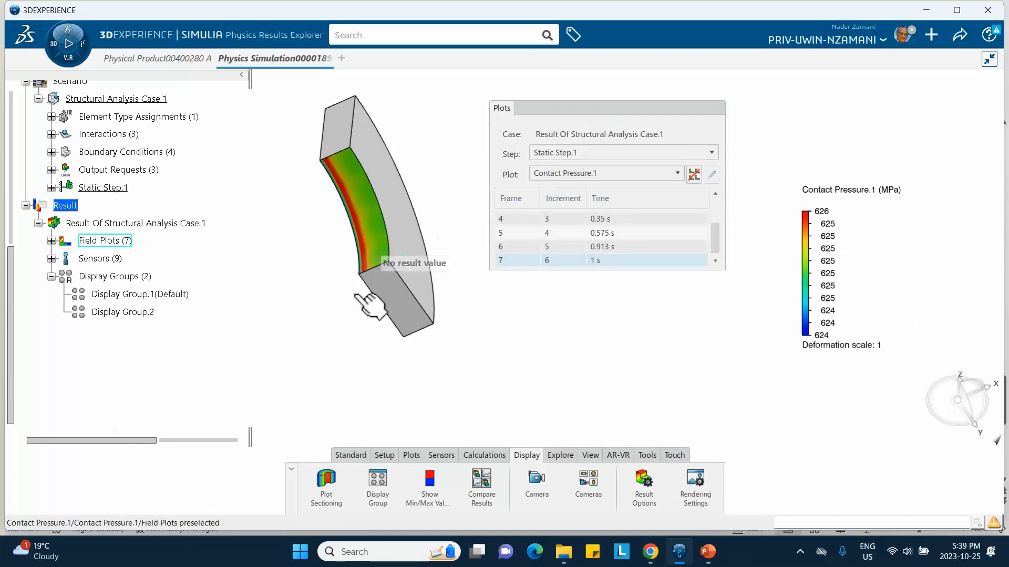
{"action": "left_click", "coordinate": [406, 208]}
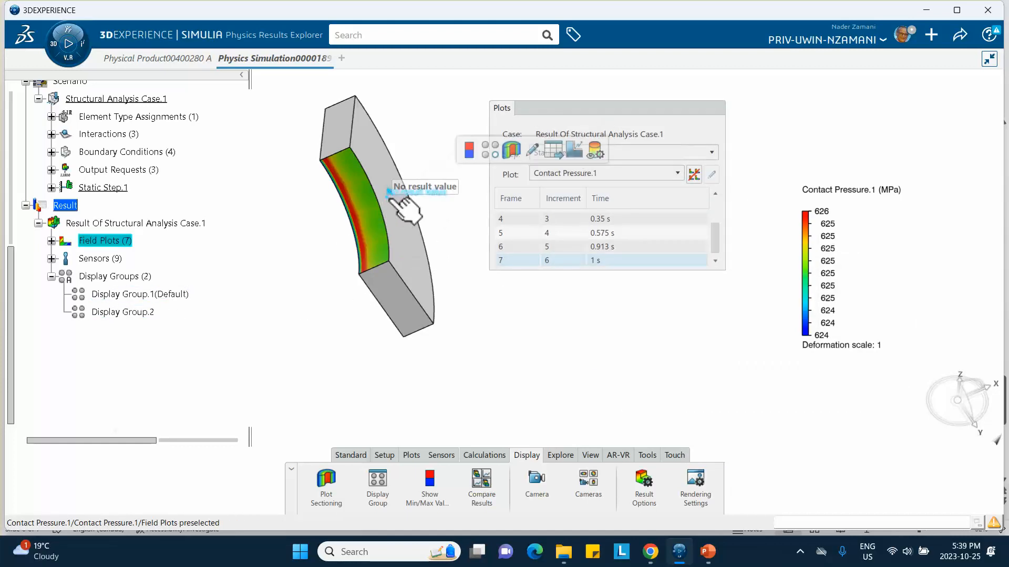
{"action": "left_click", "coordinate": [484, 152]}
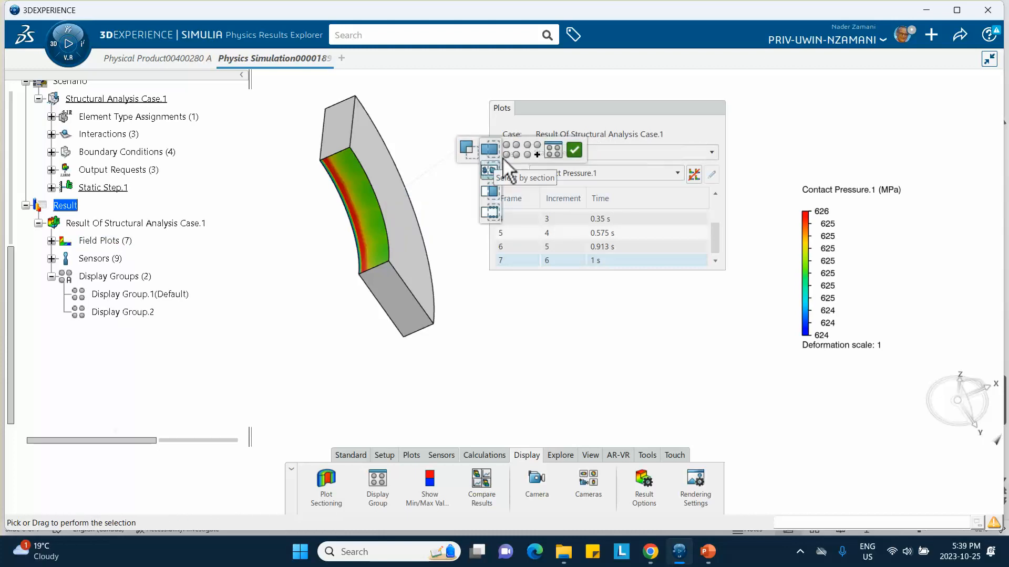
{"action": "left_click", "coordinate": [537, 147]}
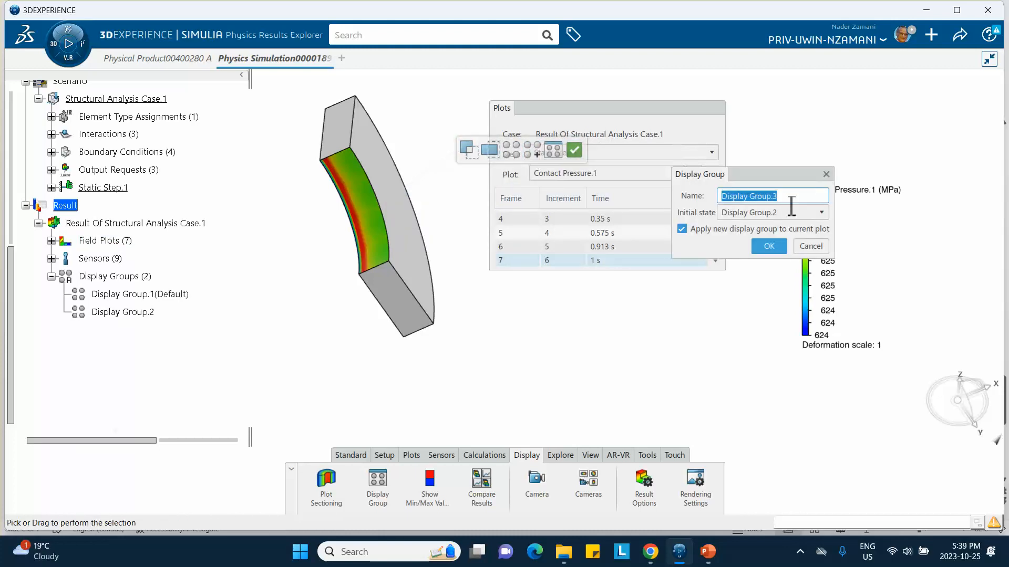
{"action": "left_click", "coordinate": [769, 247]}
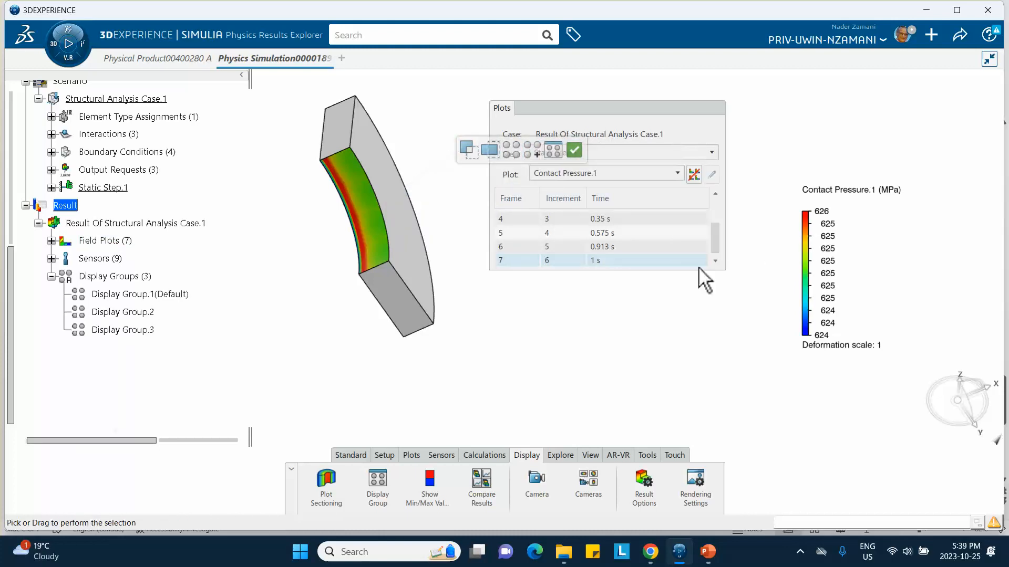
{"action": "middle_click_drag", "start_coordinate": [418, 184], "coordinate": [416, 229]}
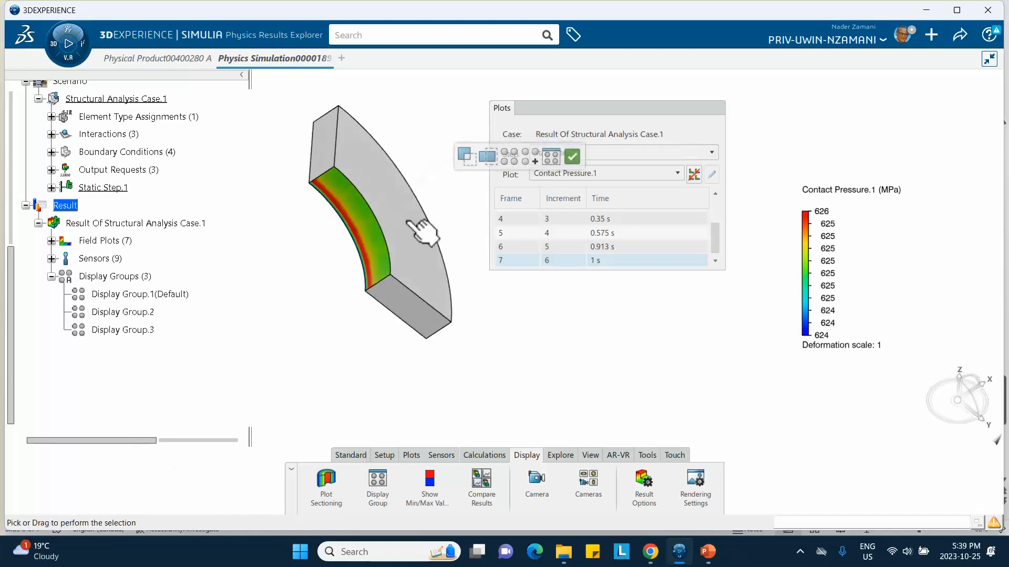
{"action": "left_click", "coordinate": [571, 157]}
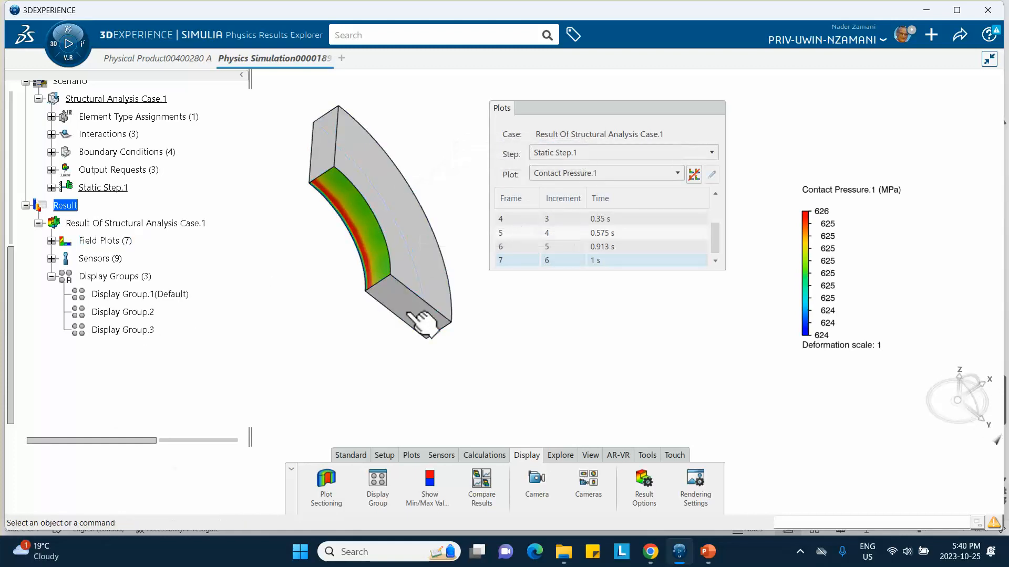
Step: Review the part selection of Display Group.3 and close it without changes
{"action": "double_click", "coordinate": [117, 331]}
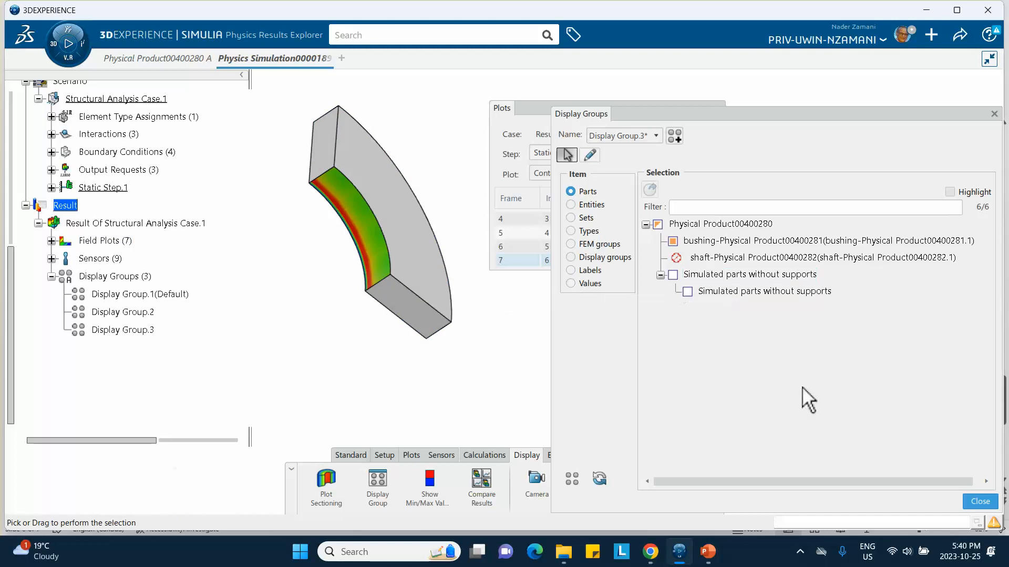
{"action": "left_click", "coordinate": [971, 498]}
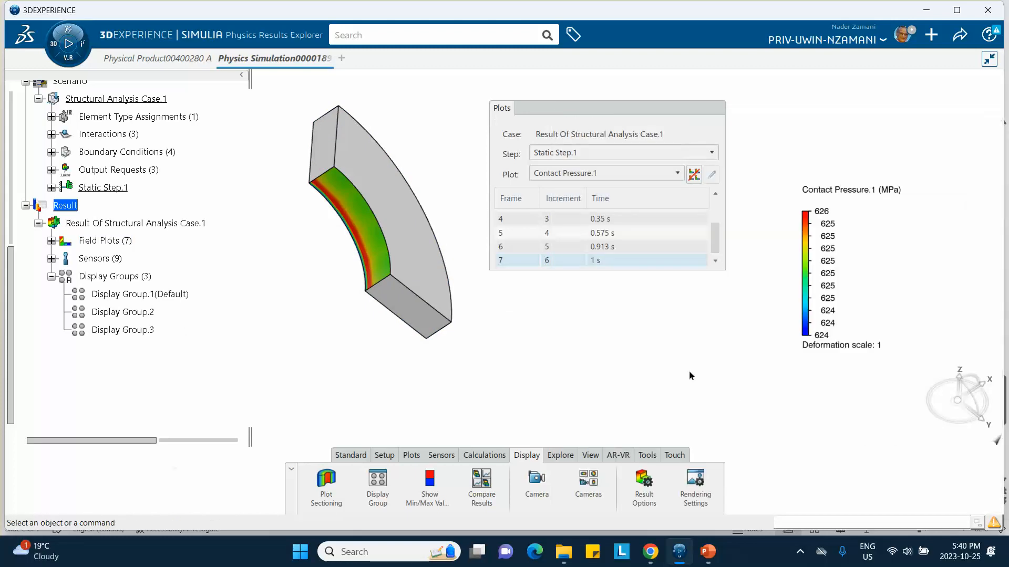
Step: Show the Displacement.1 plot and check which parts Display Group.3 includes for it
{"action": "left_click", "coordinate": [575, 171]}
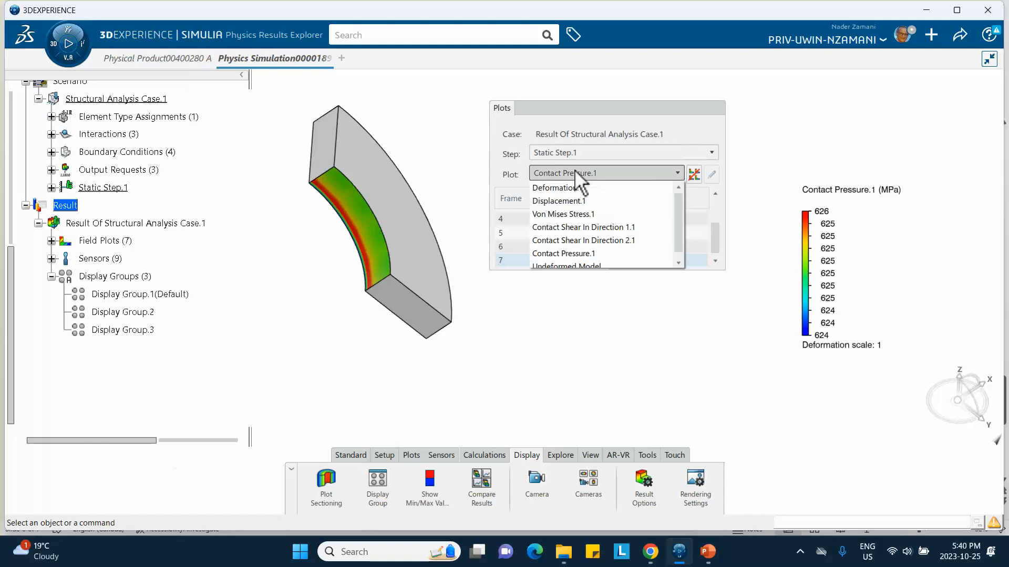
{"action": "left_click", "coordinate": [562, 201]}
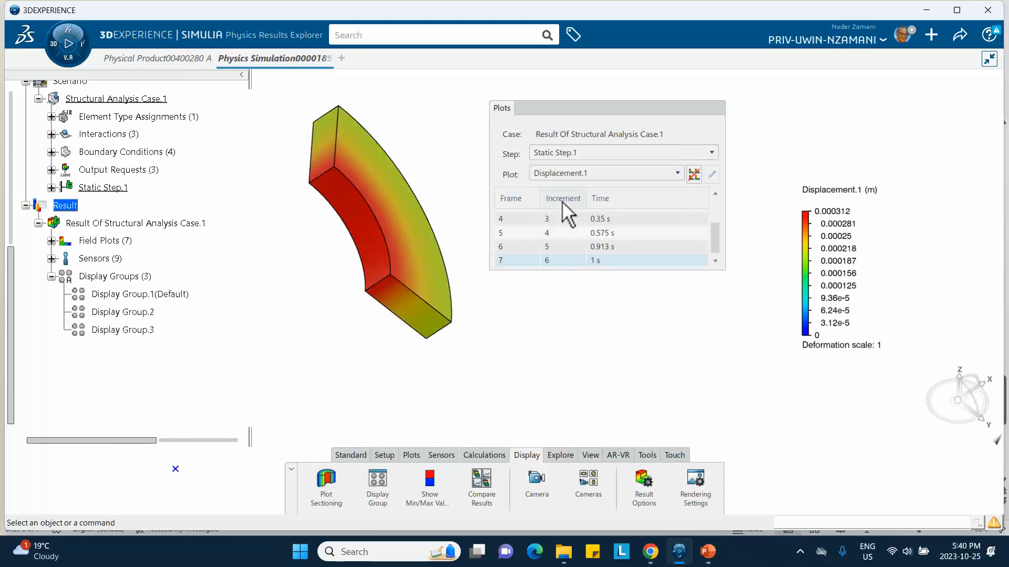
{"action": "double_click", "coordinate": [142, 335]}
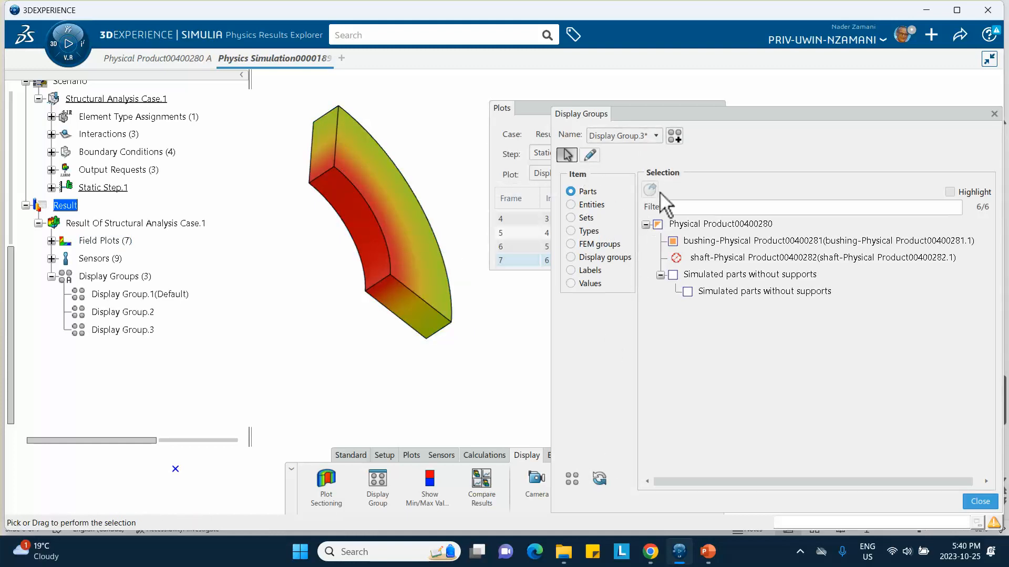
{"action": "left_click", "coordinate": [980, 501]}
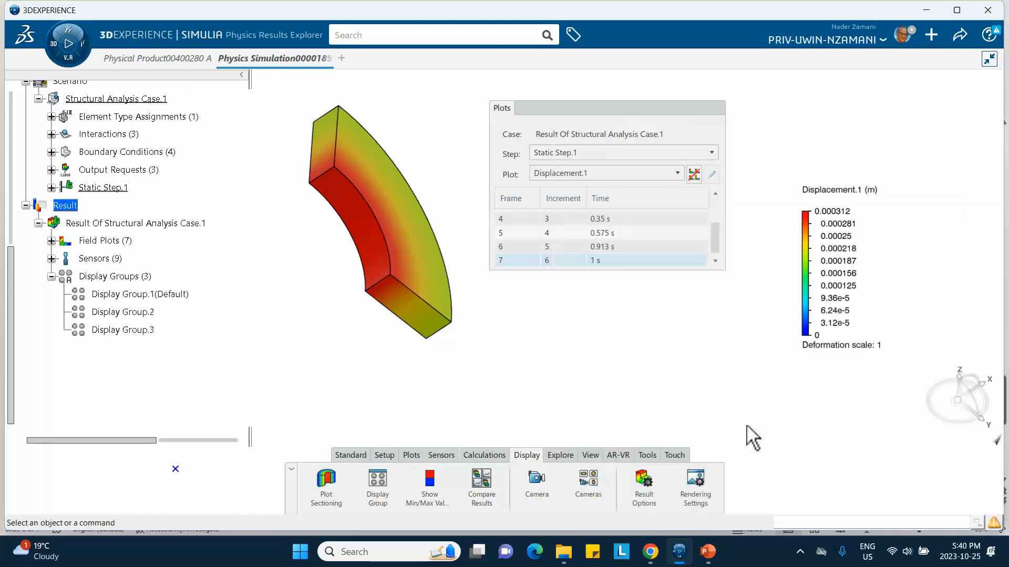
Step: Switch the displacement plot to Display Group.1 and on to Display Group.2, inspecting the bushing with and without the shaft
{"action": "double_click", "coordinate": [120, 296]}
{"action": "middle_click_drag", "start_coordinate": [294, 194], "coordinate": [405, 311]}
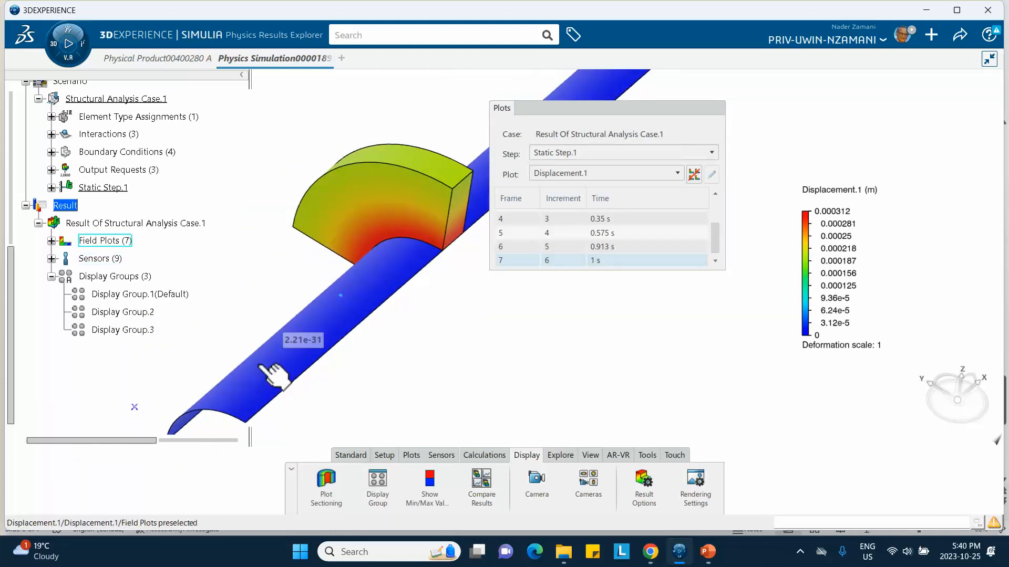
{"action": "double_click", "coordinate": [132, 315]}
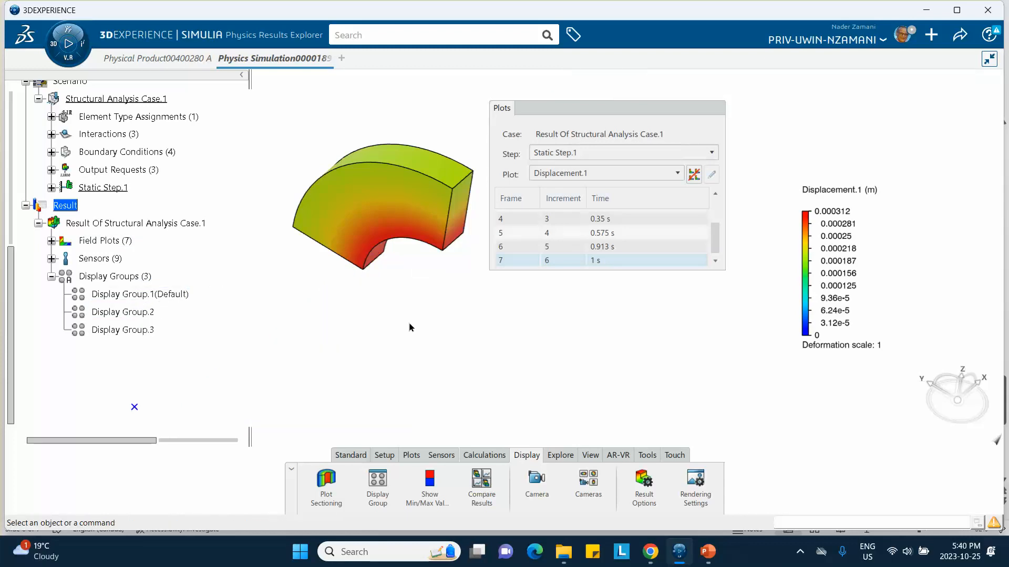
{"action": "middle_click_drag", "start_coordinate": [410, 326], "coordinate": [369, 180]}
{"action": "middle_click_drag", "start_coordinate": [394, 254], "coordinate": [417, 438]}
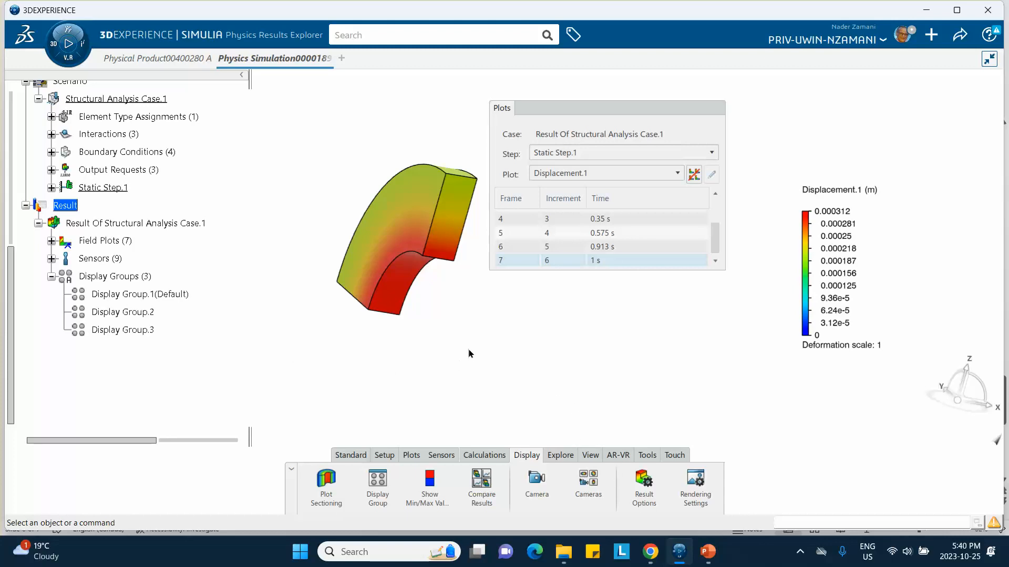
{"action": "left_click", "coordinate": [800, 555]}
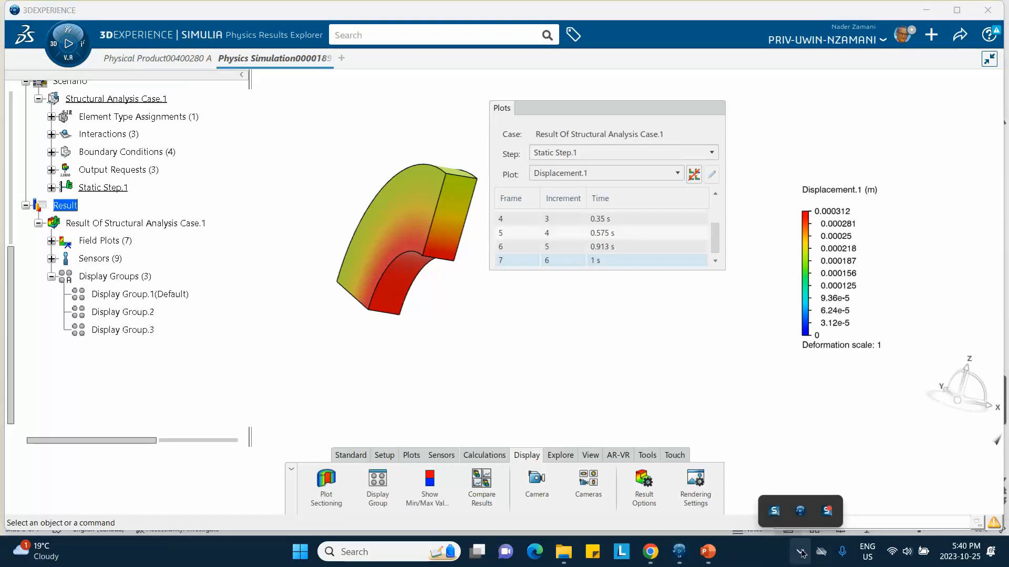